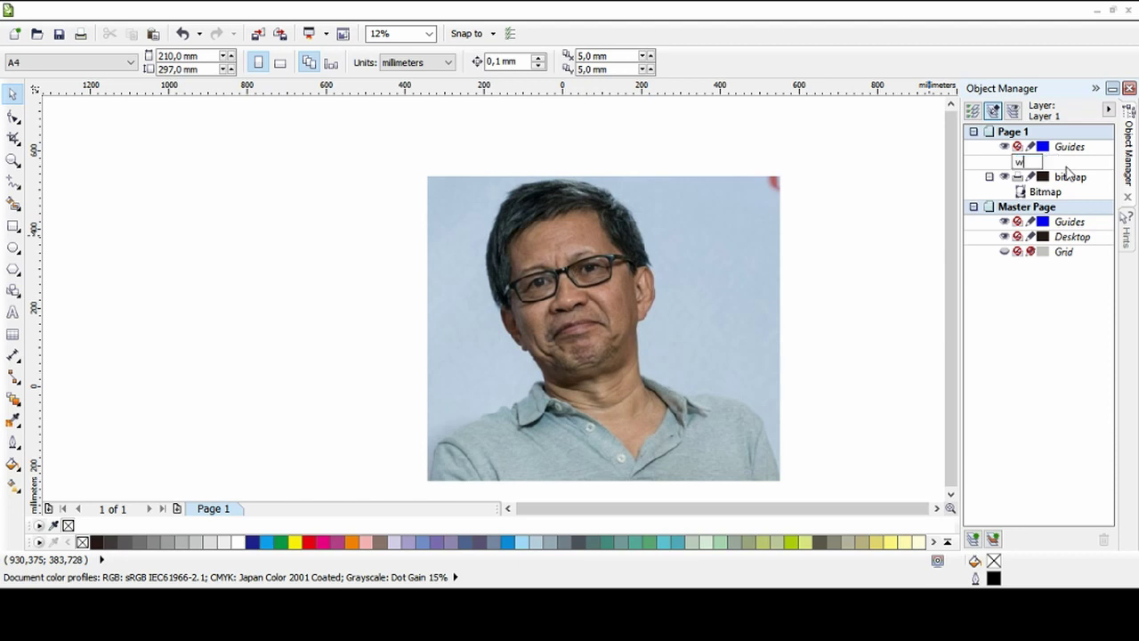
# Name the two new layers "warna" and "lineart", and lock the bitmap layer that holds the photo.
pyautogui.write('arna')
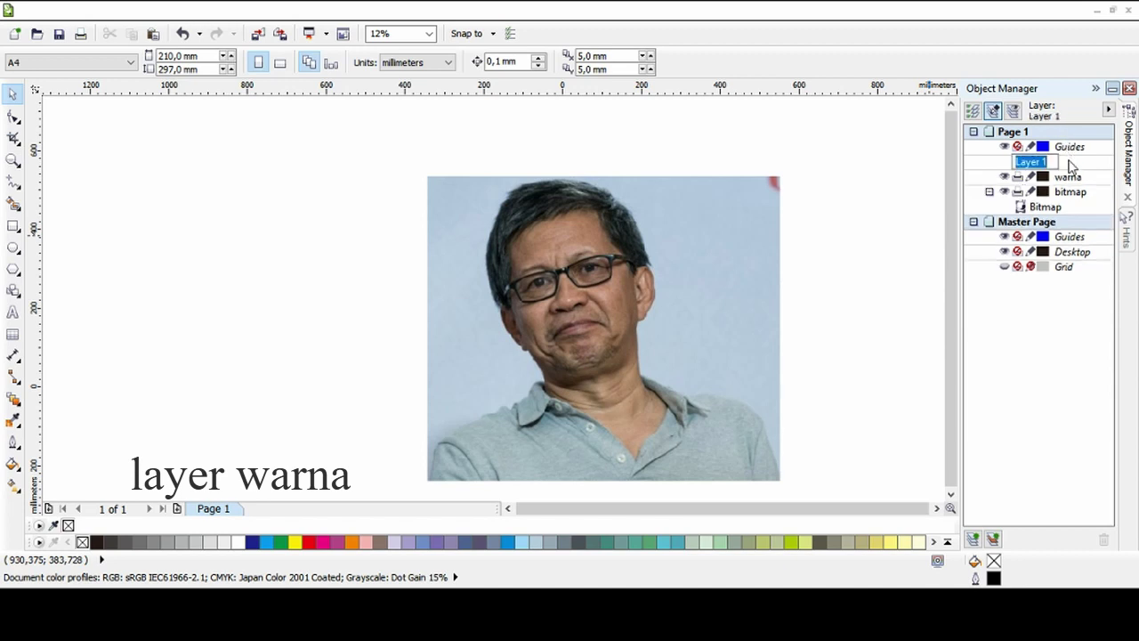
pyautogui.write('lineart')
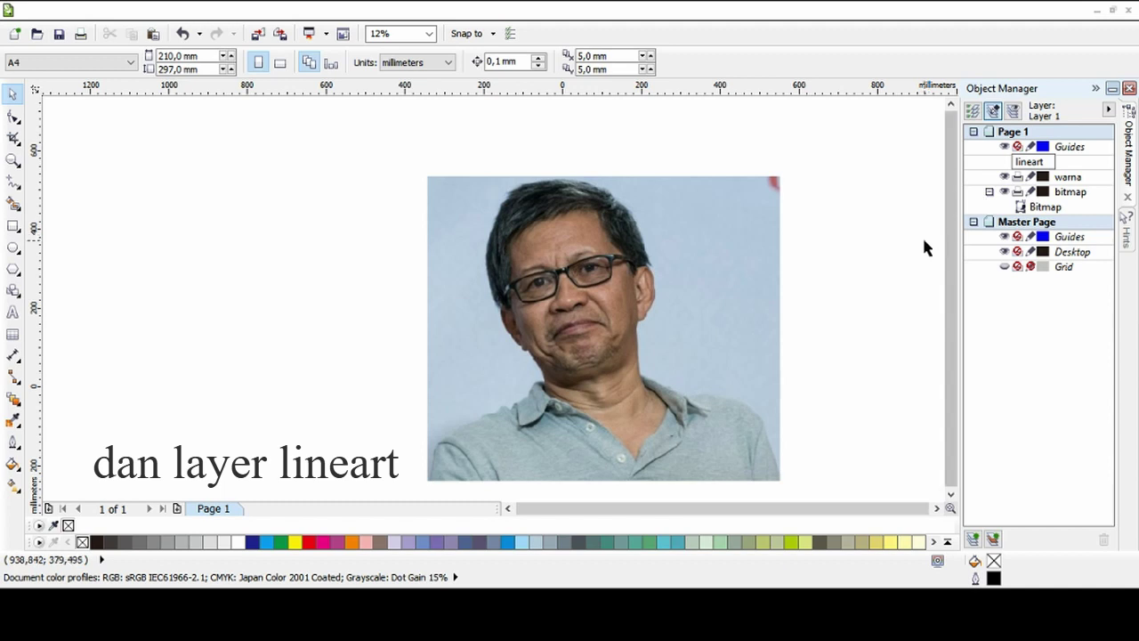
pyautogui.press('Return')
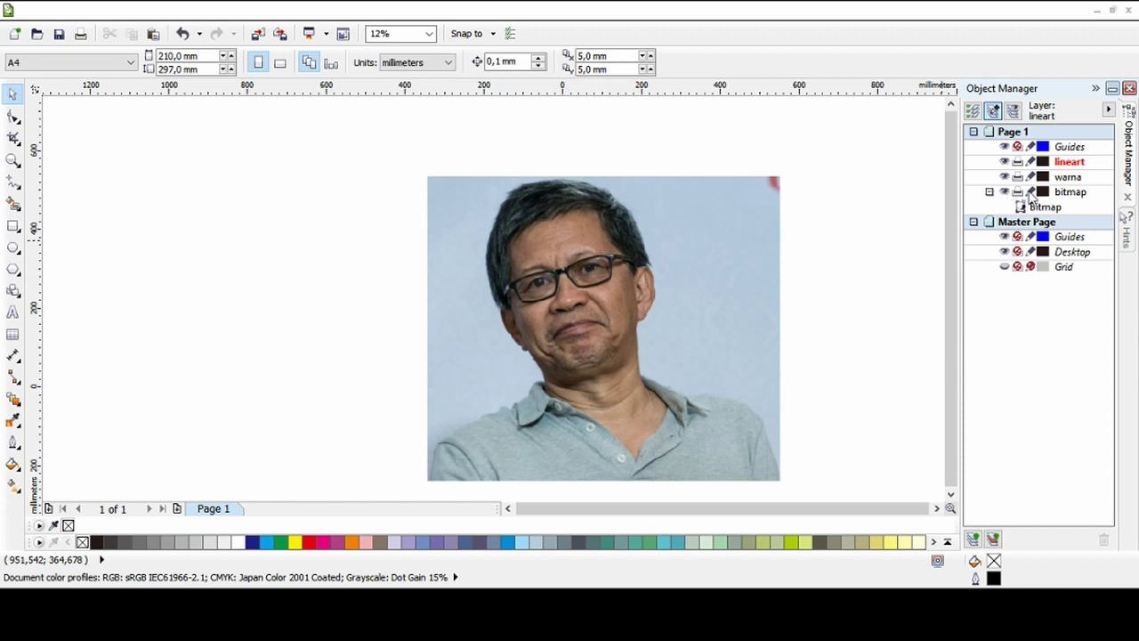
pyautogui.moveTo(648, 246); pyautogui.dragTo(715, 314)
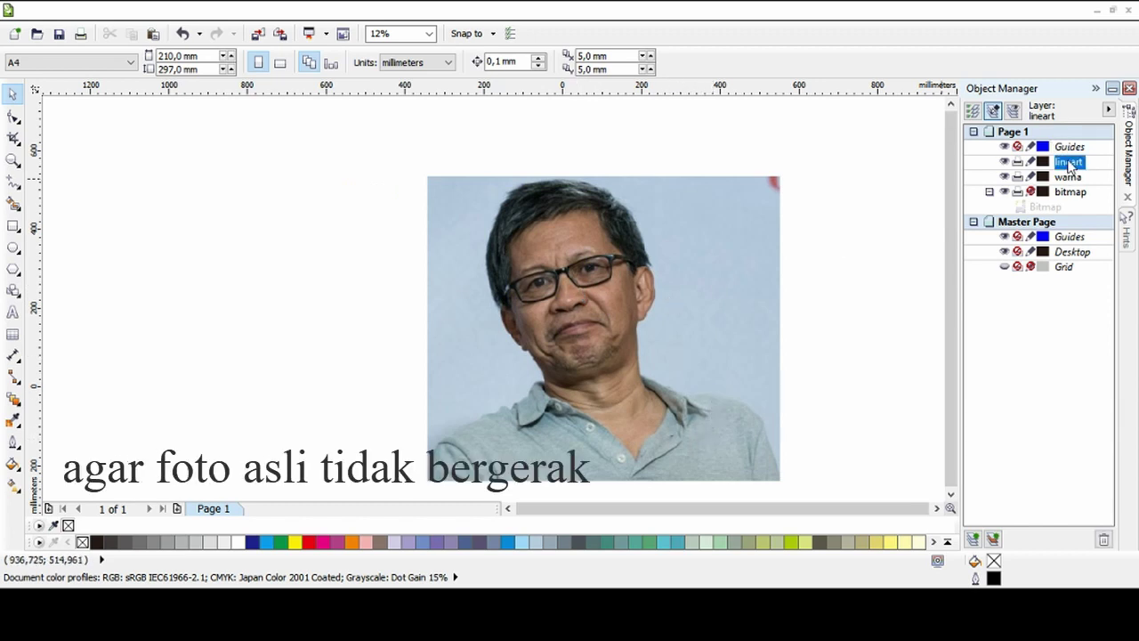
# On the lineart layer, trace the upper eyelid of the photo's left eye with the Pen tool, from inner corner outward.
pyautogui.scroll(3, 586, 254)
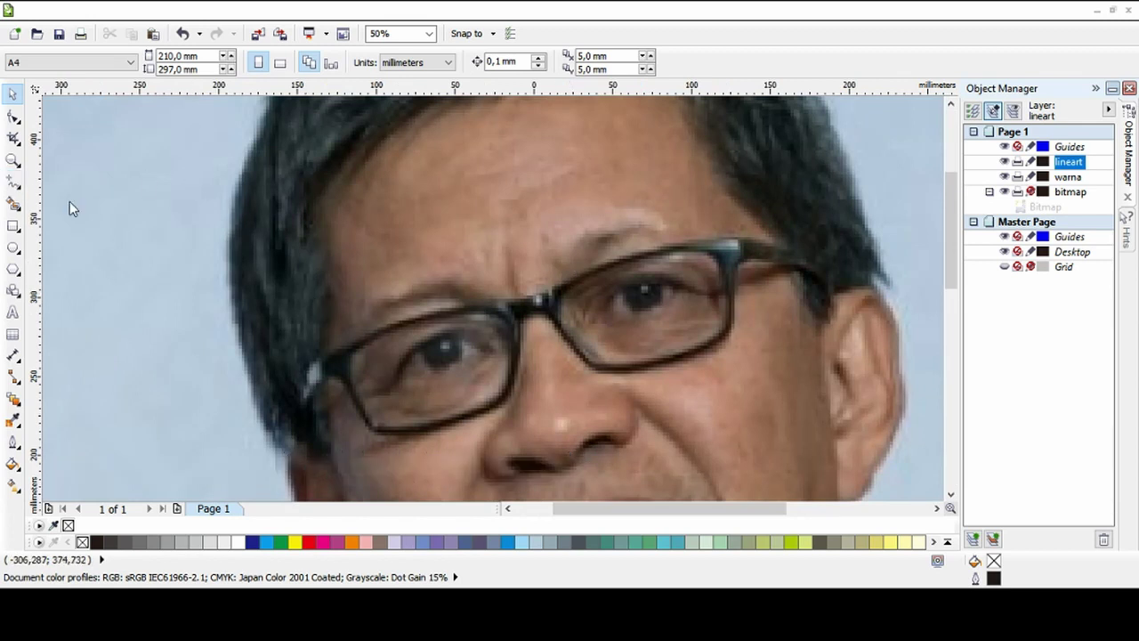
pyautogui.press('F5')
pyautogui.scroll(2, 427, 286)
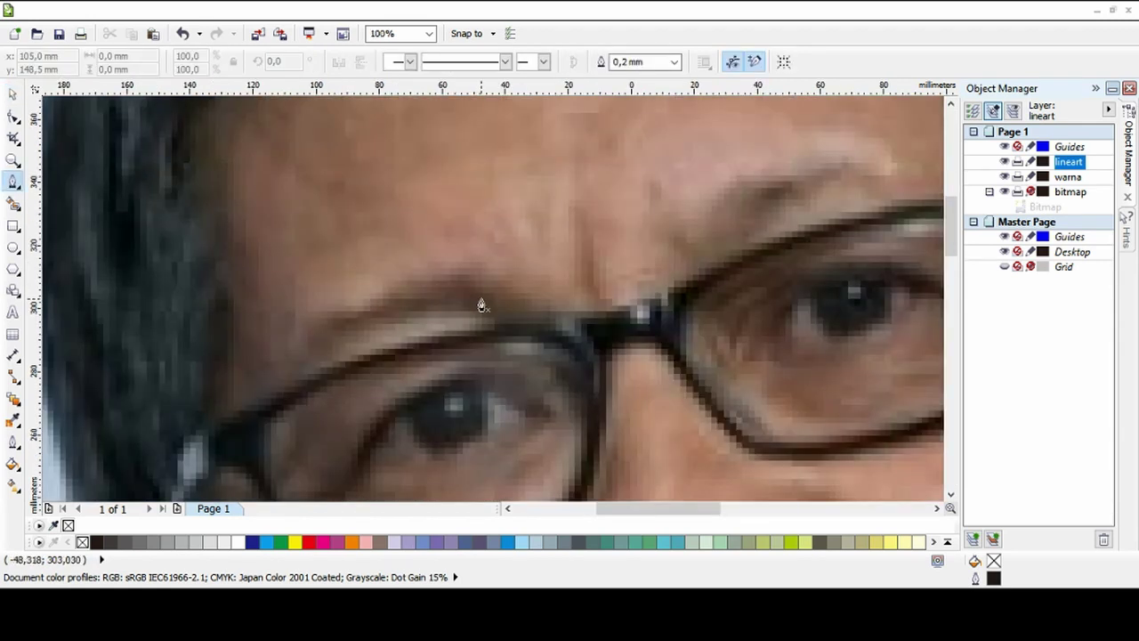
pyautogui.scroll(2, 519, 284)
pyautogui.scroll(-2, 570, 280)
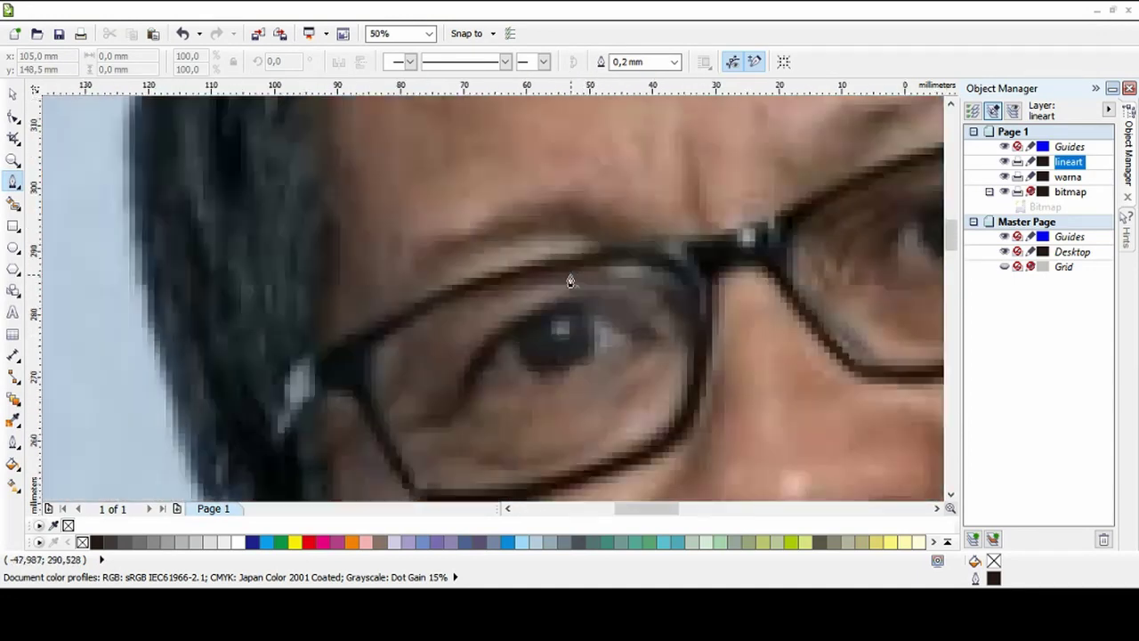
pyautogui.scroll(1, 630, 340)
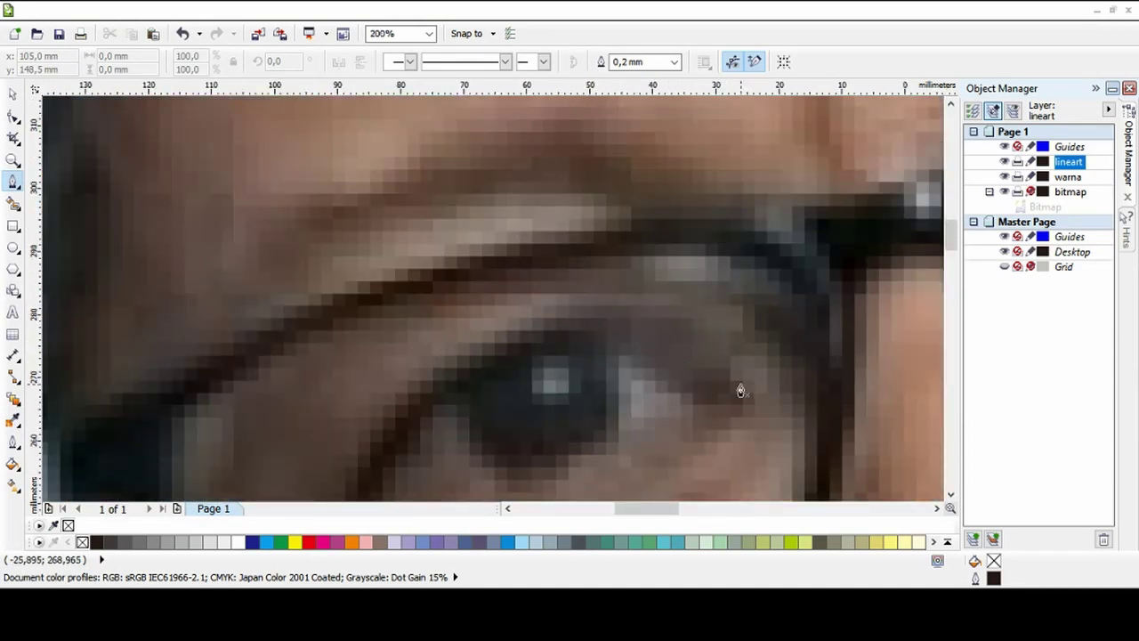
pyautogui.scroll(1, 712, 374)
pyautogui.click(781, 414)
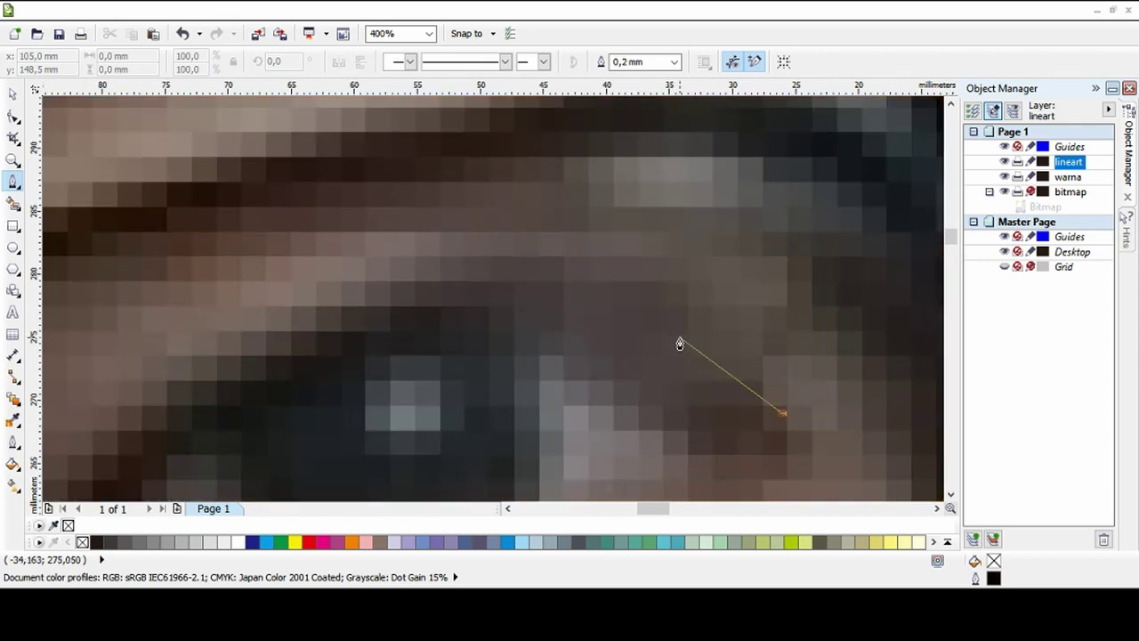
pyautogui.click(679, 339)
pyautogui.click(584, 283)
pyautogui.click(500, 261)
pyautogui.click(349, 286)
pyautogui.scroll(-2, 348, 284)
pyautogui.scroll(2, 305, 306)
pyautogui.scroll(-2, 376, 336)
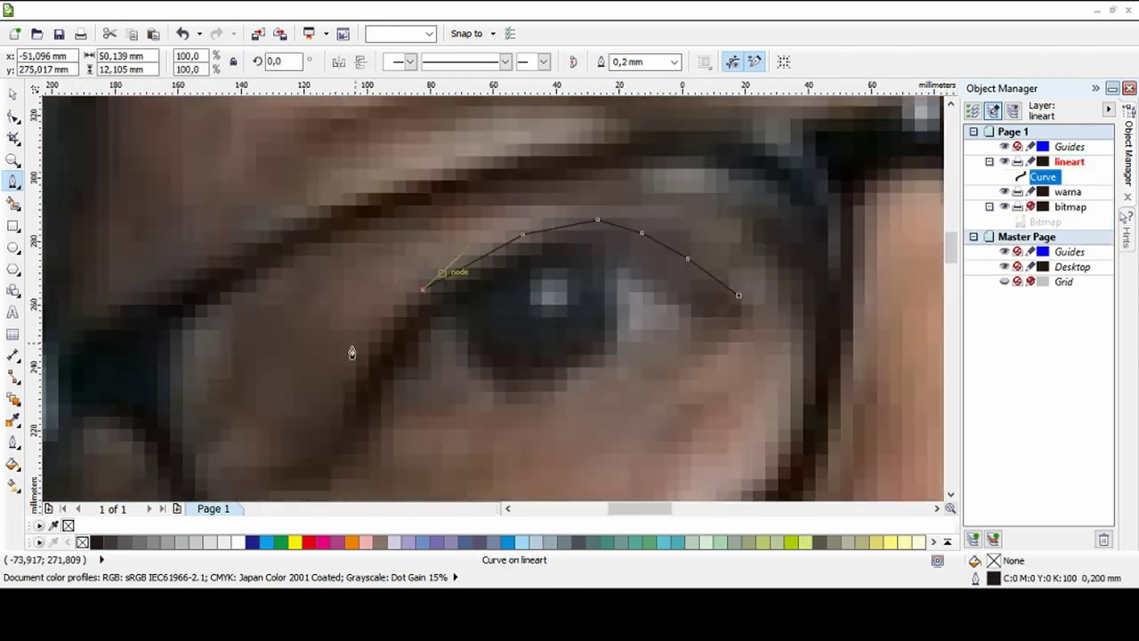
# Continue the path down around the tip of the outer eyelid crease and back up its inner edge to the iris.
pyautogui.scroll(1, 351, 348)
pyautogui.click(438, 309)
pyautogui.click(420, 365)
pyautogui.click(381, 392)
pyautogui.click(346, 404)
pyautogui.click(410, 408)
pyautogui.click(455, 380)
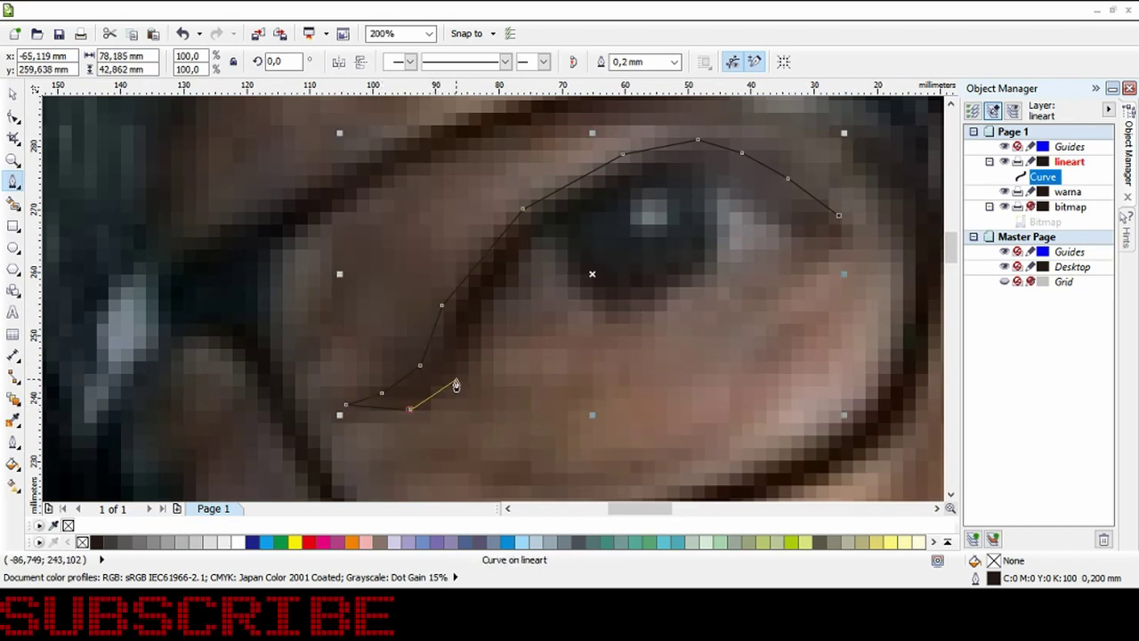
pyautogui.click(503, 298)
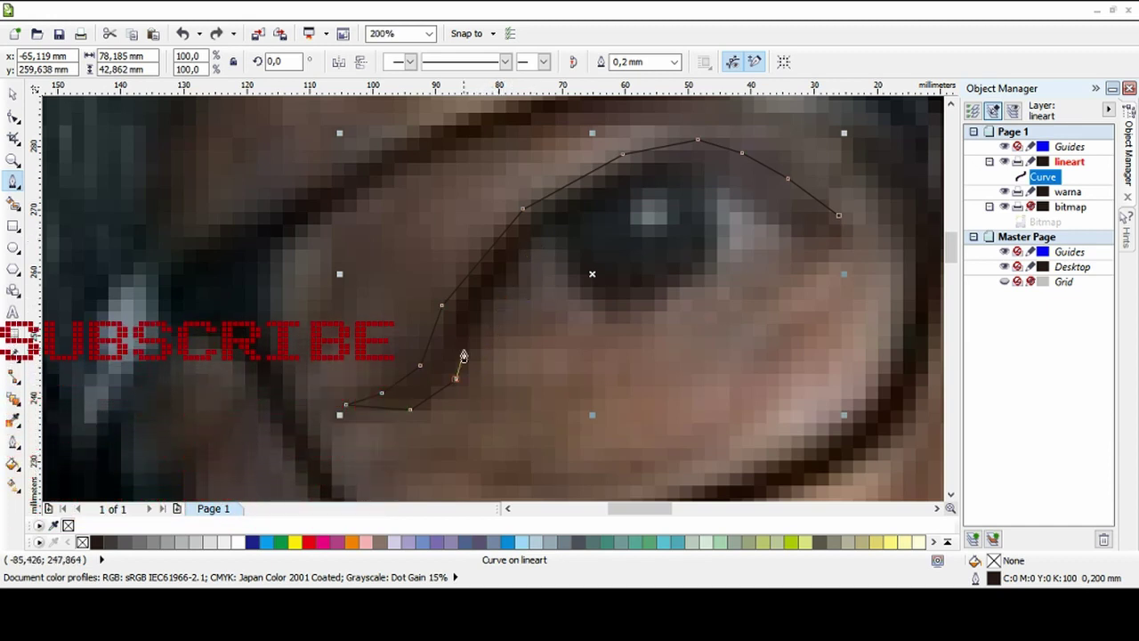
pyautogui.click(463, 339)
pyautogui.click(481, 311)
pyautogui.click(534, 238)
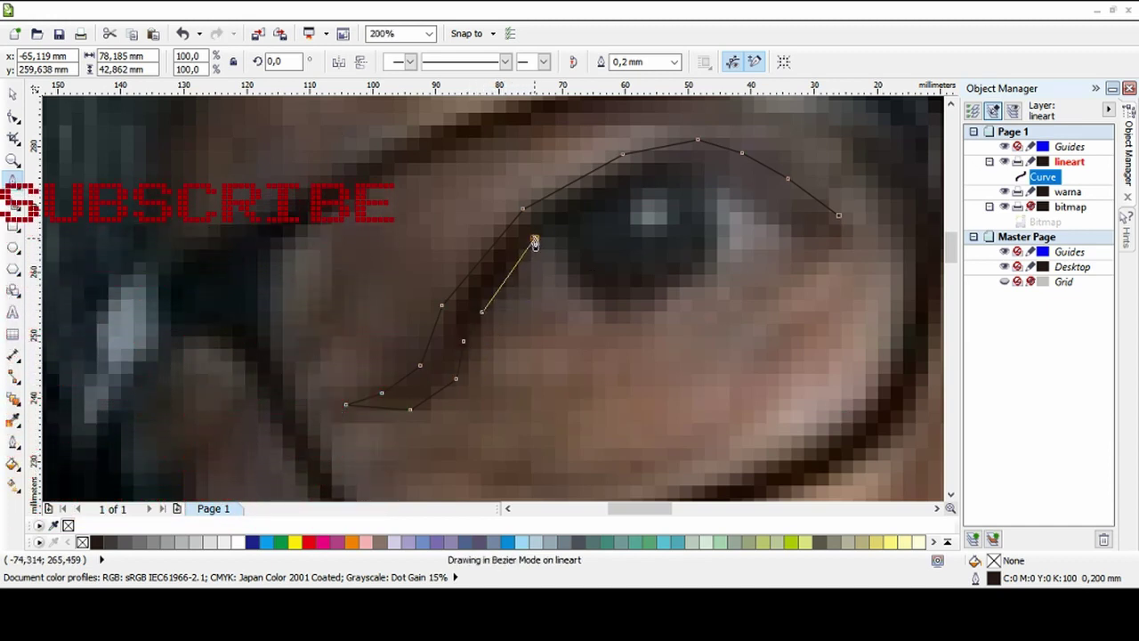
# Continue the path around the underside of the iris and along the upper edge of the eye white to the inner corner.
pyautogui.click(553, 238)
pyautogui.click(583, 300)
pyautogui.click(646, 314)
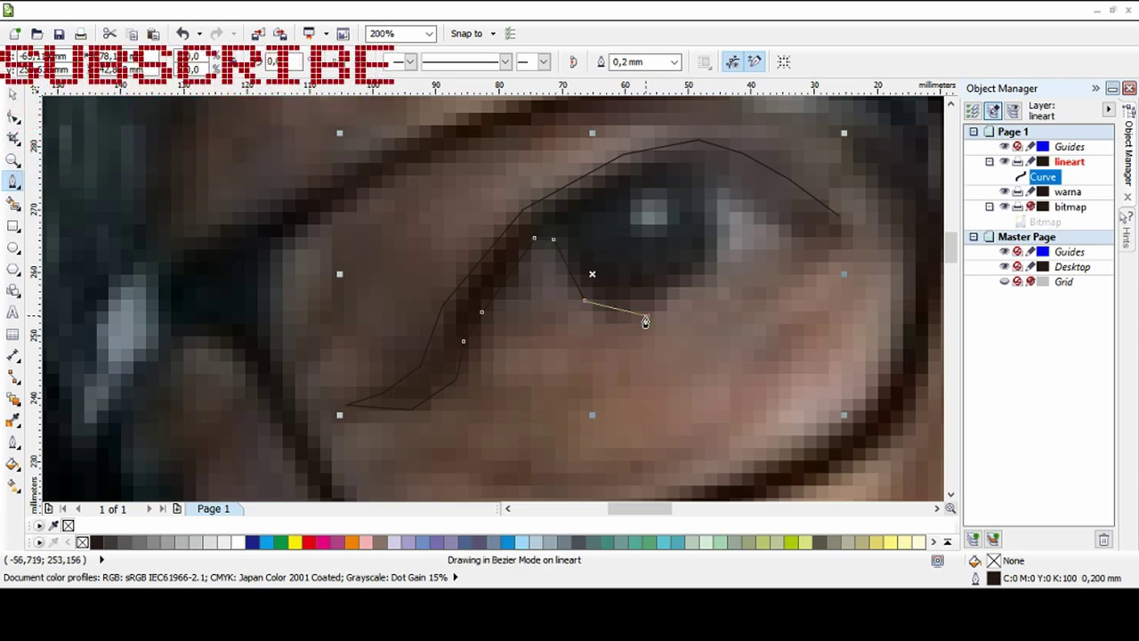
pyautogui.click(710, 267)
pyautogui.doubleClick(723, 228)
pyautogui.moveTo(723, 189); pyautogui.dragTo(731, 183)
pyautogui.click(744, 182)
pyautogui.click(779, 197)
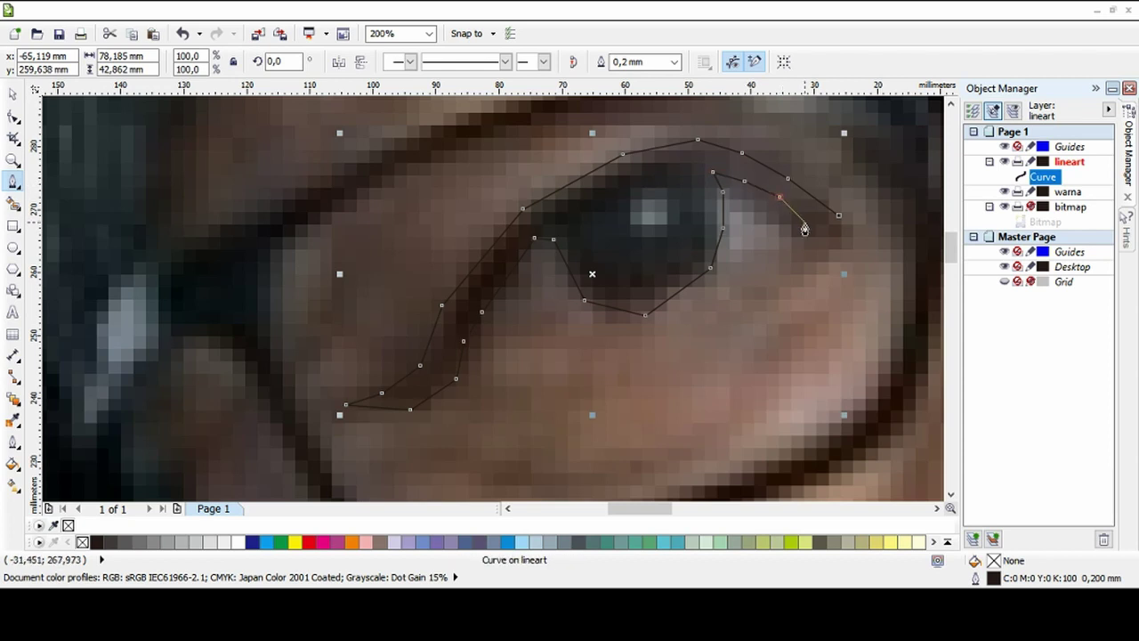
pyautogui.click(805, 236)
# Trace the upper edge of the lower eyelid line from the inner corner to its outer end.
pyautogui.scroll(1, 794, 242)
pyautogui.click(772, 258)
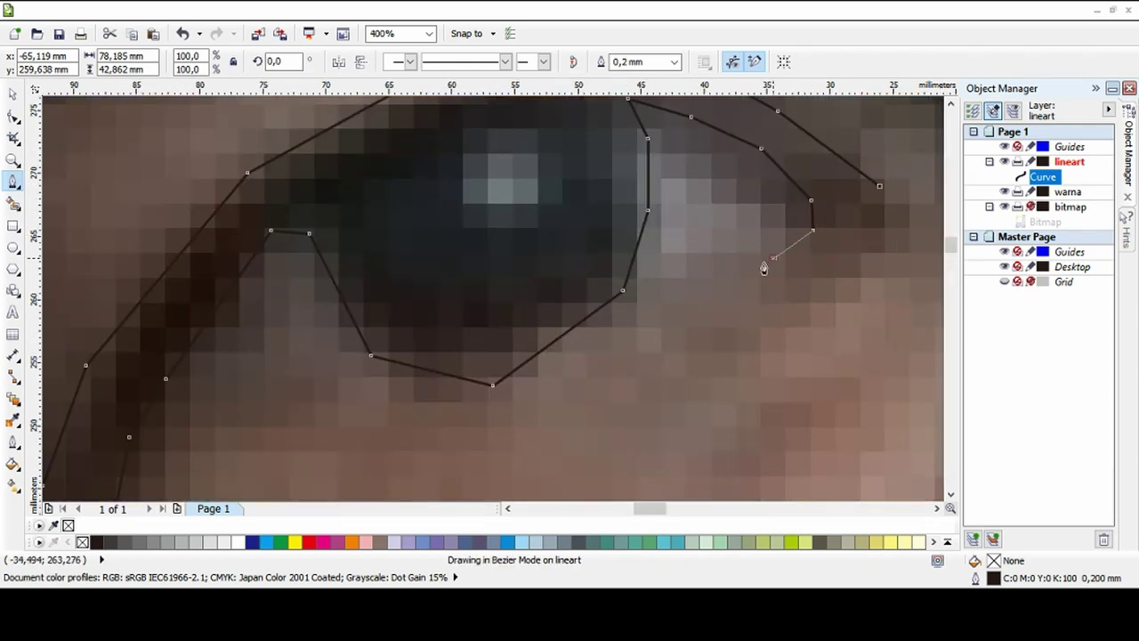
pyautogui.click(676, 313)
pyautogui.click(570, 368)
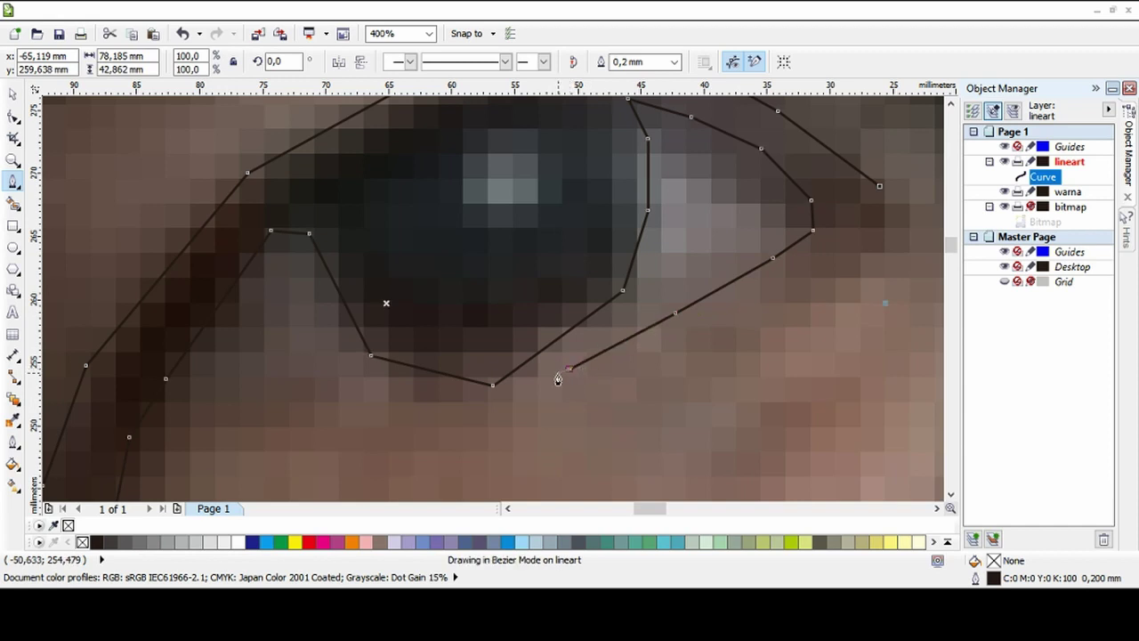
pyautogui.click(494, 403)
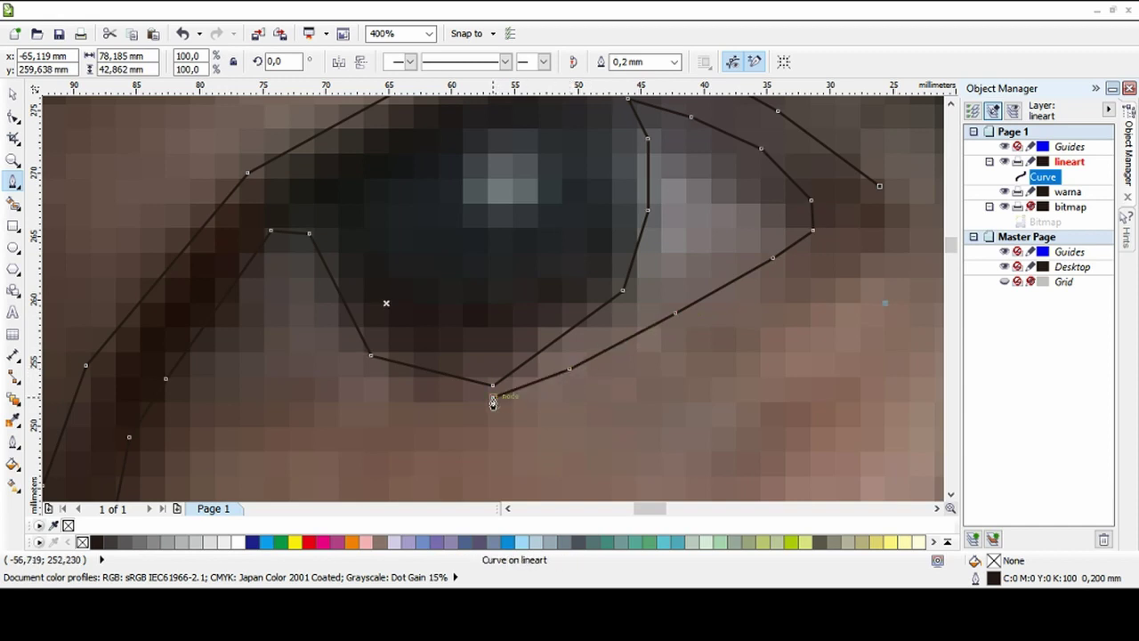
pyautogui.click(218, 373)
# Trace the lower edge of the lower eyelid line back around the inner corner and close the shape at its first node.
pyautogui.click(353, 411)
pyautogui.click(497, 406)
pyautogui.click(576, 375)
pyautogui.click(686, 317)
pyautogui.press('space')
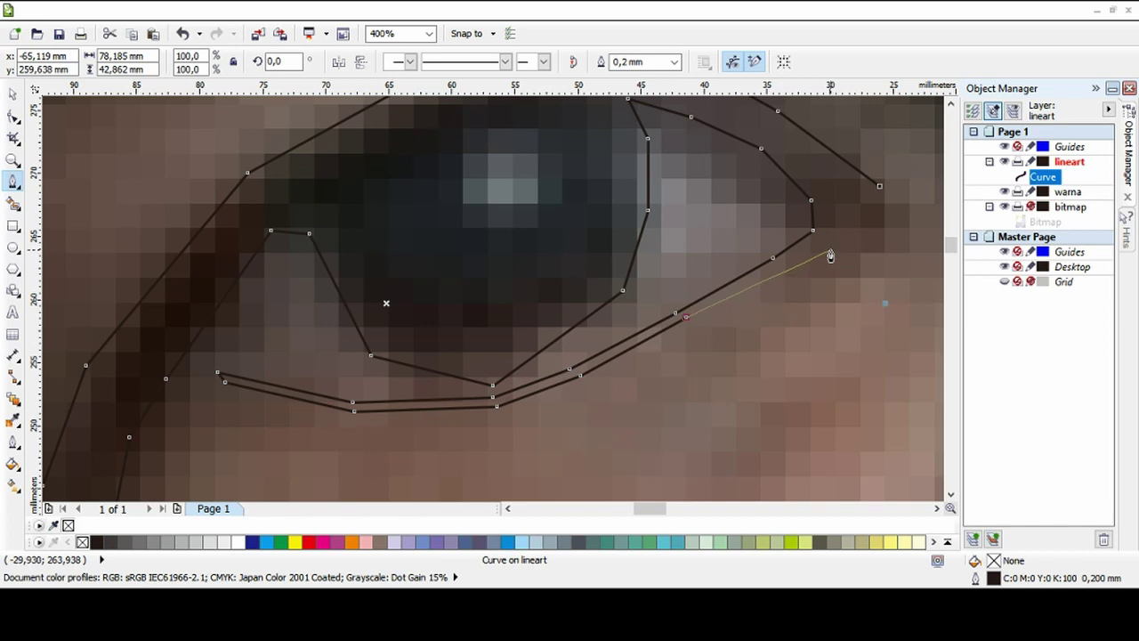
pyautogui.click(830, 250)
pyautogui.click(889, 250)
pyautogui.click(898, 222)
pyautogui.click(879, 185)
# Fill the closed eye shape with black and remove its outline.
pyautogui.scroll(-1, 827, 254)
pyautogui.scroll(-1, 787, 303)
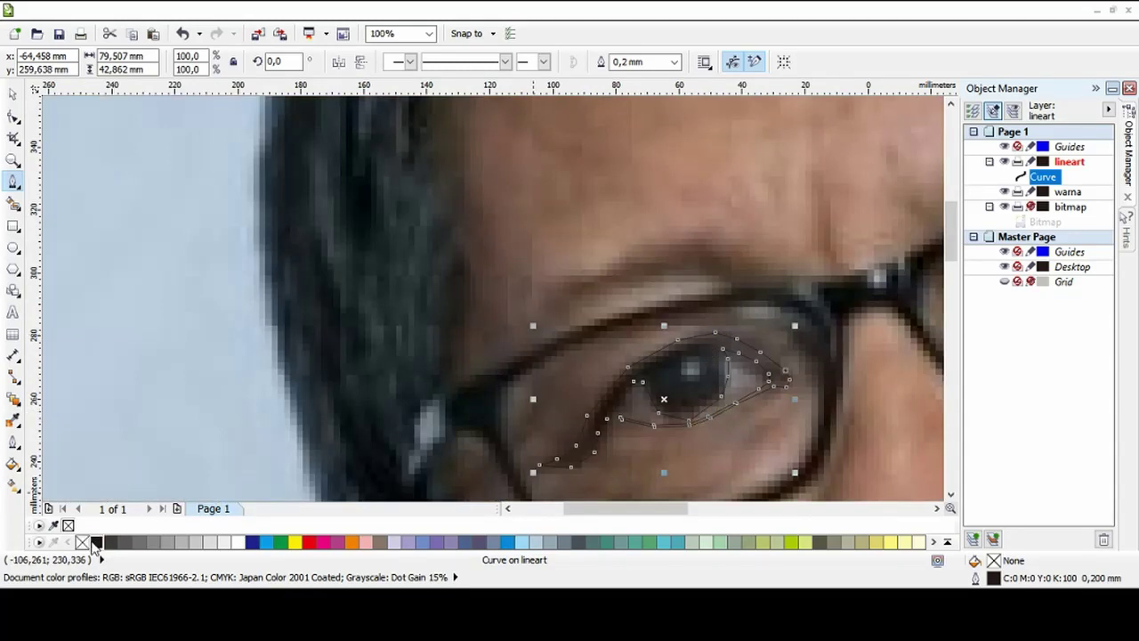
pyautogui.click(96, 543)
pyautogui.rightClick(82, 542)
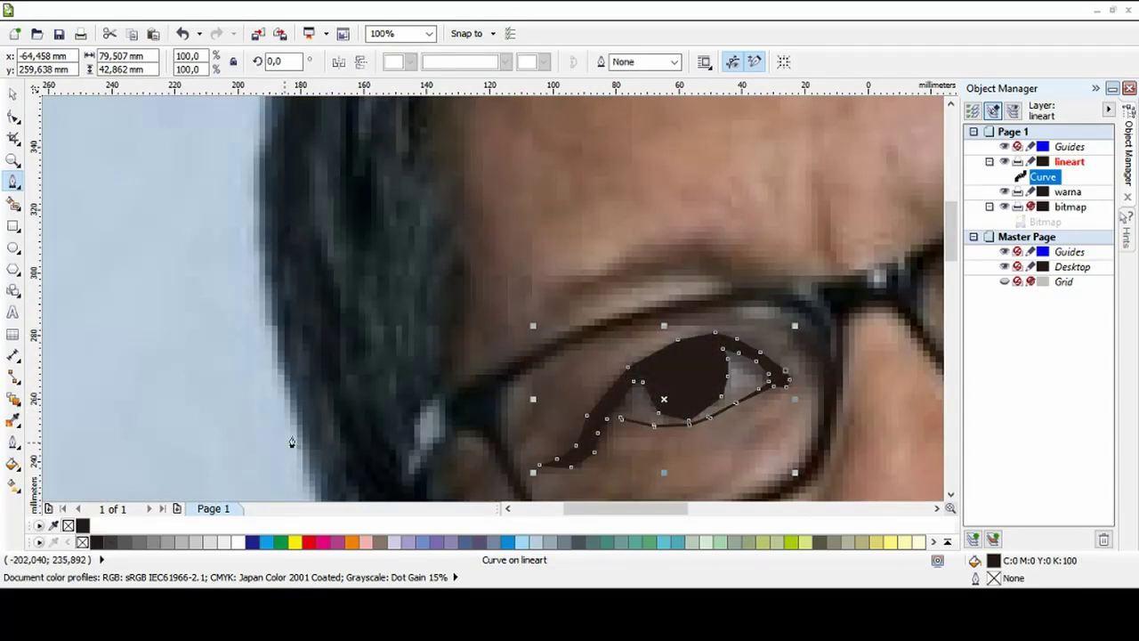
pyautogui.scroll(-1, 586, 289)
pyautogui.scroll(1, 557, 373)
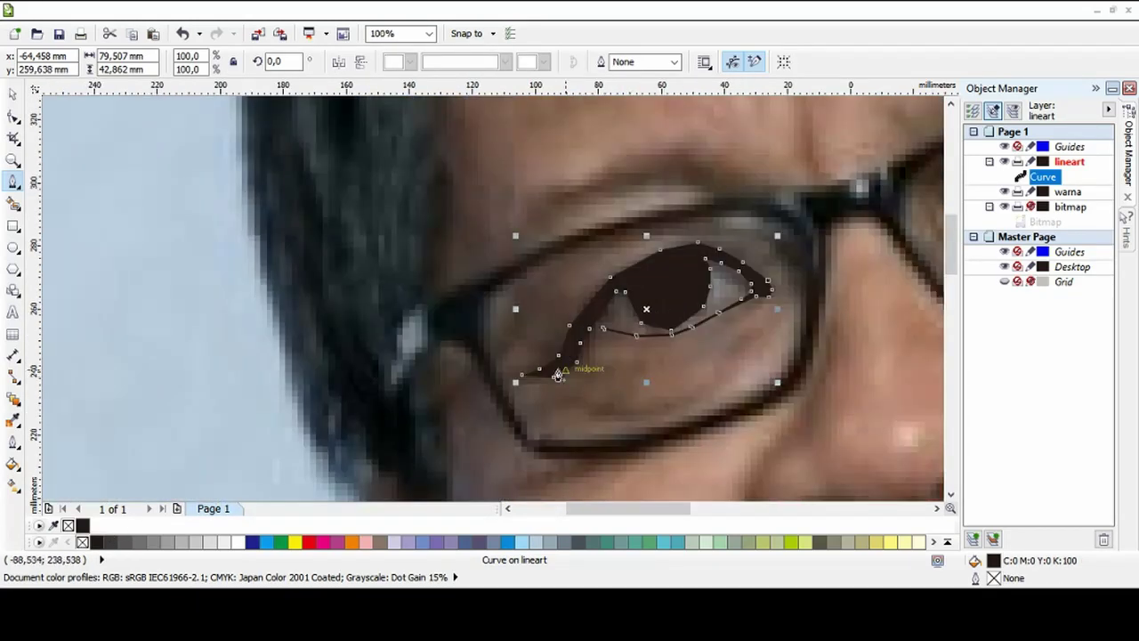
# Select all nodes of the eye shape with the Shape tool and convert its lines to curves.
pyautogui.click(12, 119)
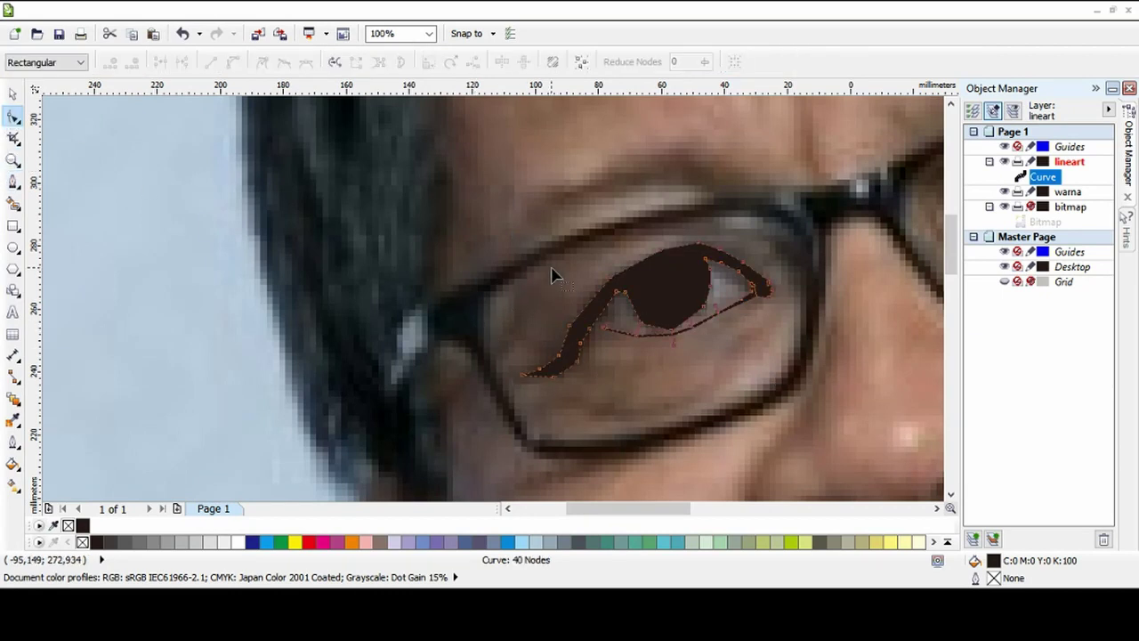
pyautogui.moveTo(737, 397); pyautogui.dragTo(738, 399)
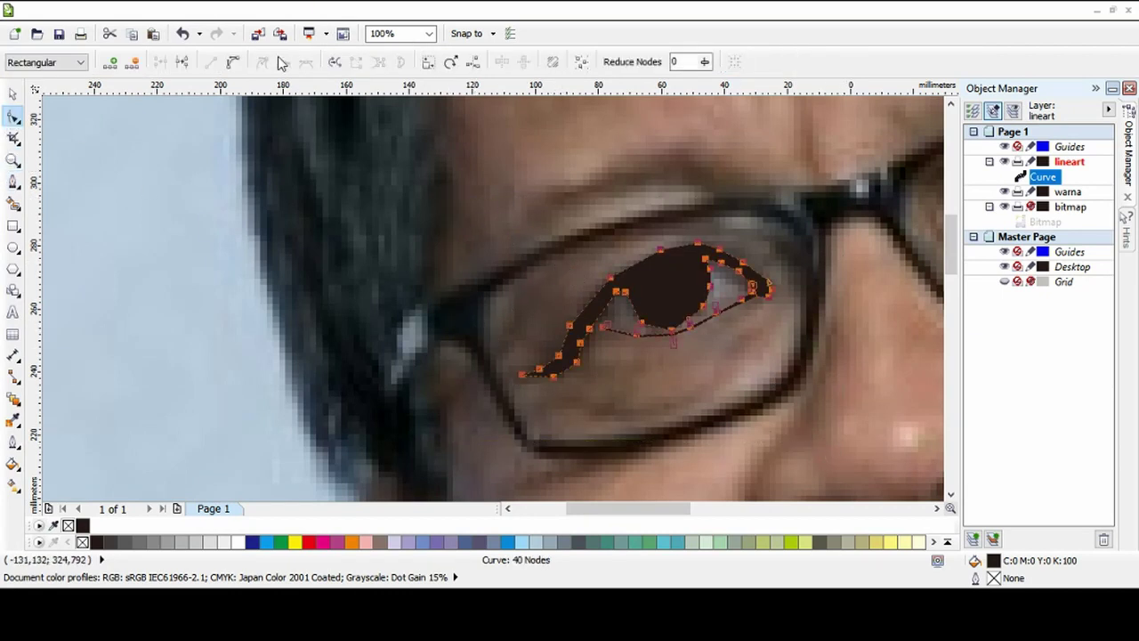
pyautogui.click(234, 66)
# Delete the corner node on the upper eyelid above the iris and add a new node on the rounded edge.
pyautogui.scroll(1, 597, 296)
pyautogui.click(725, 257)
pyautogui.press('Delete')
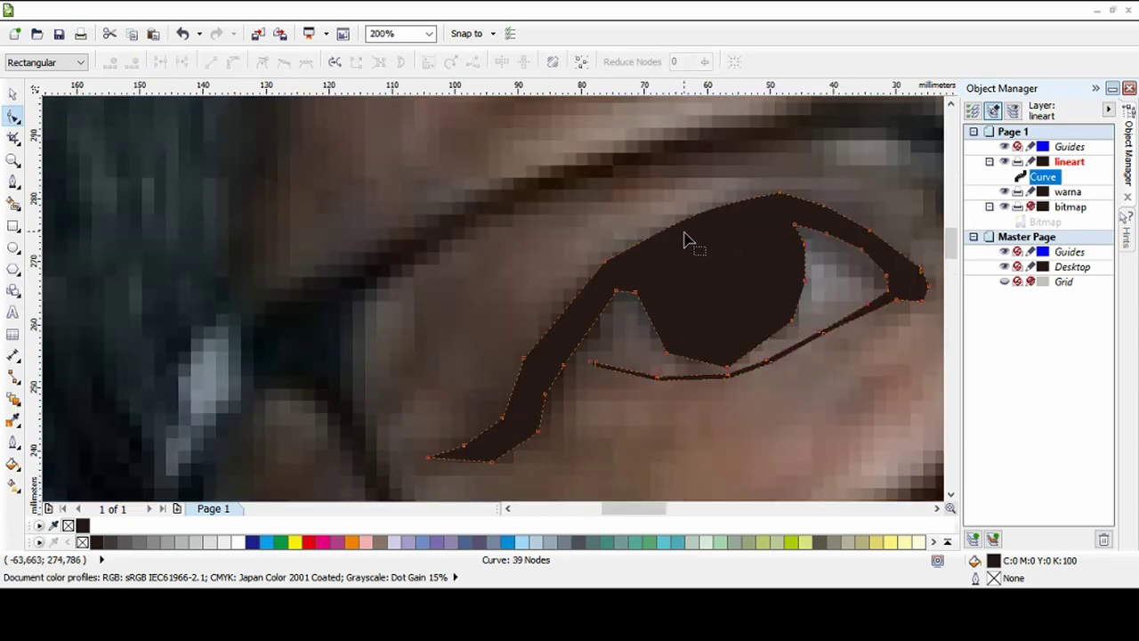
pyautogui.press('+')
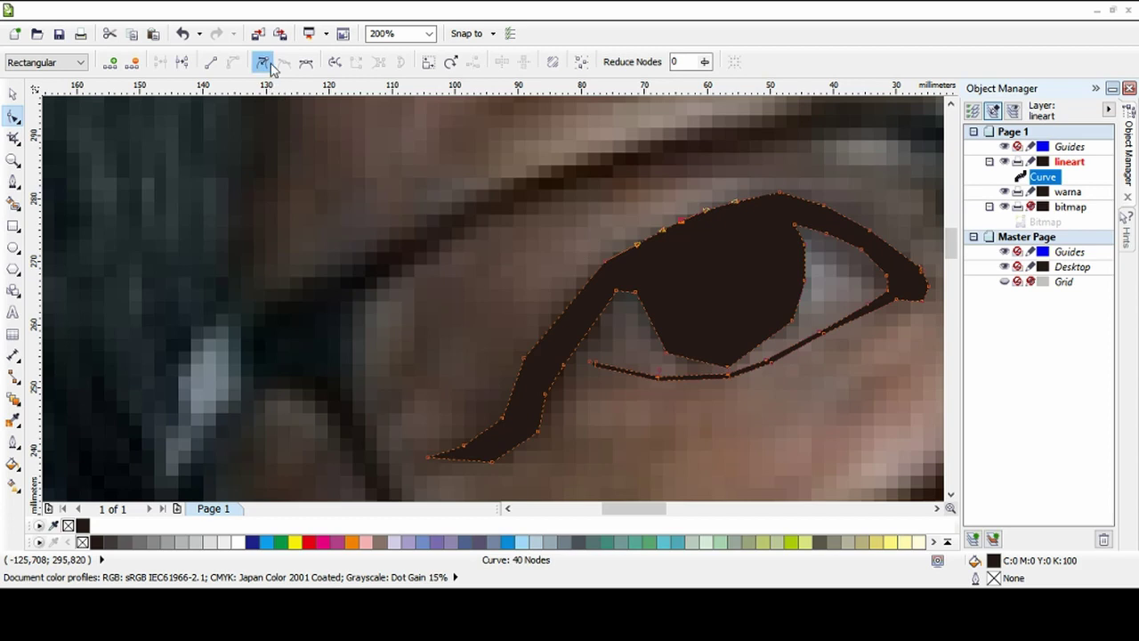
# Select all nodes of the eye shape and make them cusp nodes.
pyautogui.scroll(-2, 435, 230)
pyautogui.hotkey('ctrl', 'a')
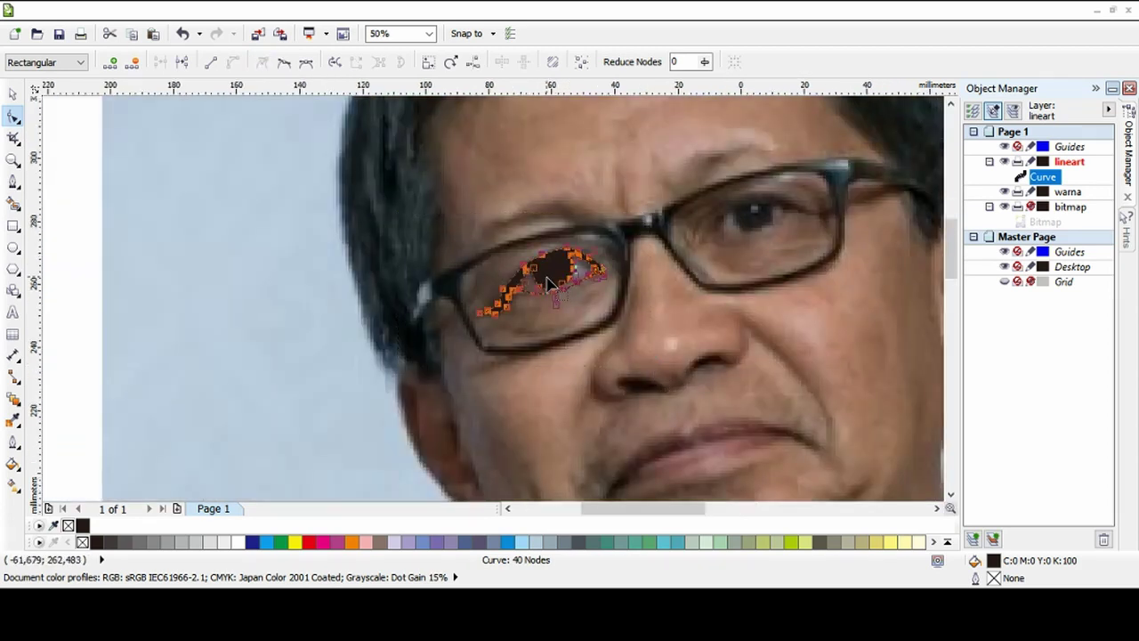
pyautogui.scroll(1, 435, 231)
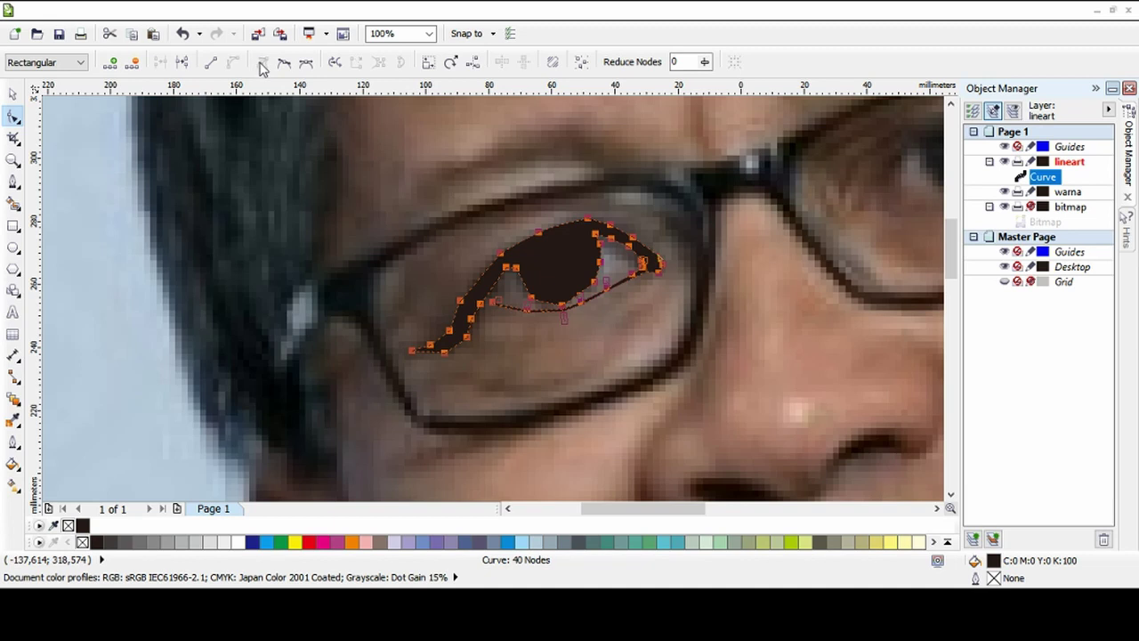
# Replace the corner node on the outer part of the upper eyelid with a new node on the smoothed curve.
pyautogui.scroll(2, 512, 227)
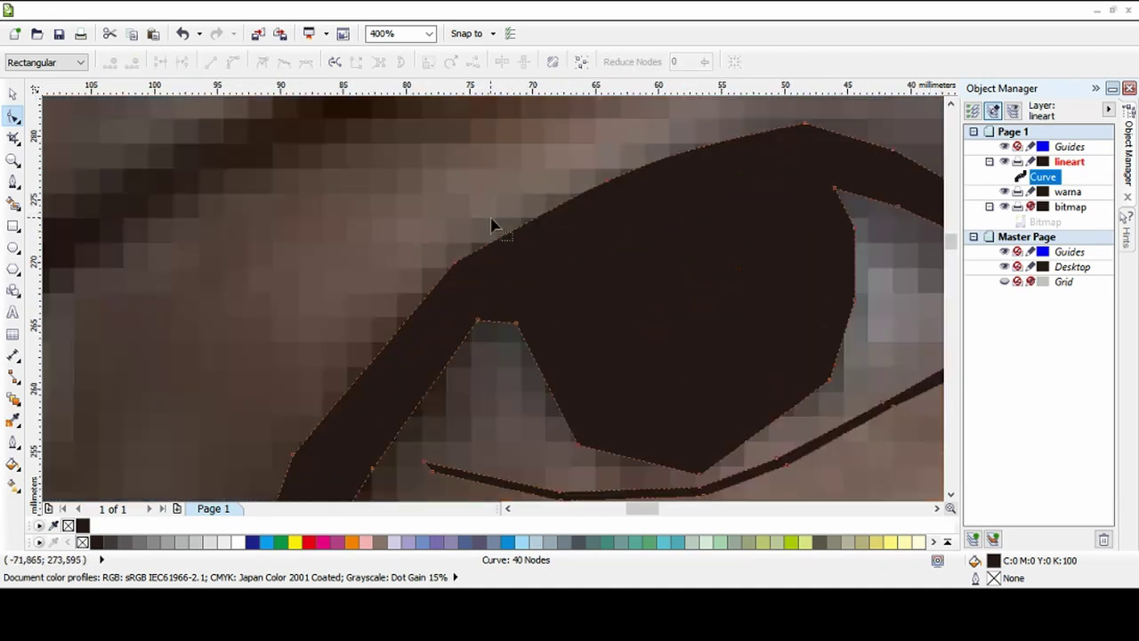
pyautogui.moveTo(435, 230); pyautogui.dragTo(501, 291)
pyautogui.press('Delete')
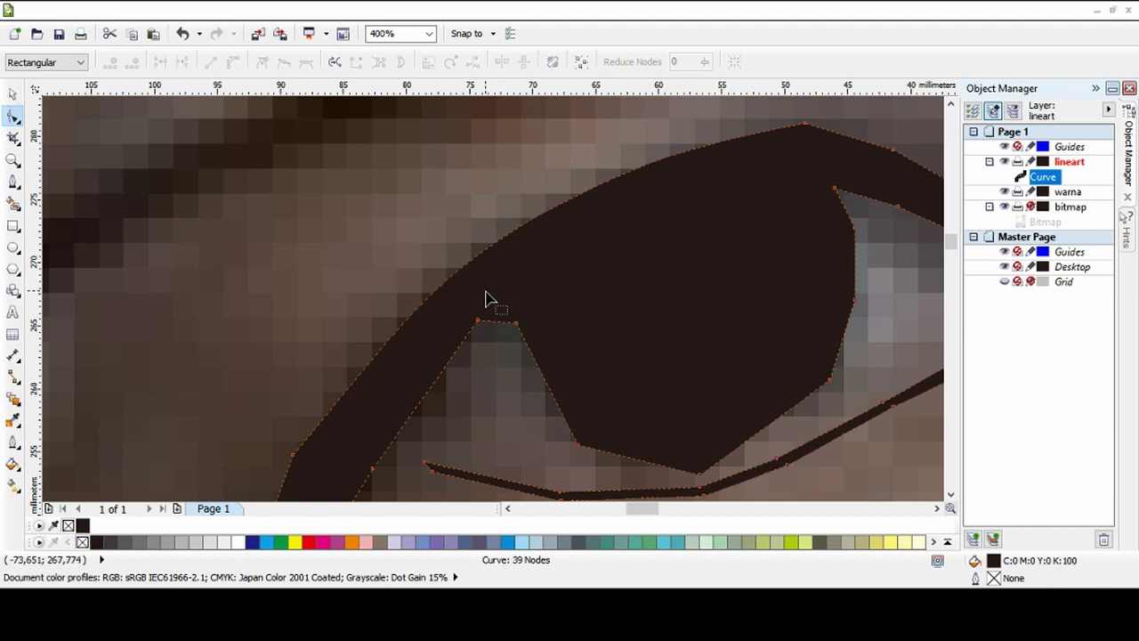
pyautogui.scroll(-2, 449, 294)
pyautogui.scroll(2, 400, 311)
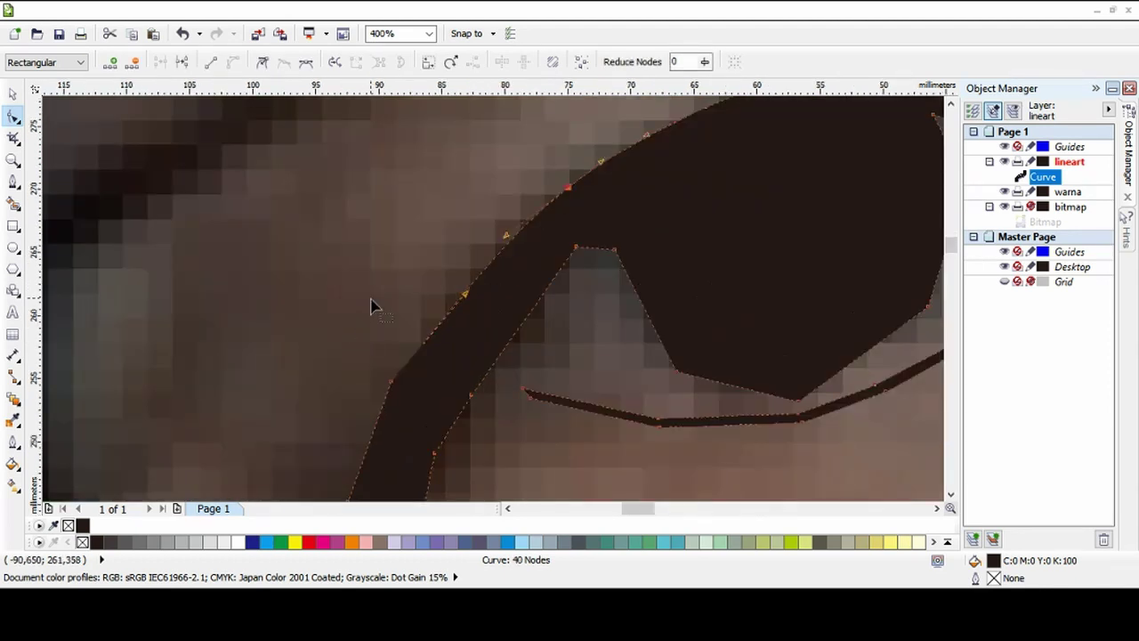
# Delete the surplus corner nodes along the outer eyelid crease to smooth both of its edges.
pyautogui.scroll(-1, 483, 416)
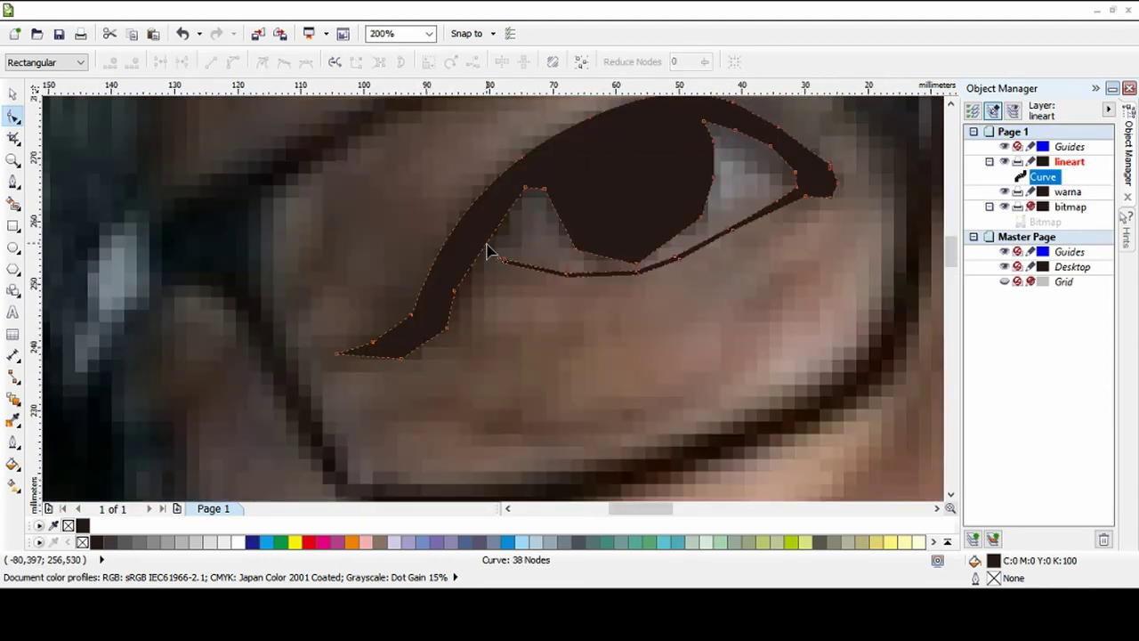
pyautogui.scroll(1, 487, 252)
pyautogui.moveTo(486, 249); pyautogui.dragTo(467, 249)
pyautogui.press('Delete')
pyautogui.scroll(1, 402, 327)
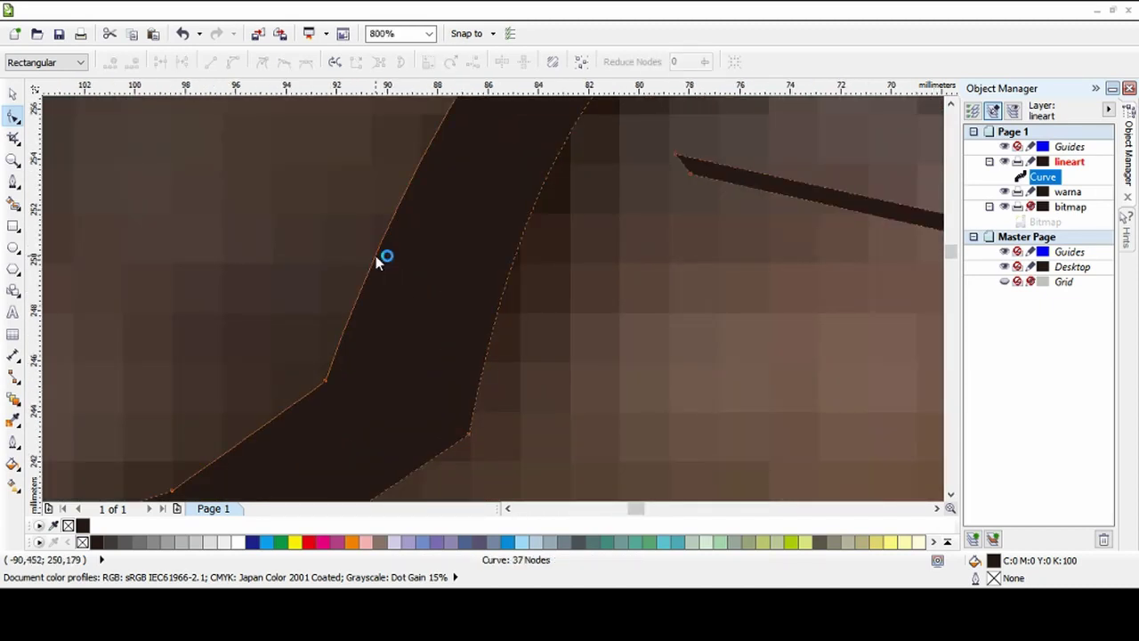
pyautogui.scroll(-2, 377, 265)
pyautogui.scroll(2, 381, 324)
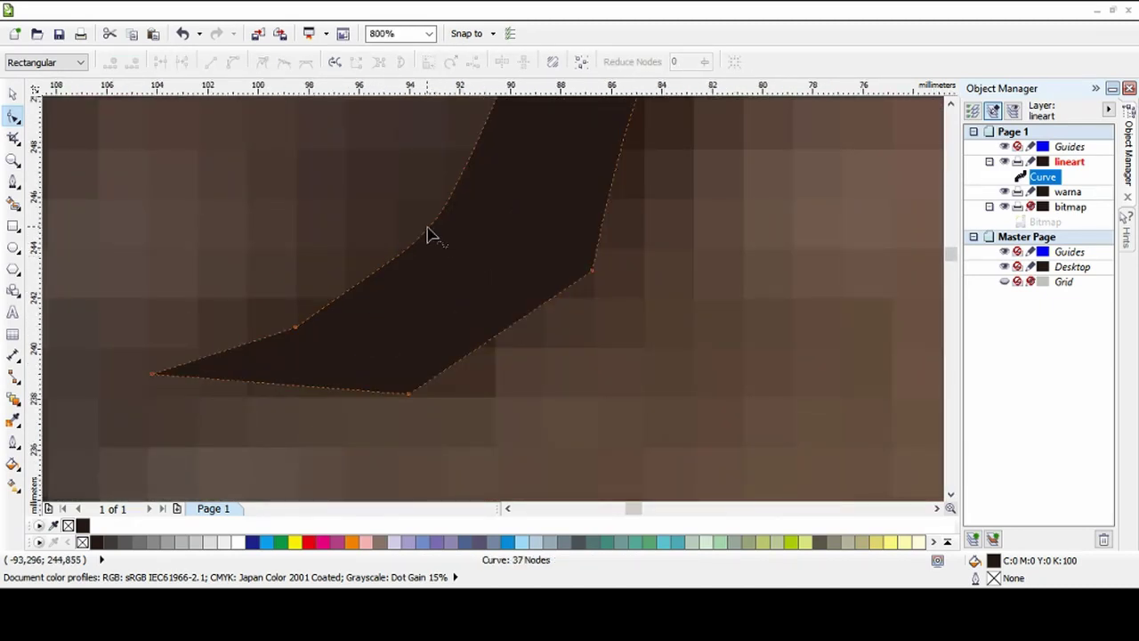
# Refine the lower end of the outer eyelid crease by adding and deleting nodes and reshaping its inner edge.
pyautogui.doubleClick(428, 229)
pyautogui.moveTo(389, 421); pyautogui.dragTo(389, 420)
pyautogui.press('Delete')
pyautogui.click(433, 374)
pyautogui.moveTo(518, 237); pyautogui.dragTo(620, 316)
pyautogui.scroll(-3, 620, 316)
pyautogui.scroll(2, 582, 331)
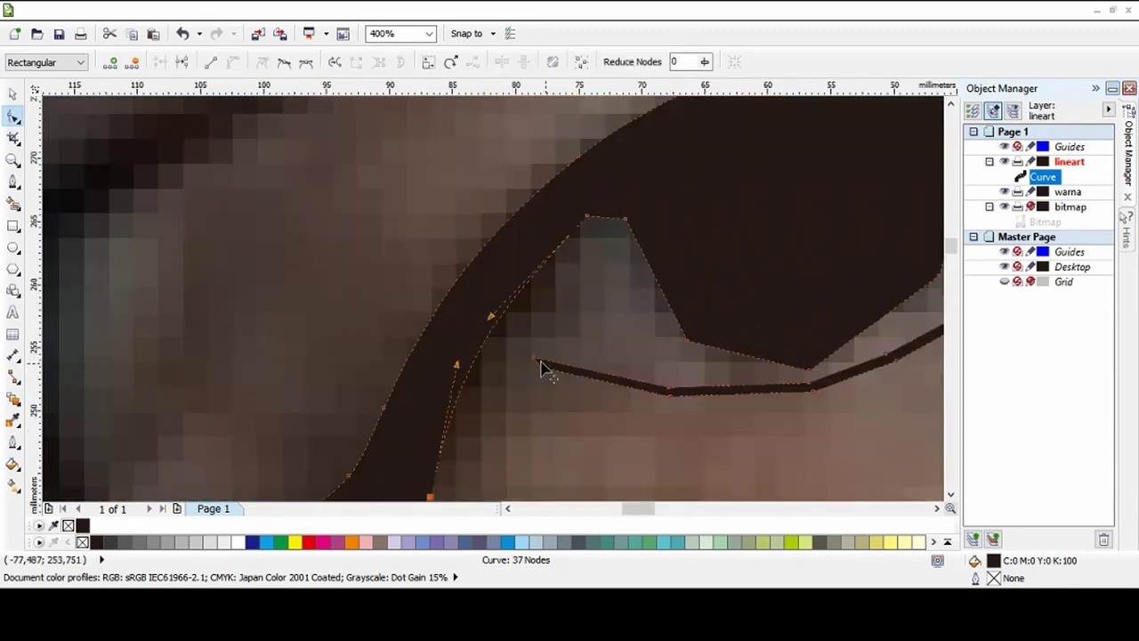
# Add a node on the outer eyelid crease's inner edge and smooth the outer end of the lower lid line.
pyautogui.scroll(1, 507, 358)
pyautogui.doubleClick(478, 354)
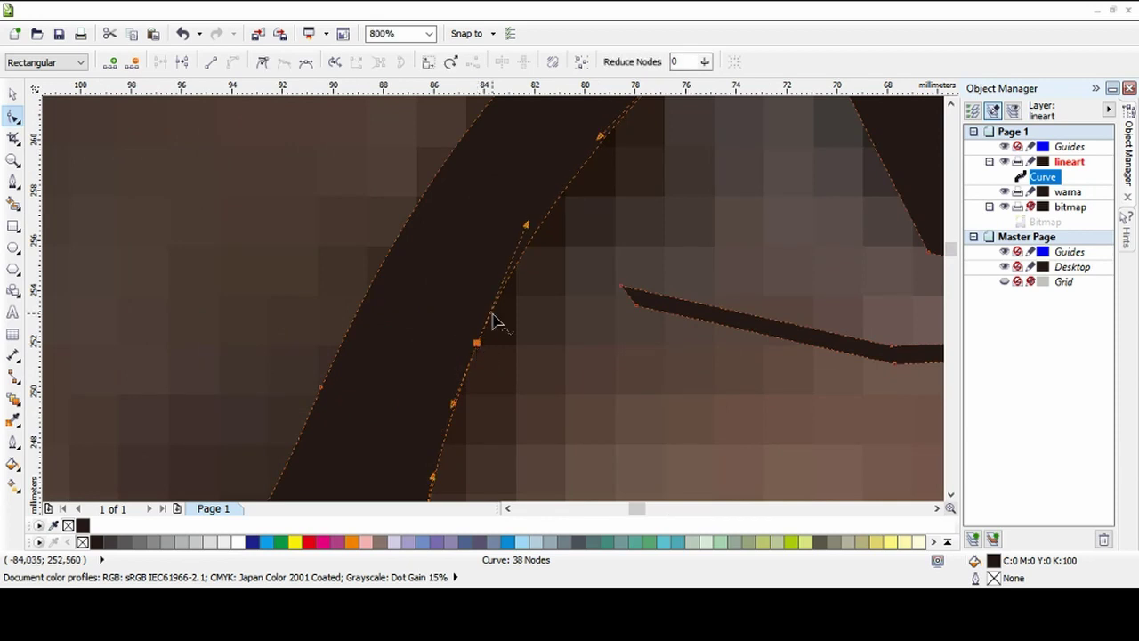
pyautogui.scroll(-1, 457, 378)
pyautogui.scroll(1, 667, 254)
pyautogui.doubleClick(709, 252)
pyautogui.scroll(-1, 700, 330)
pyautogui.scroll(1, 574, 319)
pyautogui.scroll(-1, 312, 267)
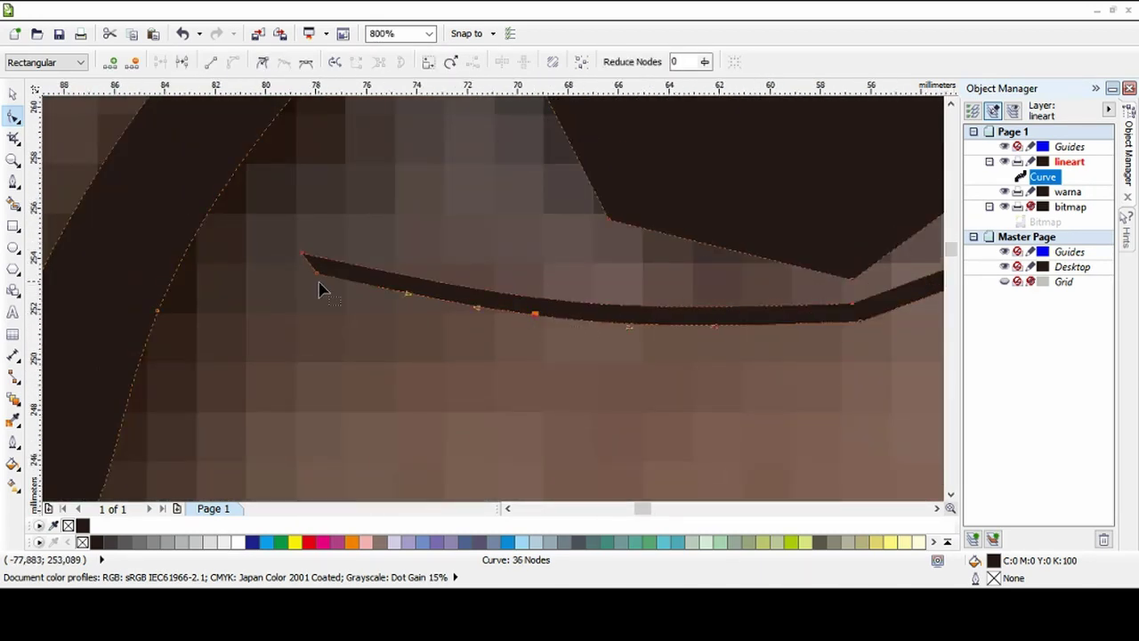
# Smooth the middle and inner parts of the lower lid line by adding nodes on both edges and deleting the corner nodes.
pyautogui.scroll(1, 534, 298)
pyautogui.doubleClick(557, 312)
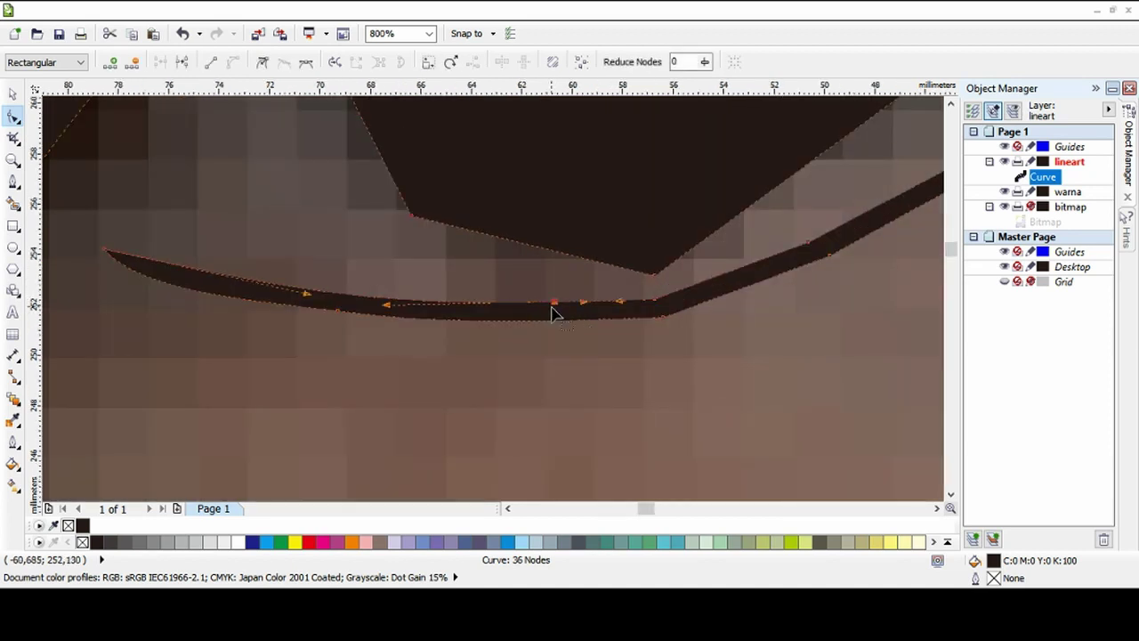
pyautogui.doubleClick(552, 321)
pyautogui.press('Delete')
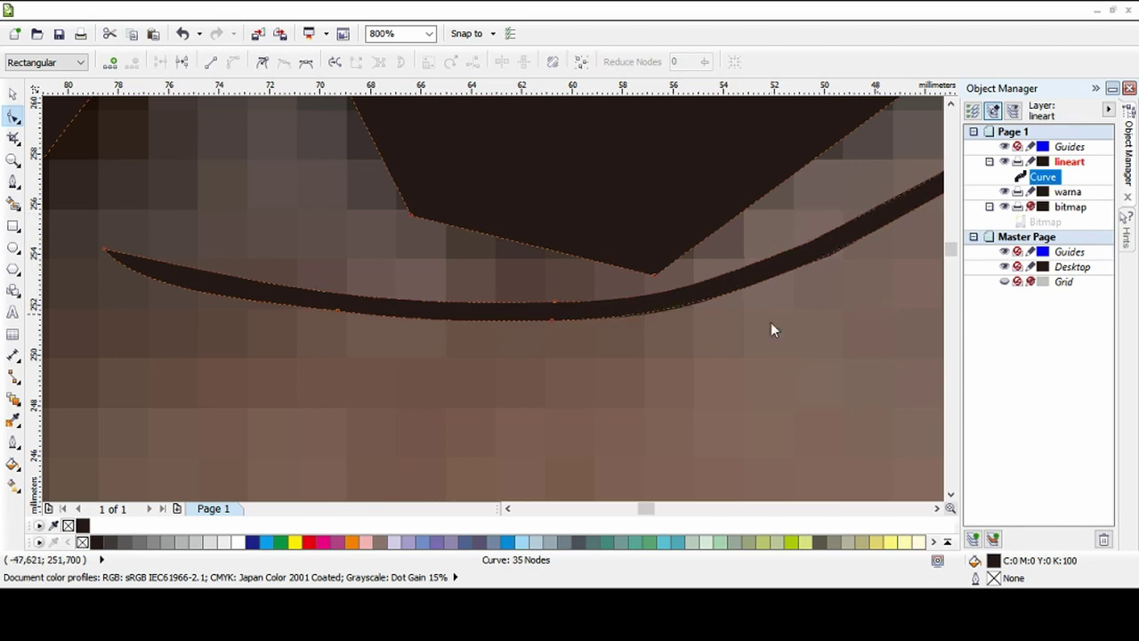
pyautogui.scroll(-1, 790, 328)
pyautogui.scroll(1, 747, 277)
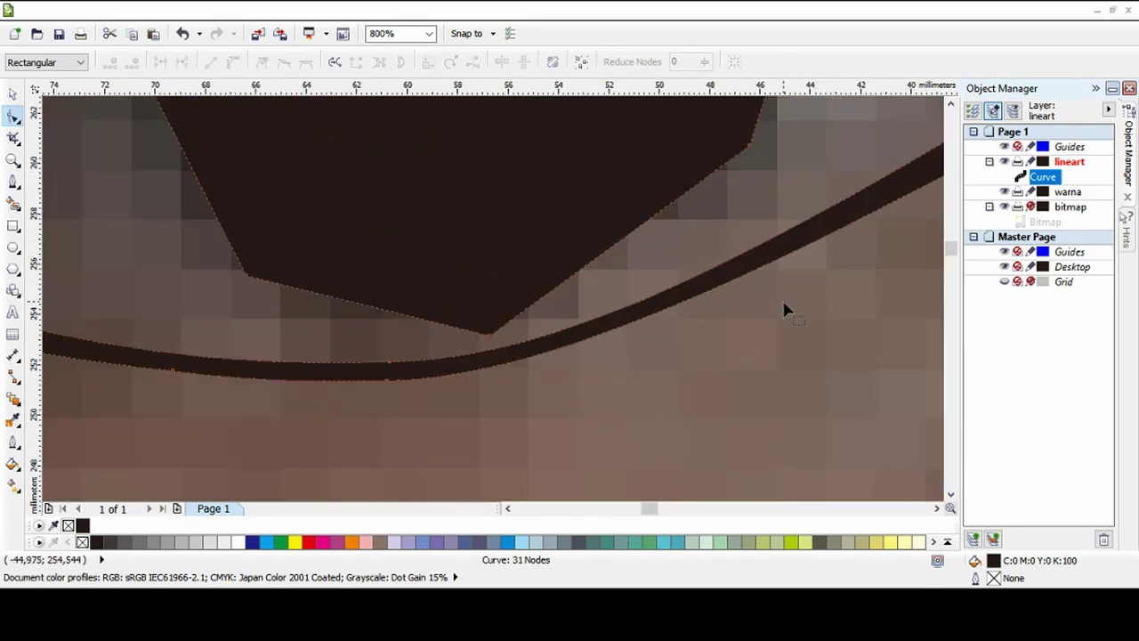
pyautogui.scroll(-1, 496, 255)
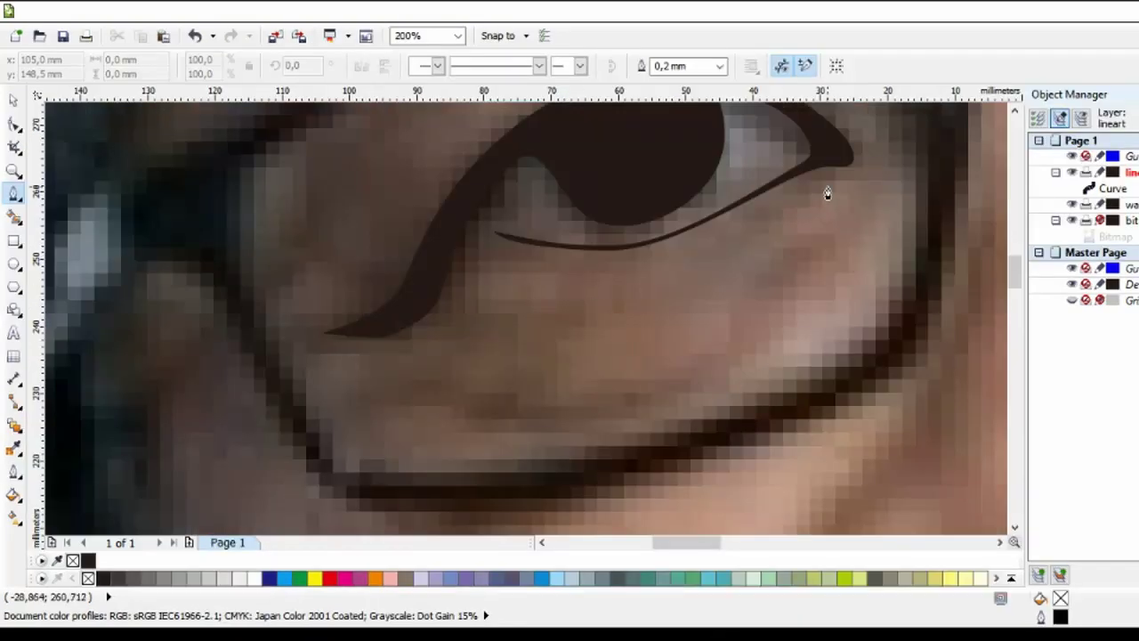
# Draw a thin closed wrinkle outline about 56 mm wide and 21 mm high just below the lower lid line with the Pen tool.
pyautogui.click(773, 172)
pyautogui.click(705, 227)
pyautogui.click(618, 271)
pyautogui.scroll(1, 532, 331)
pyautogui.click(442, 308)
pyautogui.click(615, 323)
pyautogui.scroll(-3, 615, 323)
pyautogui.scroll(4, 807, 248)
pyautogui.scroll(-1, 806, 248)
pyautogui.scroll(-1, 795, 295)
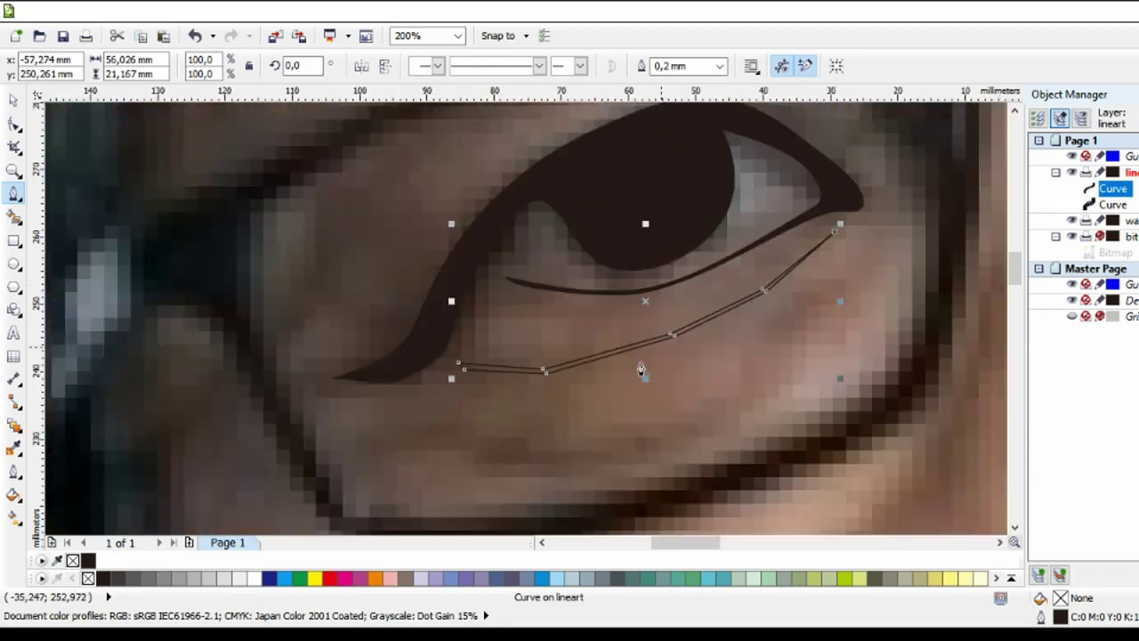
# Fill the first wrinkle with black, remove its outline, and smooth its edges by converting segments to curves and removing corner nodes.
pyautogui.press('F10')
pyautogui.click(250, 69)
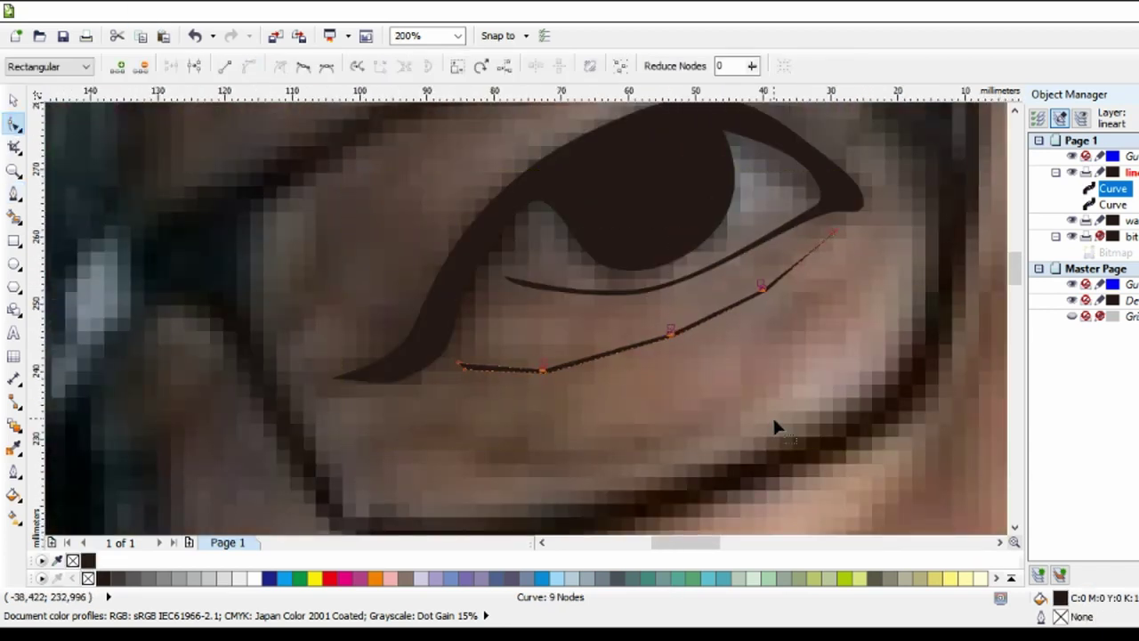
pyautogui.scroll(1, 531, 382)
pyautogui.scroll(1, 578, 372)
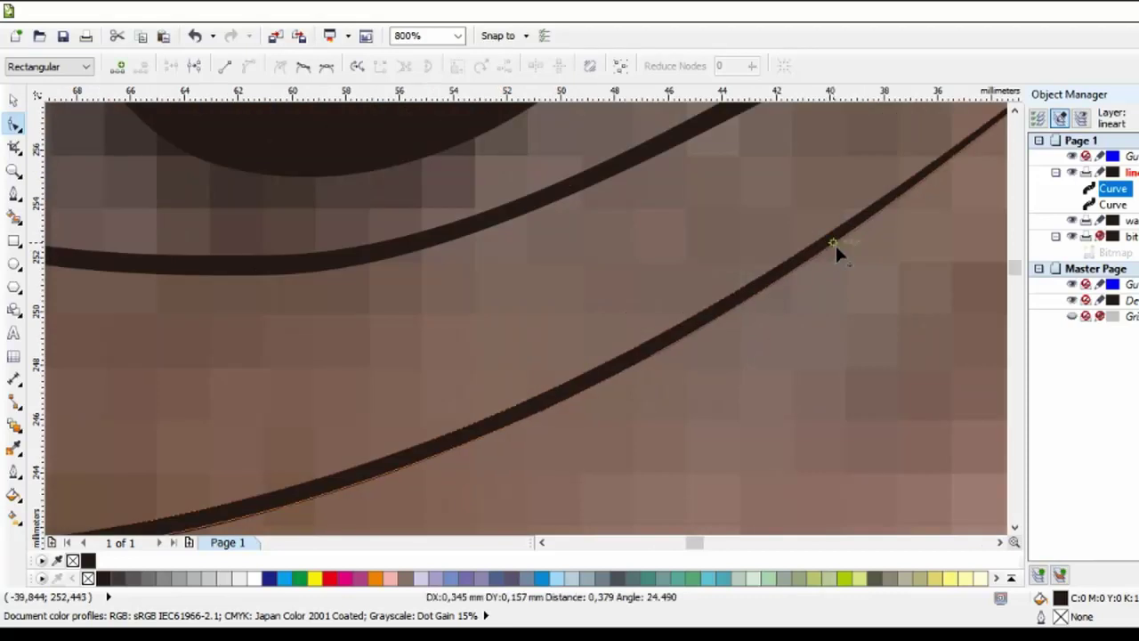
pyautogui.scroll(-2, 831, 247)
# Draw a second closed wrinkle outline below the first one, thickened near the inner end of the eye.
pyautogui.press('F5')
pyautogui.scroll(1, 614, 338)
pyautogui.click(668, 269)
pyautogui.click(614, 338)
pyautogui.click(485, 421)
pyautogui.scroll(-1, 386, 477)
pyautogui.scroll(1, 437, 473)
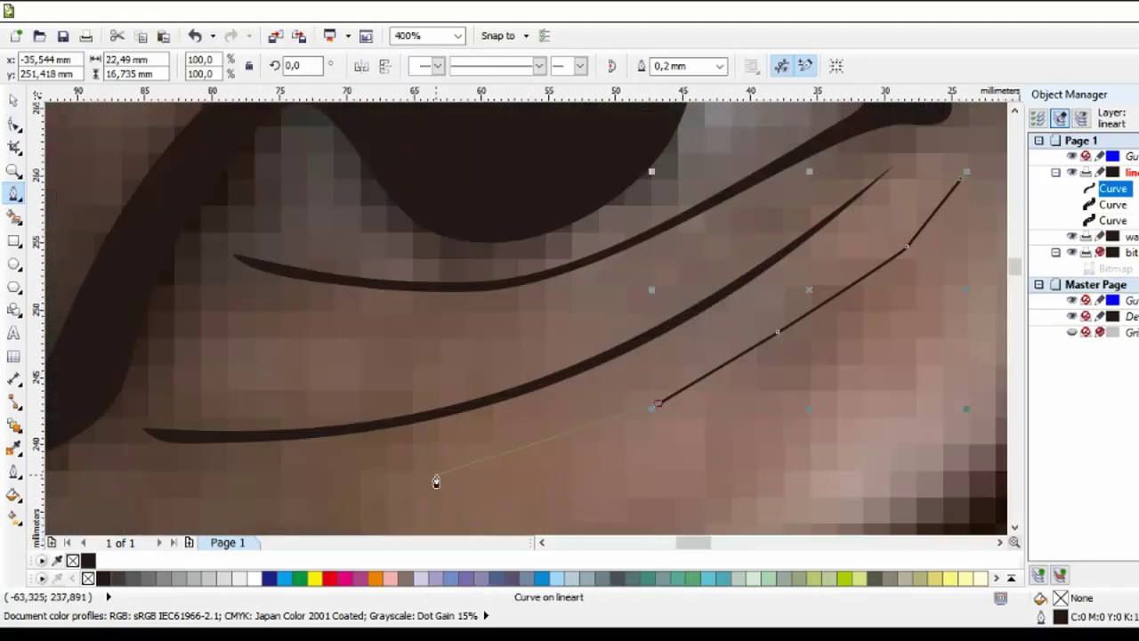
pyautogui.scroll(1, 437, 473)
pyautogui.click(437, 494)
pyautogui.scroll(-1, 863, 310)
pyautogui.click(863, 312)
pyautogui.click(897, 302)
pyautogui.click(941, 257)
pyautogui.click(979, 183)
# Fill the second wrinkle with black, remove its outline, and smooth its edges by deleting surplus nodes and reshaping the curve.
pyautogui.press('F10')
pyautogui.scroll(-2, 667, 343)
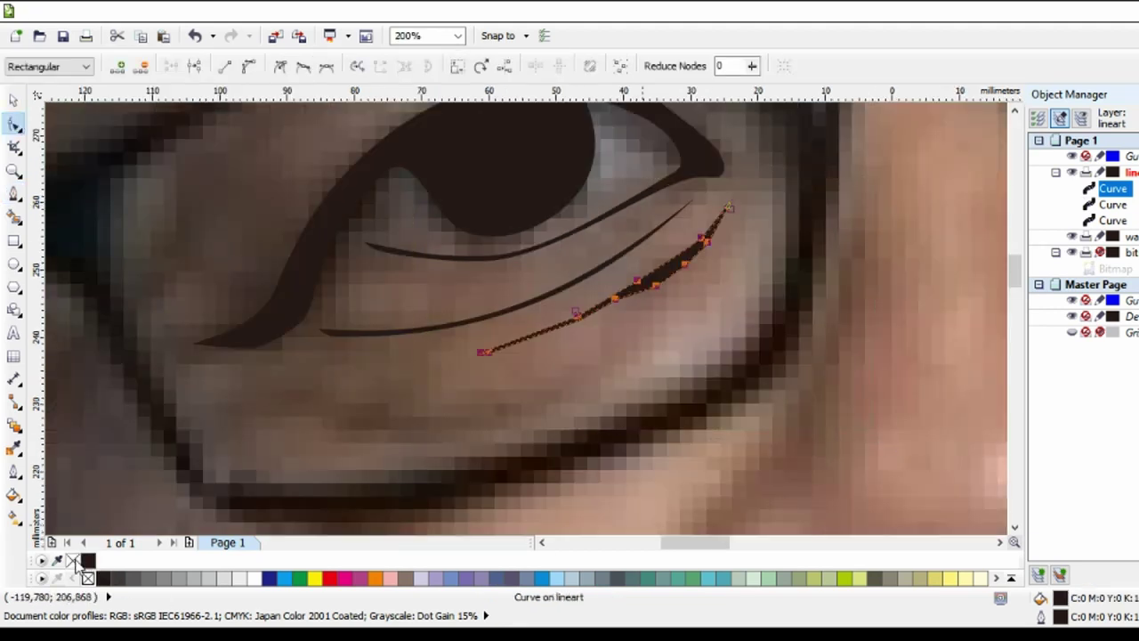
pyautogui.scroll(2, 795, 447)
pyautogui.click(590, 453)
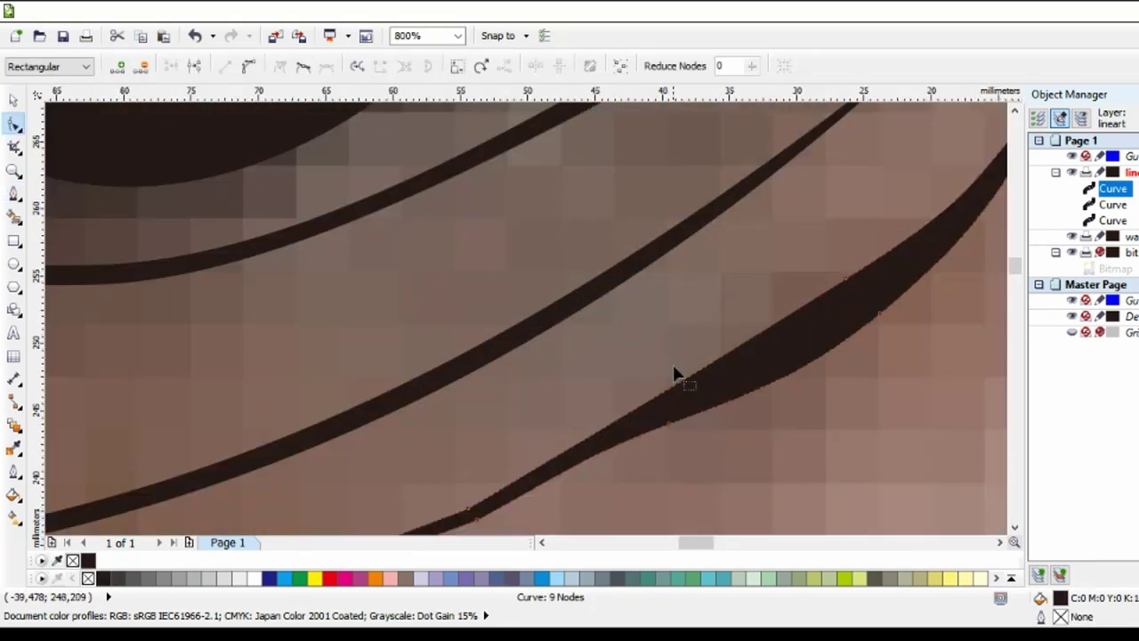
pyautogui.press('Delete')
pyautogui.scroll(-1, 638, 424)
pyautogui.scroll(1, 605, 453)
pyautogui.scroll(-1, 557, 442)
pyautogui.scroll(1, 557, 441)
pyautogui.moveTo(558, 440); pyautogui.dragTo(666, 395)
pyautogui.scroll(-1, 677, 385)
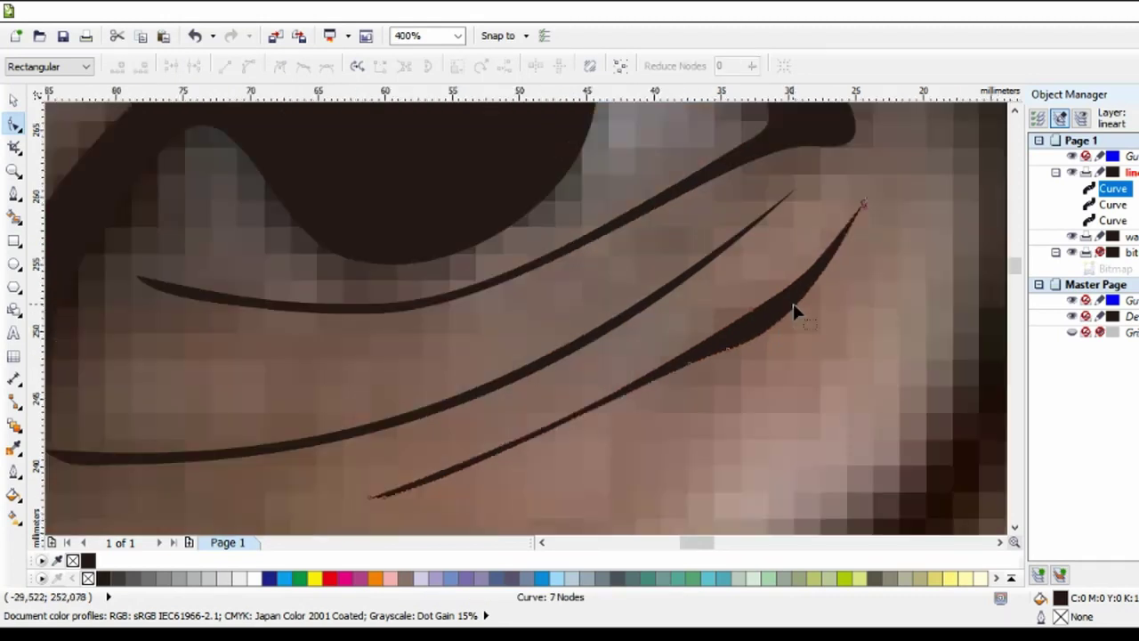
pyautogui.scroll(-1, 795, 311)
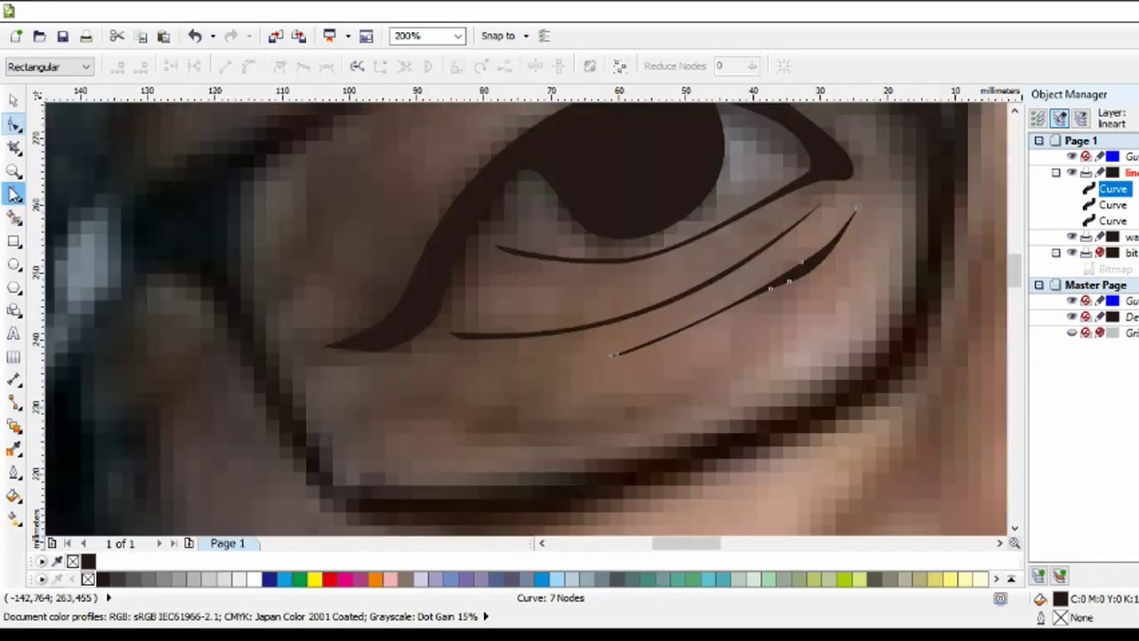
# Draw a third closed wrinkle shape about 54 mm wide and 33 mm high below the others, filled black with no outline.
pyautogui.click(14, 191)
pyautogui.click(877, 401)
pyautogui.click(673, 400)
pyautogui.click(559, 432)
pyautogui.scroll(1, 559, 432)
pyautogui.click(488, 426)
pyautogui.click(488, 445)
pyautogui.click(806, 386)
pyautogui.scroll(-1, 814, 445)
pyautogui.scroll(1, 954, 341)
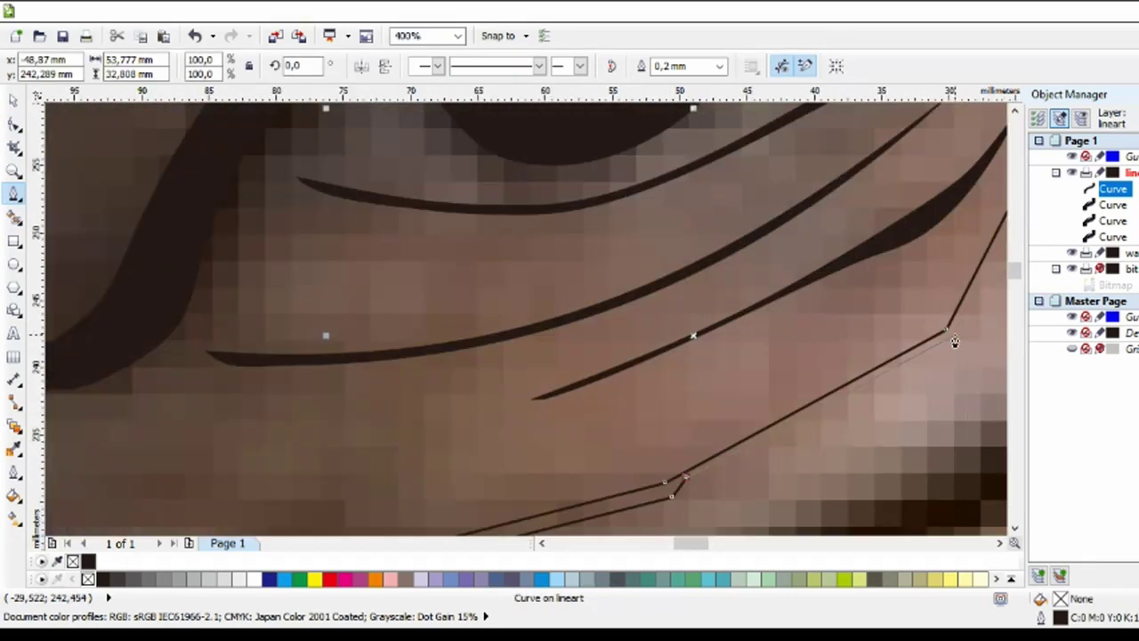
pyautogui.scroll(-1, 954, 341)
pyautogui.scroll(2, 872, 190)
pyautogui.scroll(-2, 801, 186)
pyautogui.click(803, 184)
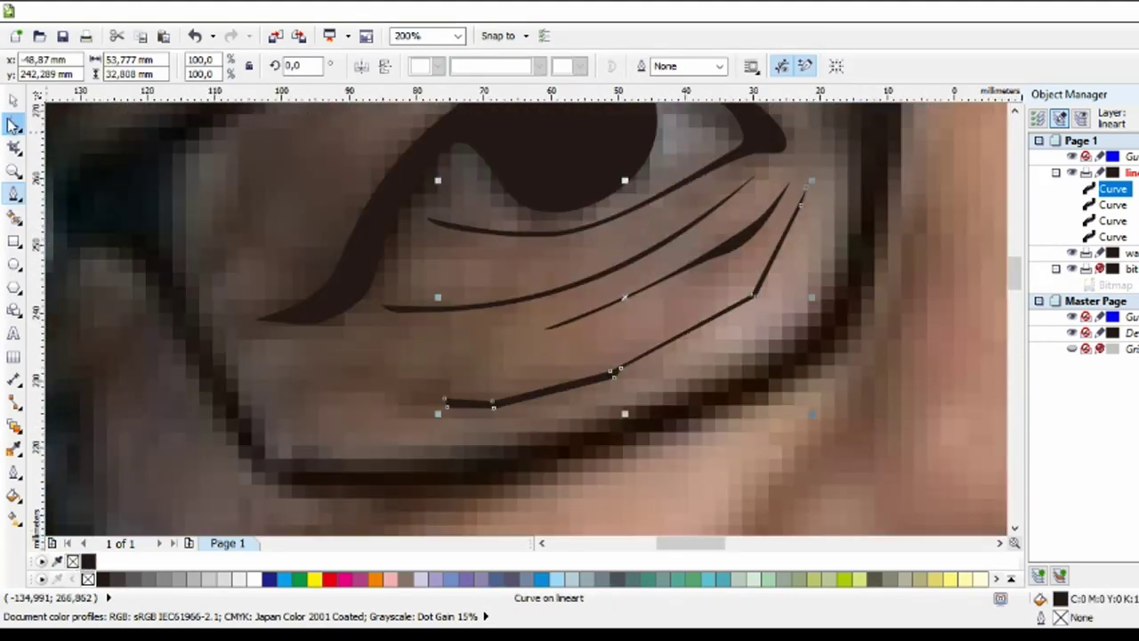
# Smooth the third wrinkle by curving its segments and replacing corner nodes, checking it with the bitmap layer temporarily hidden.
pyautogui.click(14, 125)
pyautogui.scroll(-1, 525, 338)
pyautogui.scroll(1, 564, 229)
pyautogui.scroll(1, 615, 331)
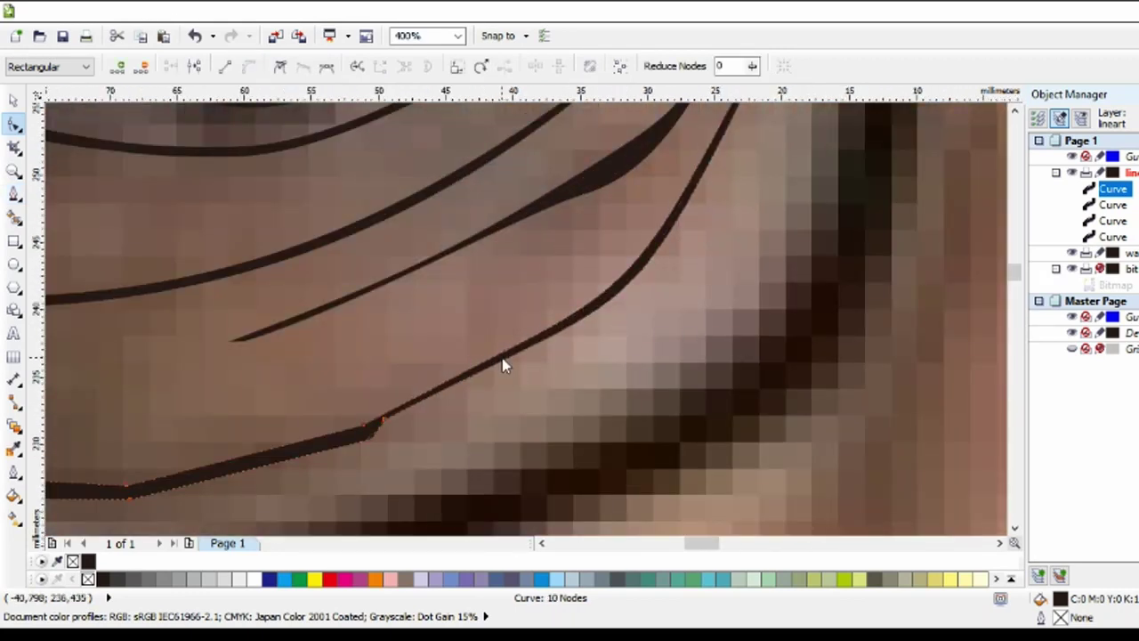
pyautogui.scroll(1, 502, 365)
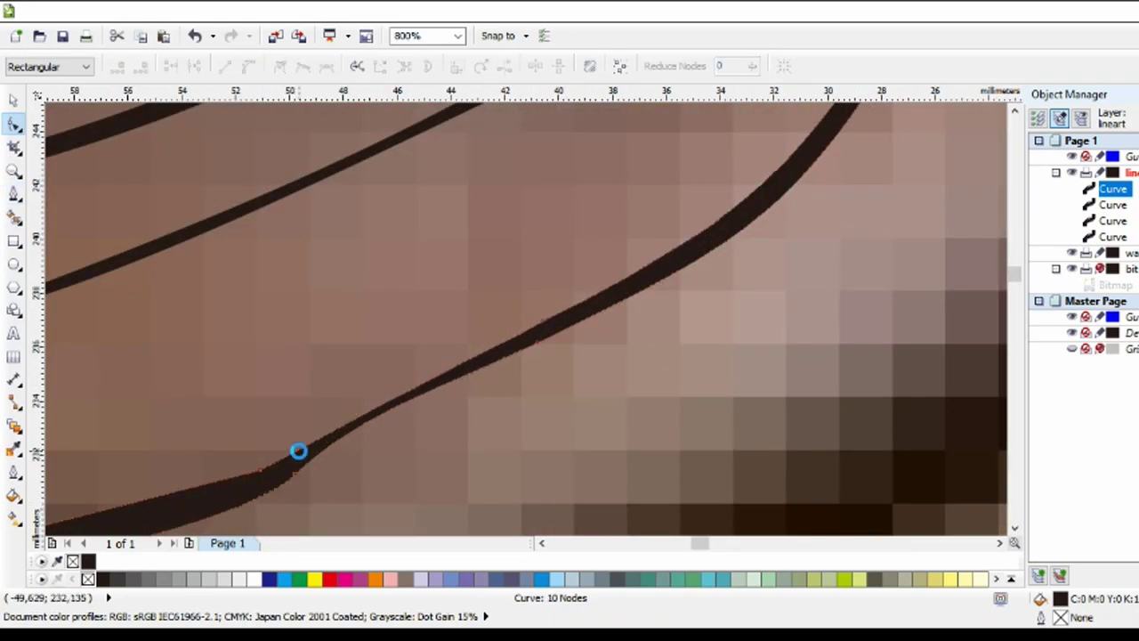
pyautogui.scroll(-1, 298, 452)
pyautogui.doubleClick(543, 341)
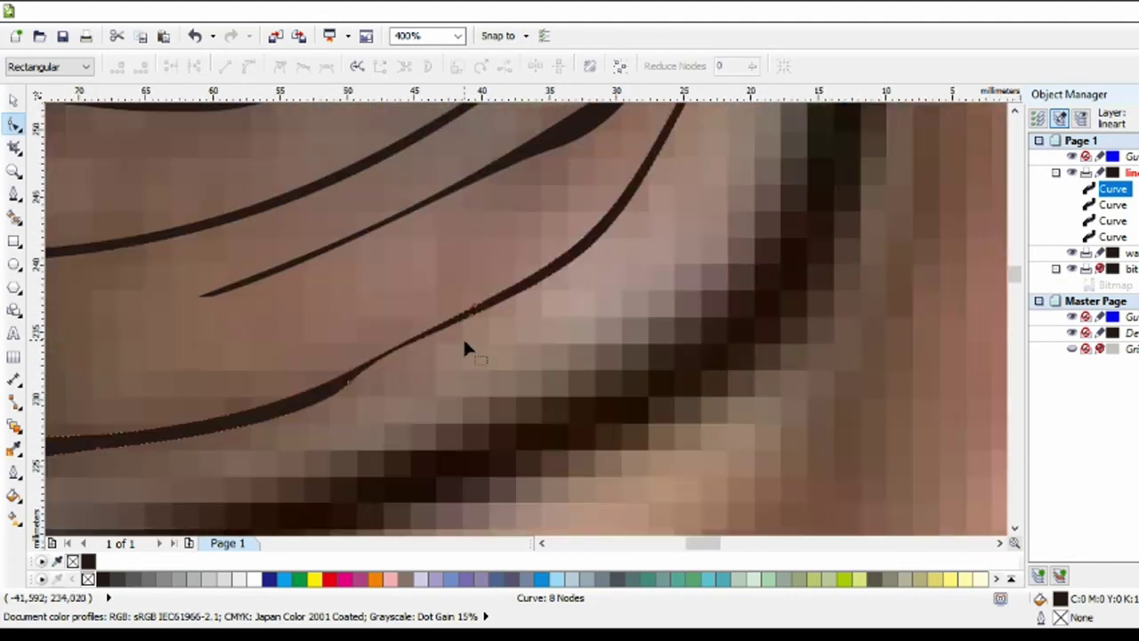
pyautogui.scroll(1, 499, 355)
pyautogui.scroll(-1, 512, 409)
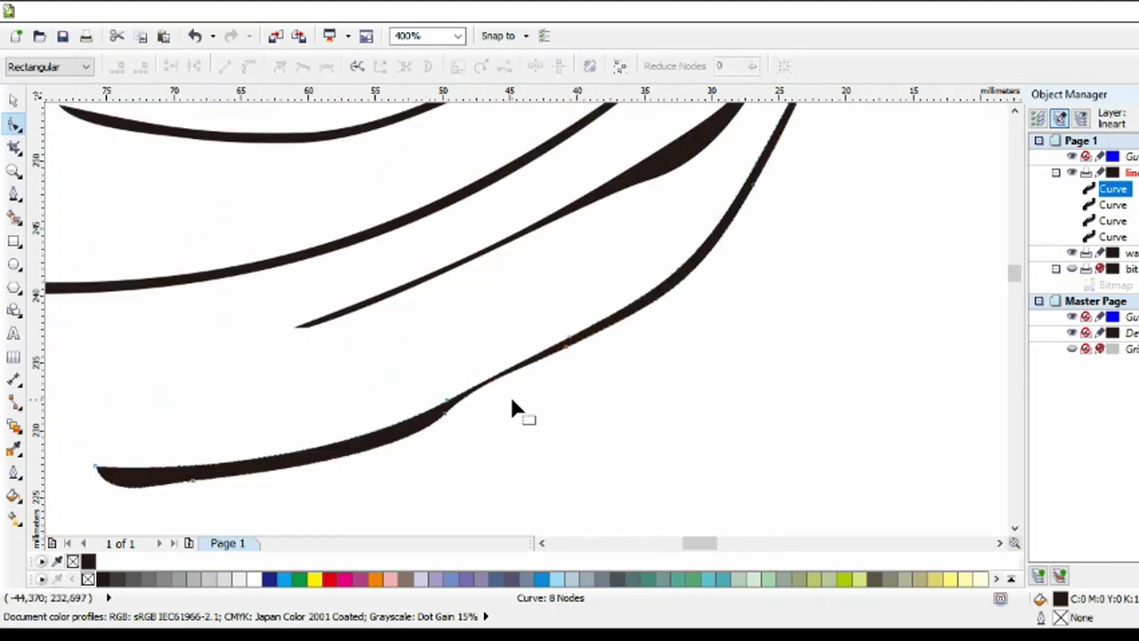
pyautogui.click(1071, 269)
# Draw a small slanted, tapered stroke just beyond the lowest wrinkle's outer end and fill it with black.
pyautogui.press('F5')
pyautogui.scroll(1, 222, 370)
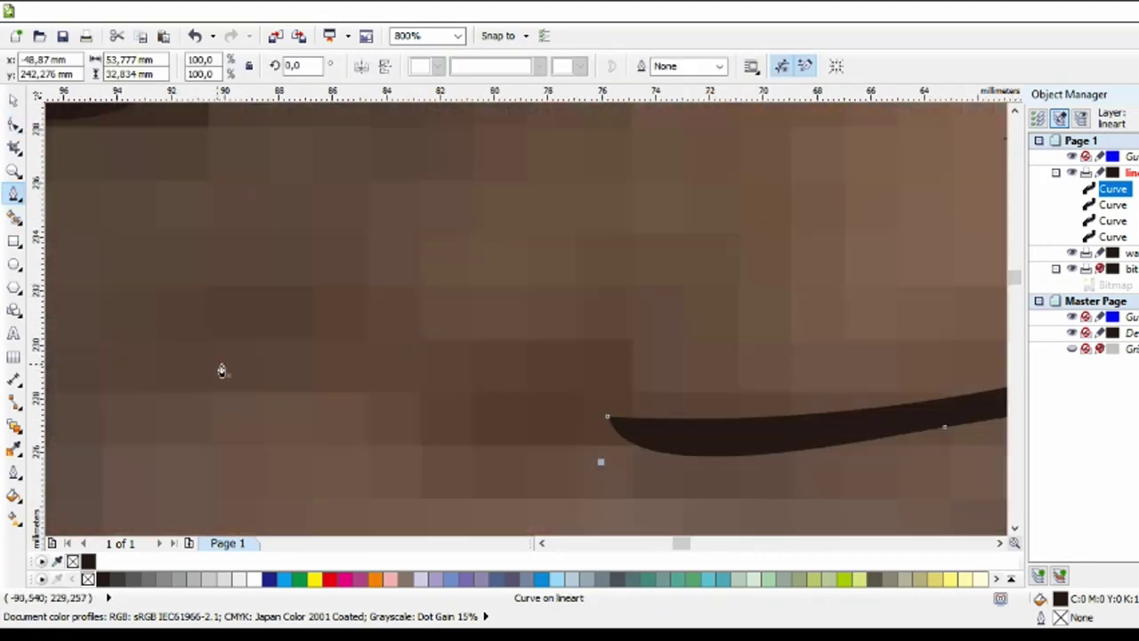
pyautogui.click(587, 421)
pyautogui.click(592, 457)
pyautogui.hotkey('ctrl', 'z')
pyautogui.click(612, 338)
pyautogui.click(561, 402)
pyautogui.click(540, 451)
pyautogui.scroll(1, 560, 382)
pyautogui.click(528, 433)
pyautogui.click(561, 367)
pyautogui.click(663, 300)
# Curve the edges of the small slanted stroke and delete its surplus corner nodes.
pyautogui.press('F10')
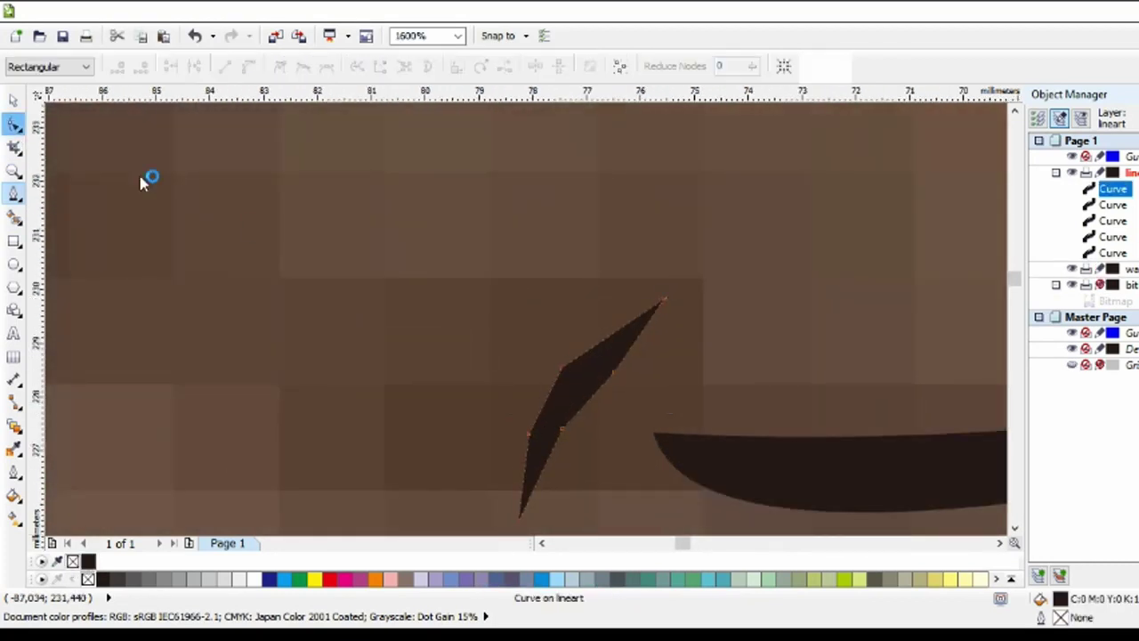
pyautogui.scroll(-1, 145, 178)
pyautogui.press('Delete')
pyautogui.moveTo(278, 142)
pyautogui.mouseDown()
pyautogui.moveTo(623, 402)
pyautogui.moveTo(581, 356)
pyautogui.moveTo(537, 379)
pyautogui.moveTo(468, 349)
pyautogui.moveTo(486, 328)
pyautogui.mouseUp()
pyautogui.scroll(-2, 469, 349)
# Draw a second small tapered black stroke beside the first one, farther from the lowest wrinkle.
pyautogui.press('F5')
pyautogui.scroll(1, 471, 303)
pyautogui.click(549, 294)
pyautogui.click(483, 359)
pyautogui.click(456, 426)
pyautogui.scroll(1, 486, 328)
pyautogui.click(486, 327)
pyautogui.click(613, 260)
# Smooth the second small stroke by deleting its corner nodes and bending its edges.
pyautogui.press('F10')
pyautogui.scroll(-1, 632, 325)
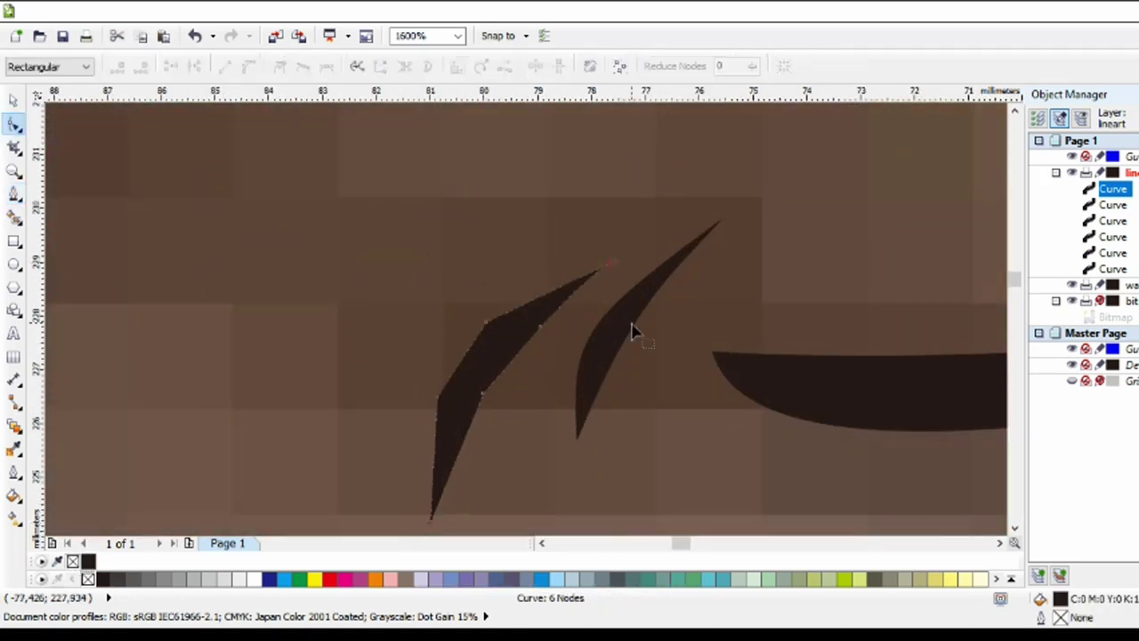
pyautogui.scroll(1, 480, 332)
pyautogui.press('Delete')
pyautogui.moveTo(682, 328); pyautogui.dragTo(692, 298)
pyautogui.scroll(-5, 570, 284)
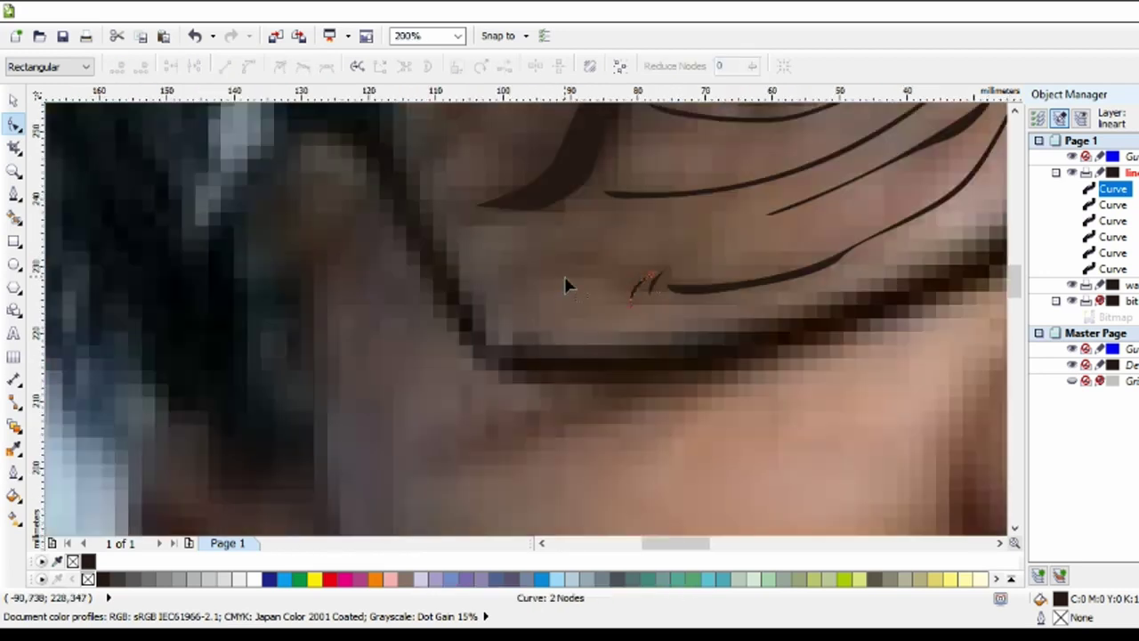
# Select all six lineart curves, add a second colour palette, and recolour the curves with its pure black.
pyautogui.click(14, 100)
pyautogui.scroll(-2, 318, 252)
pyautogui.hotkey('ctrl', 'a')
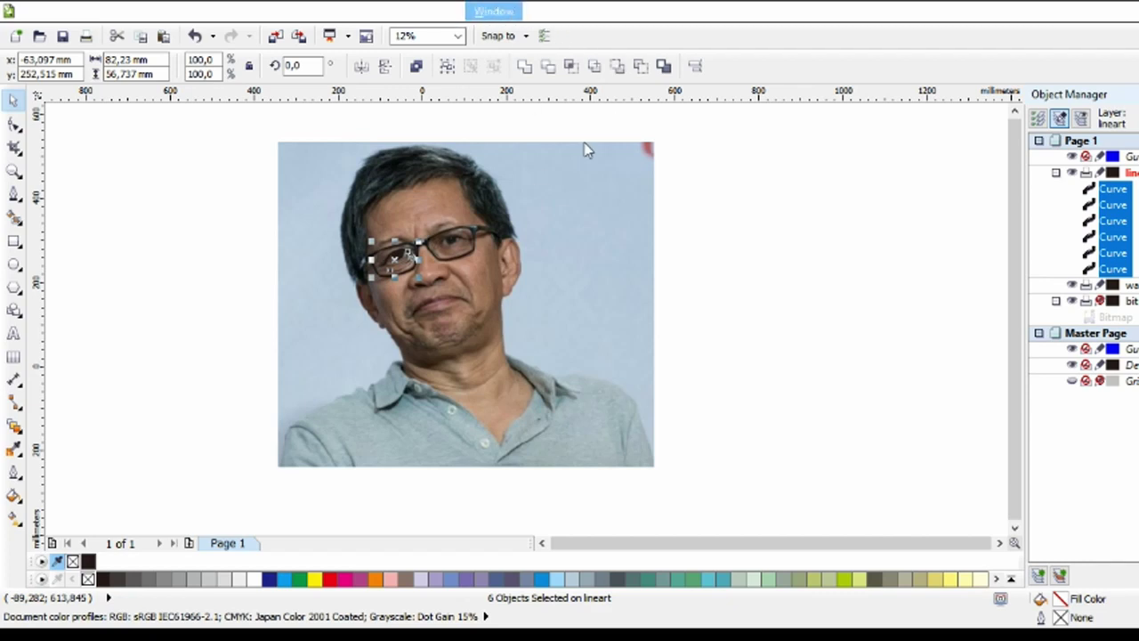
pyautogui.click(711, 234)
pyautogui.scroll(4, 476, 249)
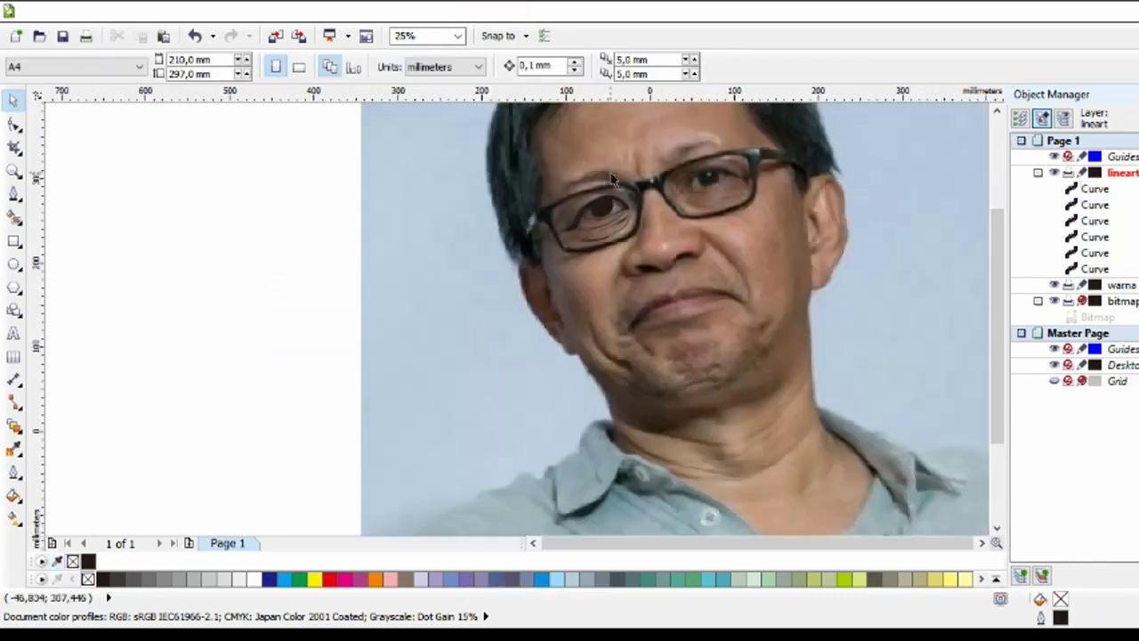
pyautogui.moveTo(987, 91); pyautogui.dragTo(167, 559)
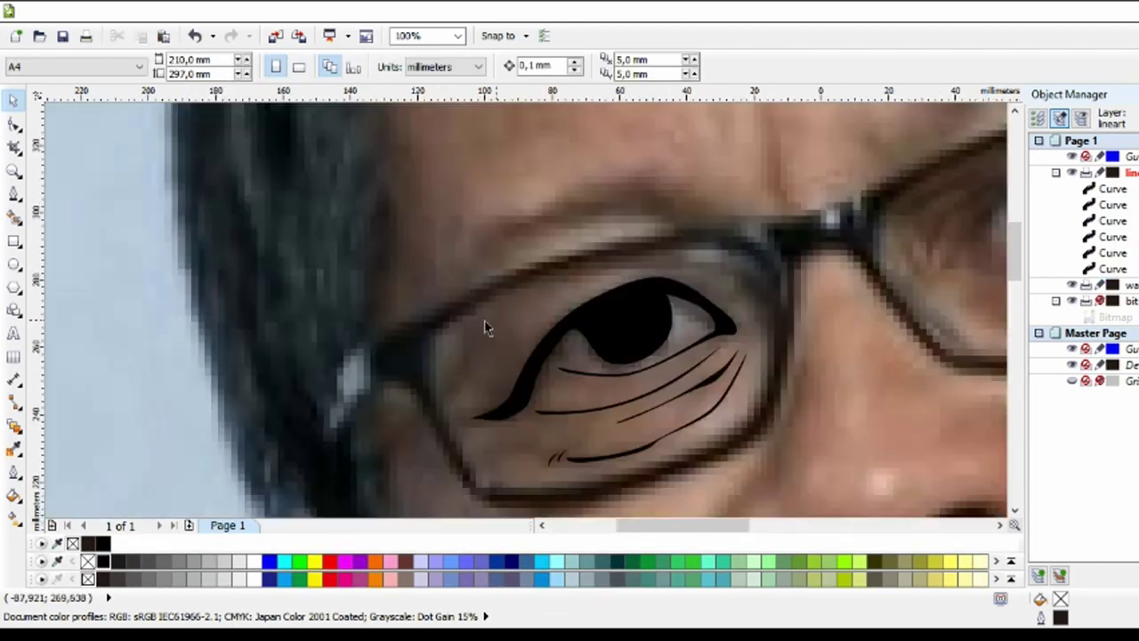
# Start the eyebrow outline above the eye with the Pen tool, tracing pointed hair tips from its inner end along the upper edge.
pyautogui.press('F5')
pyautogui.scroll(1, 648, 367)
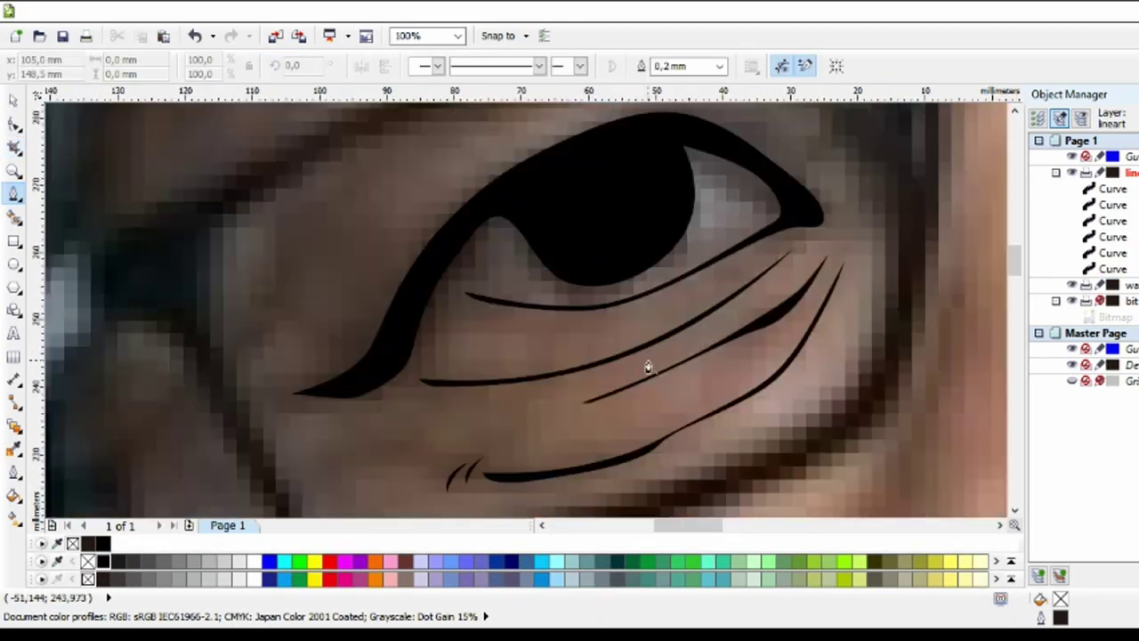
pyautogui.scroll(3, 648, 367)
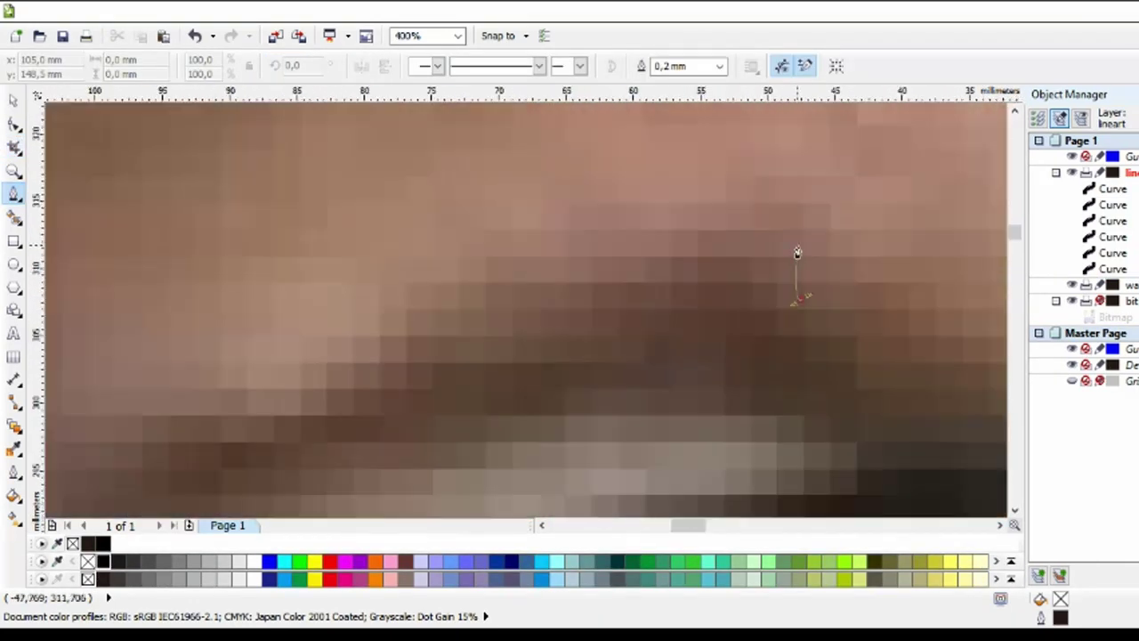
pyautogui.scroll(1, 797, 253)
pyautogui.scroll(1, 797, 253)
pyautogui.click(892, 372)
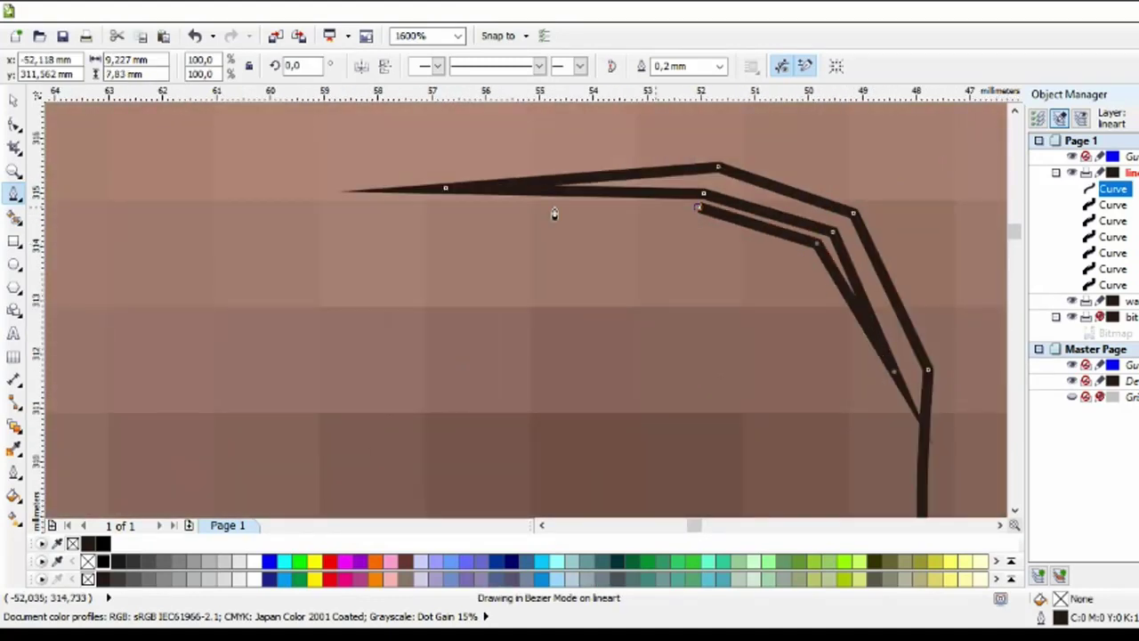
pyautogui.scroll(-1, 554, 214)
pyautogui.click(408, 203)
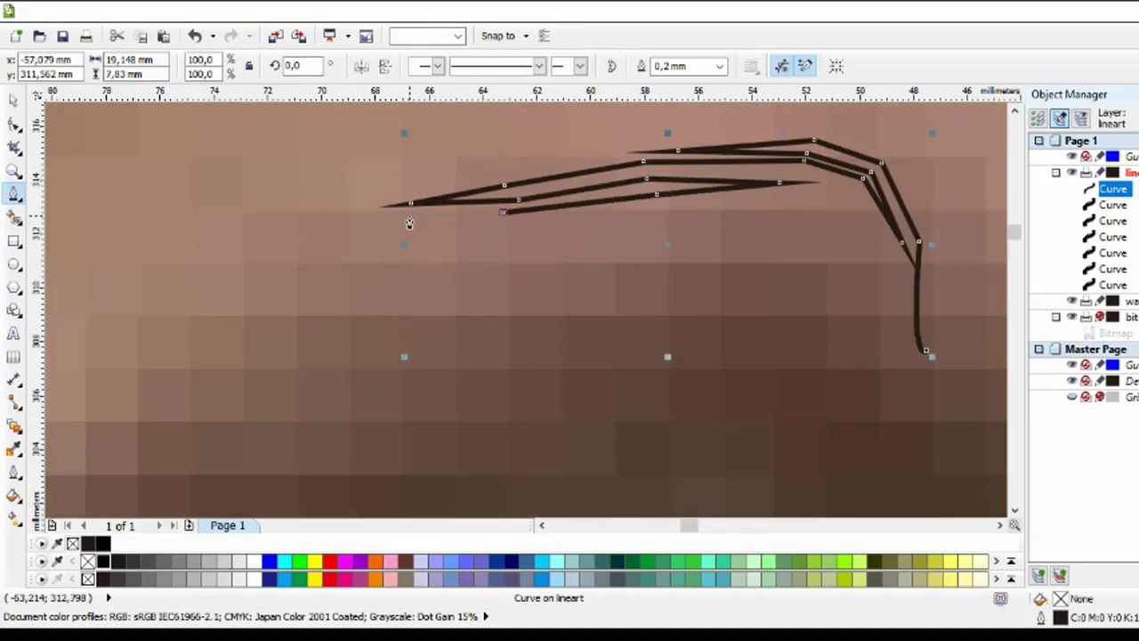
# Continue the eyebrow outline down the outer slope of its upper edge, adding zigzag points for overlapping hair tips.
pyautogui.scroll(-1, 409, 222)
pyautogui.click(468, 249)
pyautogui.scroll(2, 468, 250)
pyautogui.click(308, 310)
pyautogui.click(470, 234)
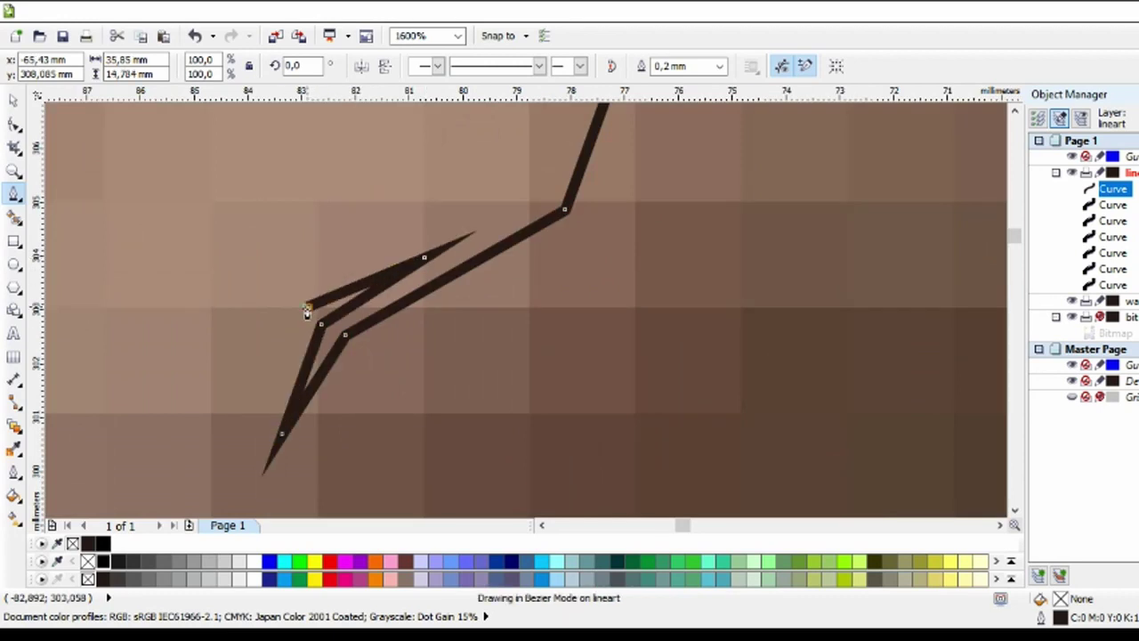
pyautogui.click(321, 359)
pyautogui.click(288, 412)
pyautogui.click(212, 476)
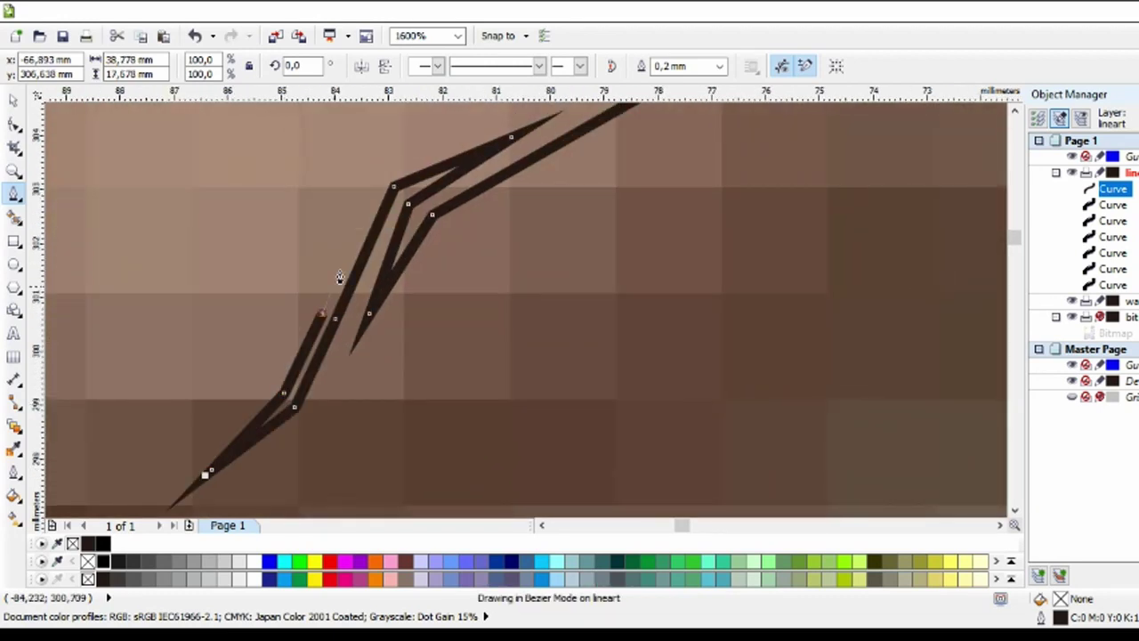
# Extend the eyebrow outline to its outer end with the Pen tool, adding pointed hair tips along the lower slope.
pyautogui.scroll(-3, 359, 279)
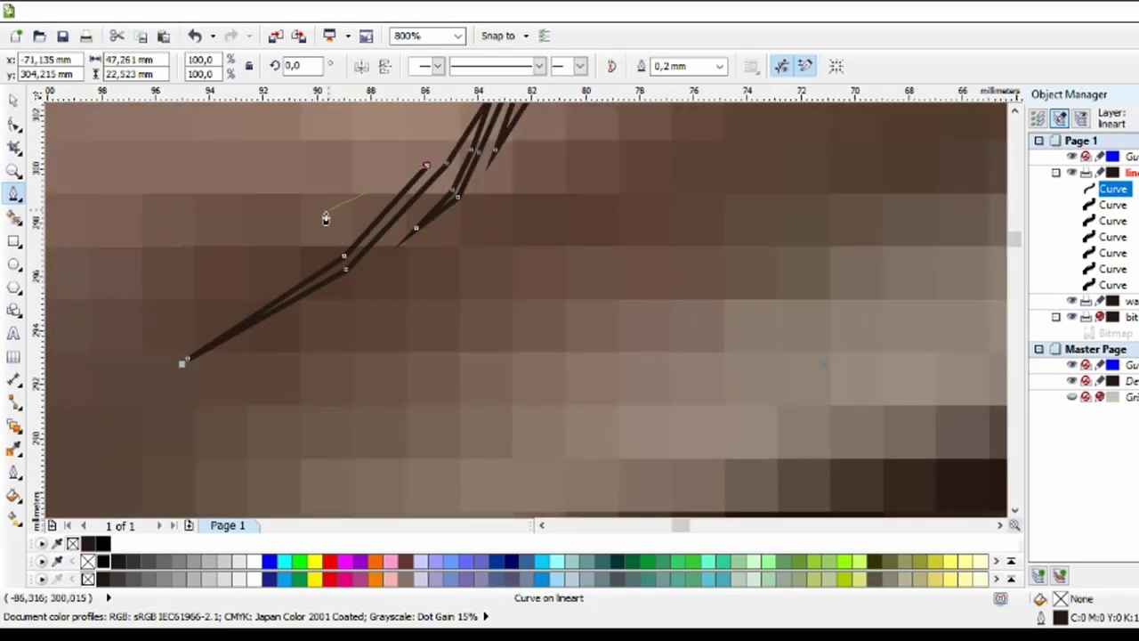
pyautogui.click(131, 436)
pyautogui.scroll(2, 178, 338)
pyautogui.scroll(-2, 122, 475)
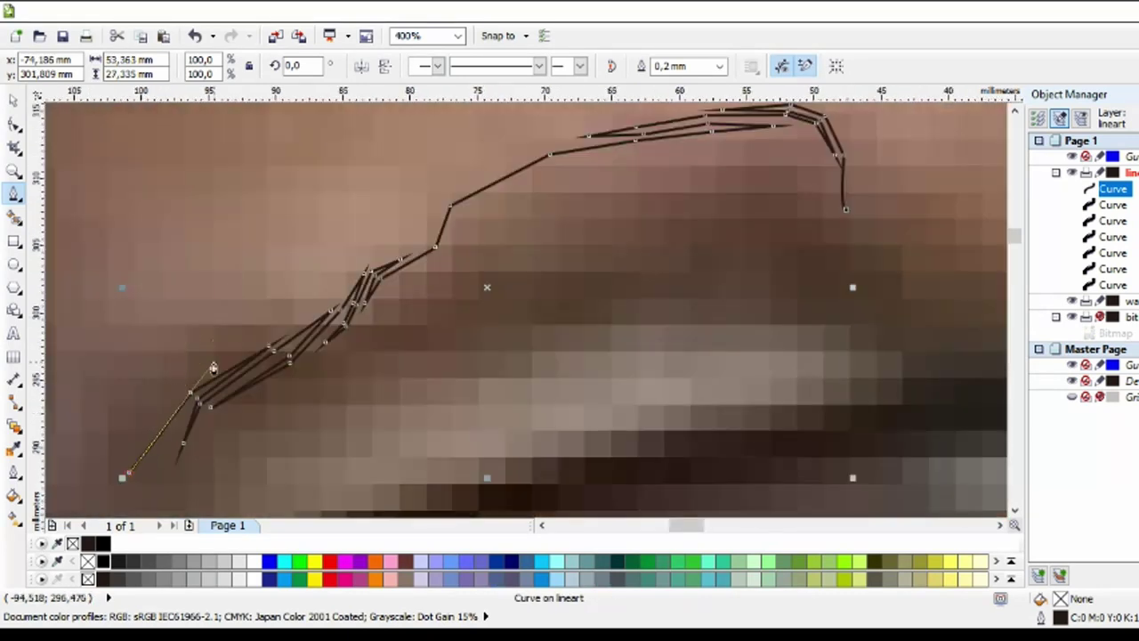
pyautogui.scroll(2, 182, 367)
pyautogui.click(216, 347)
pyautogui.click(182, 367)
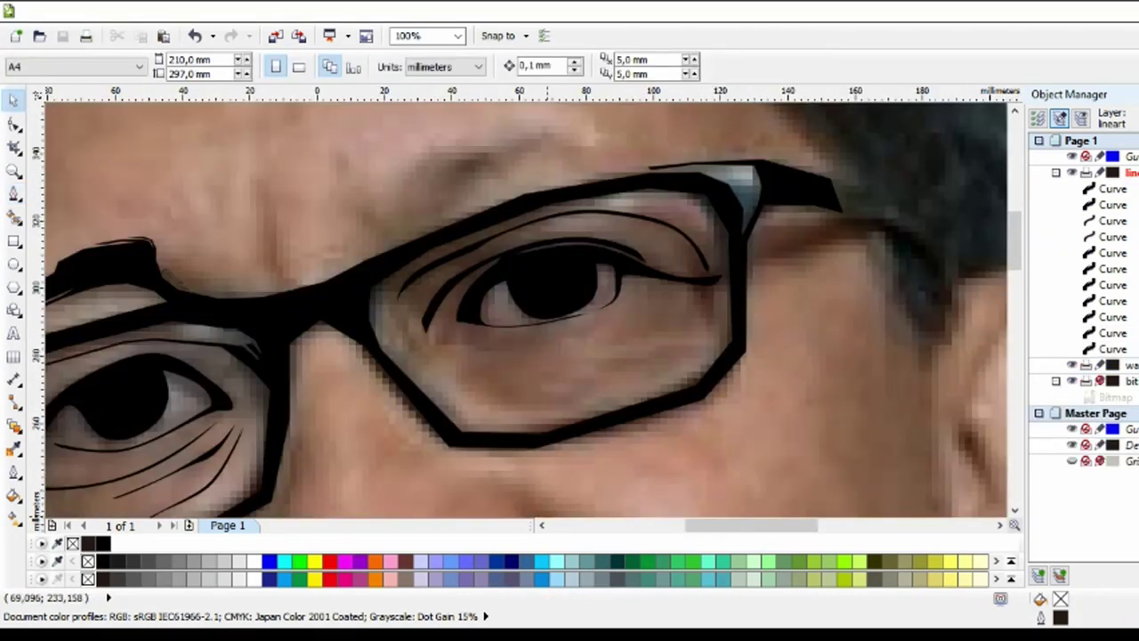
# Select the nodes of the joined glasses-and-eyebrow curve, then delete corner nodes to smooth the hair strands at the eyebrow's outer end.
pyautogui.scroll(2, 857, 183)
pyautogui.scroll(-2, 653, 485)
pyautogui.click(649, 317)
pyautogui.press('F10')
pyautogui.moveTo(241, 178); pyautogui.dragTo(864, 477)
pyautogui.scroll(2, 570, 290)
pyautogui.scroll(6, 574, 294)
pyautogui.moveTo(509, 246); pyautogui.dragTo(648, 364)
pyautogui.press('Delete')
pyautogui.moveTo(711, 289); pyautogui.dragTo(775, 275)
pyautogui.scroll(-2, 787, 369)
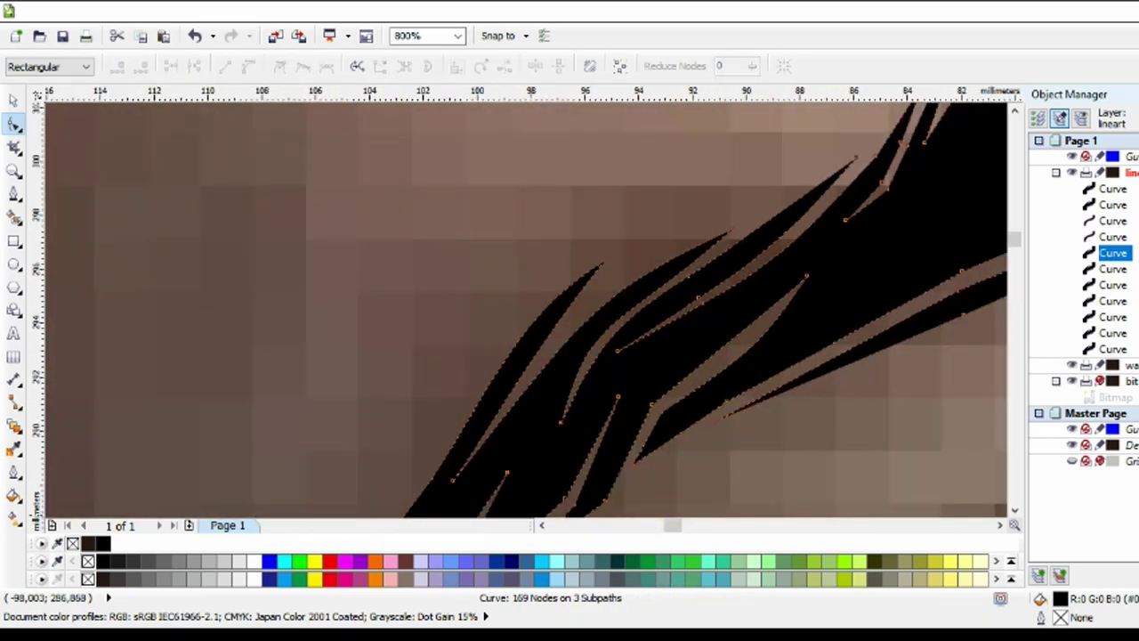
# Smooth the remaining hair tips and the stepped edge on the eyebrow's outer slope by deleting corner nodes and bending the segments.
pyautogui.scroll(2, 712, 265)
pyautogui.scroll(-2, 765, 284)
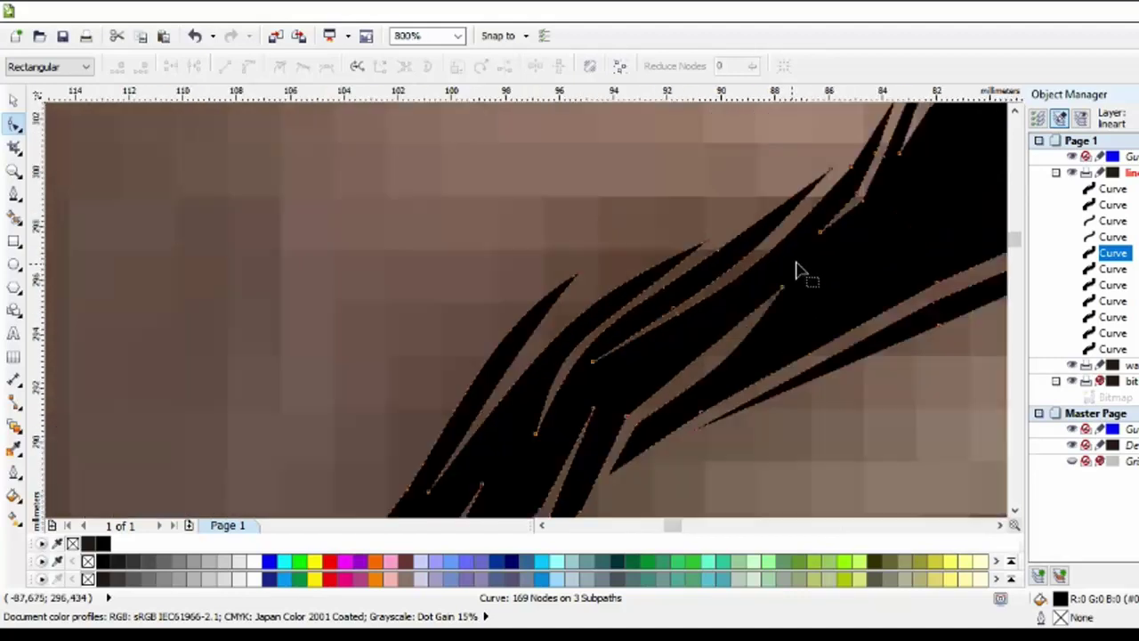
pyautogui.scroll(2, 792, 270)
pyautogui.moveTo(845, 153); pyautogui.dragTo(893, 229)
pyautogui.press('Delete')
pyautogui.scroll(-2, 763, 317)
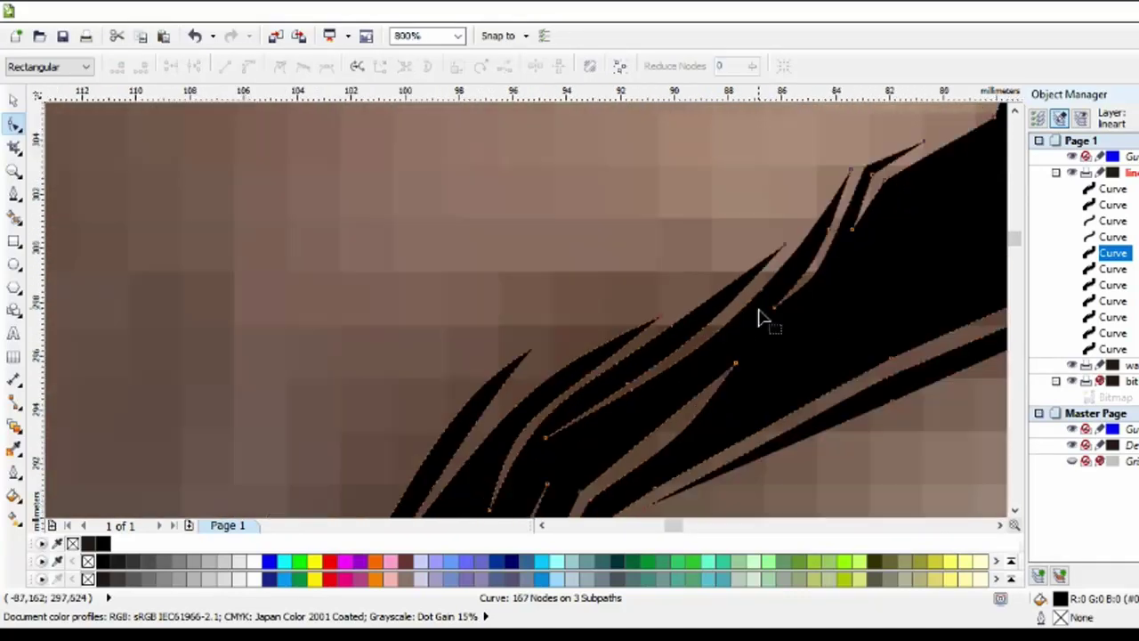
pyautogui.scroll(2, 827, 122)
pyautogui.scroll(-2, 971, 303)
pyautogui.scroll(2, 755, 331)
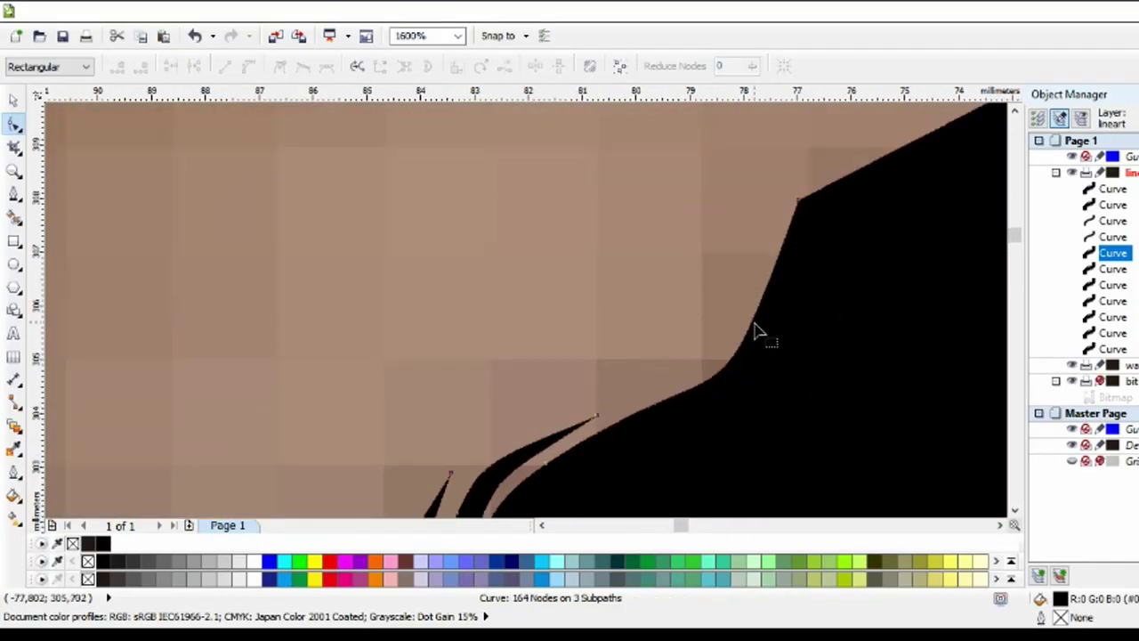
pyautogui.scroll(-2, 783, 272)
pyautogui.scroll(2, 831, 262)
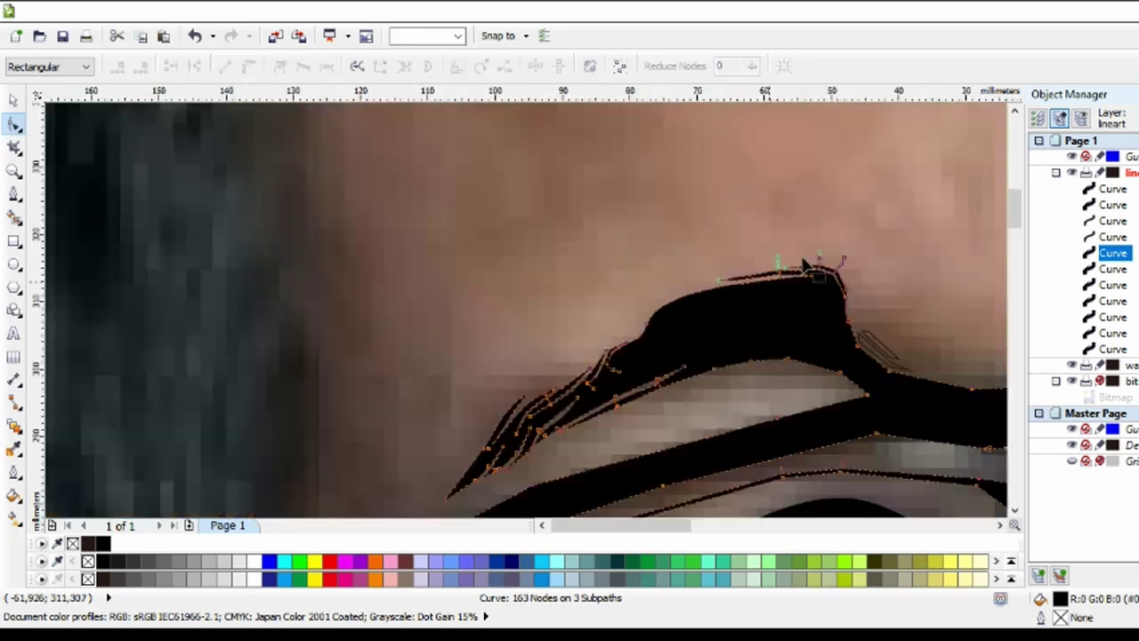
# Smooth the overlapping hair tips on the eyebrow's upper edge and round its inner corner by removing nodes.
pyautogui.scroll(-2, 590, 382)
pyautogui.moveTo(590, 382); pyautogui.dragTo(654, 374)
pyautogui.press('Delete')
pyautogui.moveTo(839, 364); pyautogui.dragTo(854, 356)
pyautogui.press('Delete')
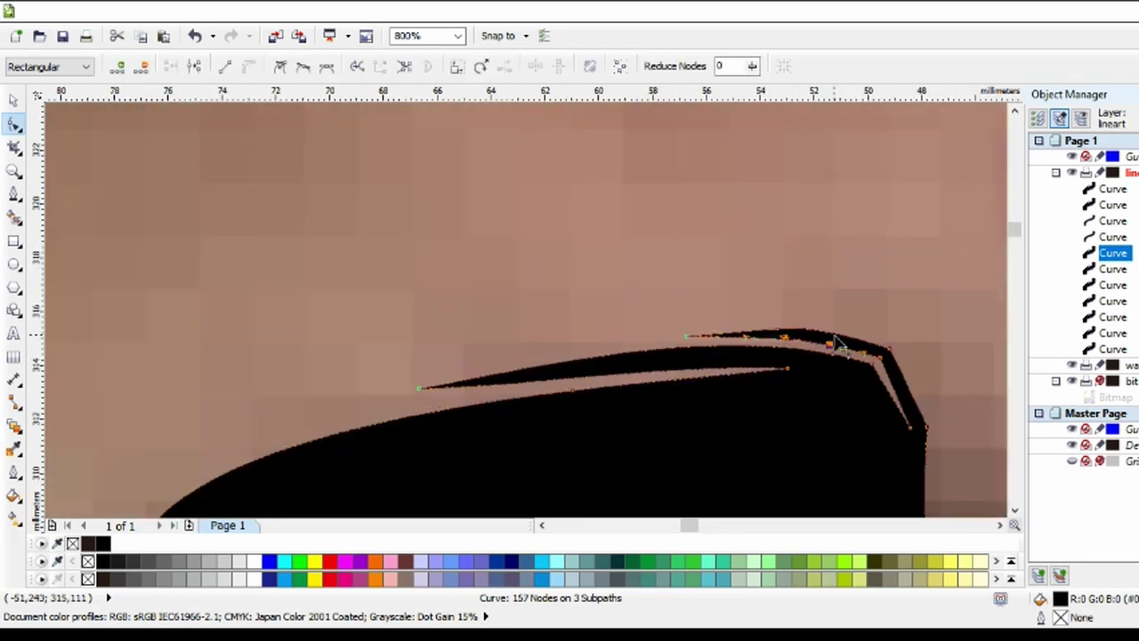
pyautogui.scroll(-2, 903, 394)
pyautogui.scroll(2, 902, 394)
pyautogui.scroll(-2, 903, 423)
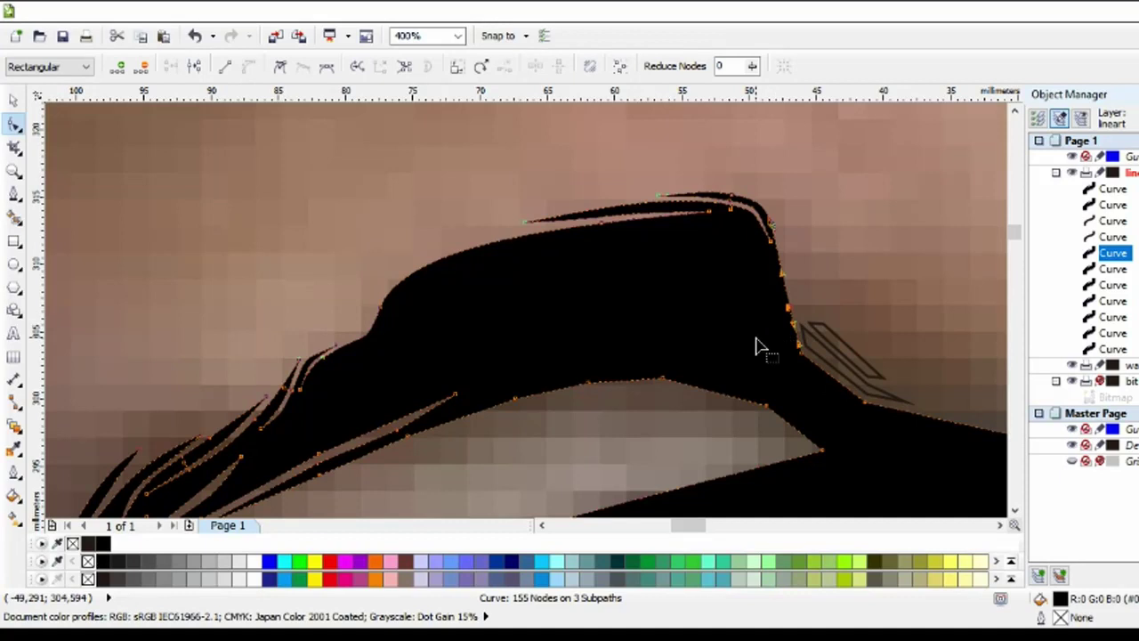
# Fill the two small hair strokes beside the eyebrow's inner end with black and bend their edges into curves.
pyautogui.click(809, 334)
pyautogui.click(850, 359)
pyautogui.click(14, 99)
pyautogui.moveTo(747, 258); pyautogui.dragTo(948, 439)
pyautogui.click(14, 125)
pyautogui.hscroll(1, 460, 285)
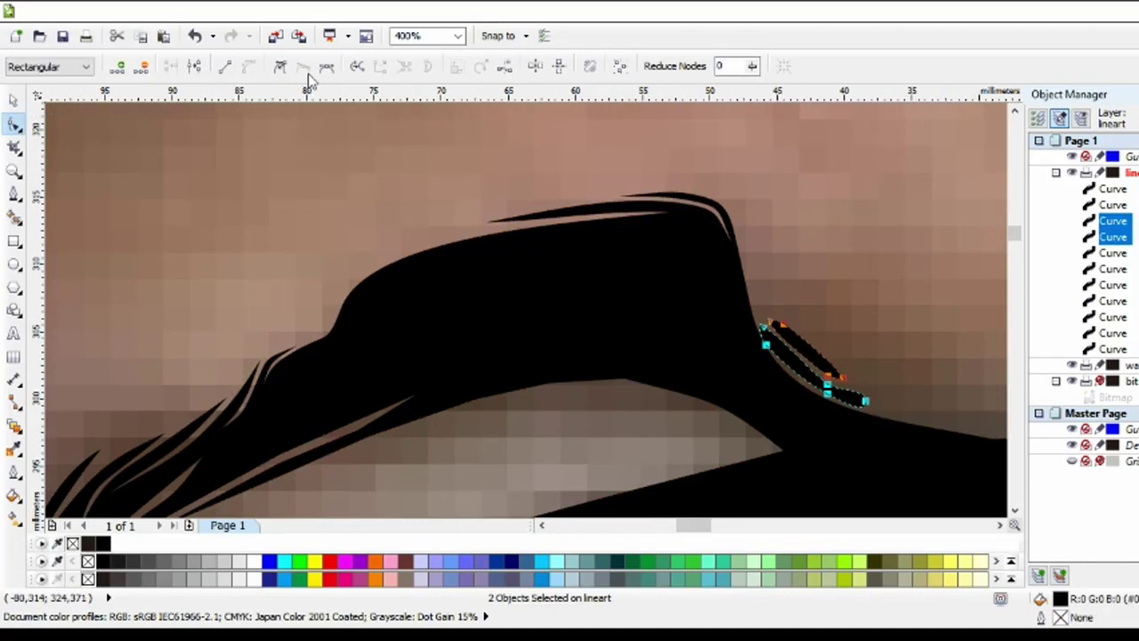
pyautogui.scroll(2, 880, 282)
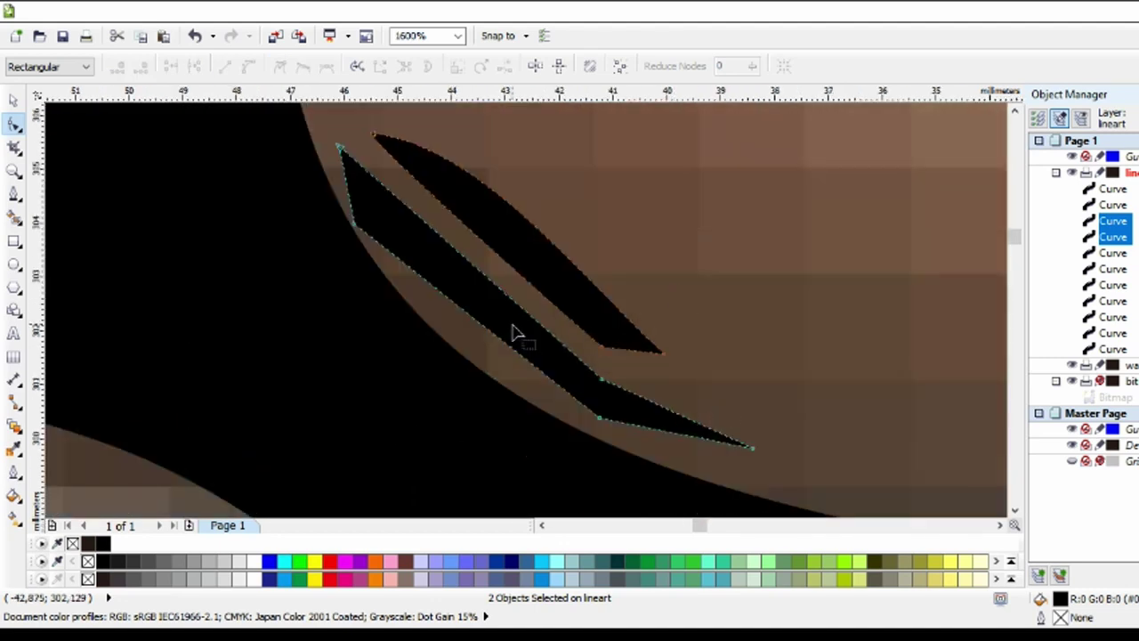
pyautogui.scroll(-3, 449, 305)
# Select the glasses curve and smooth the upper inner edge of the left-hand lens by deleting corner nodes.
pyautogui.click(547, 221)
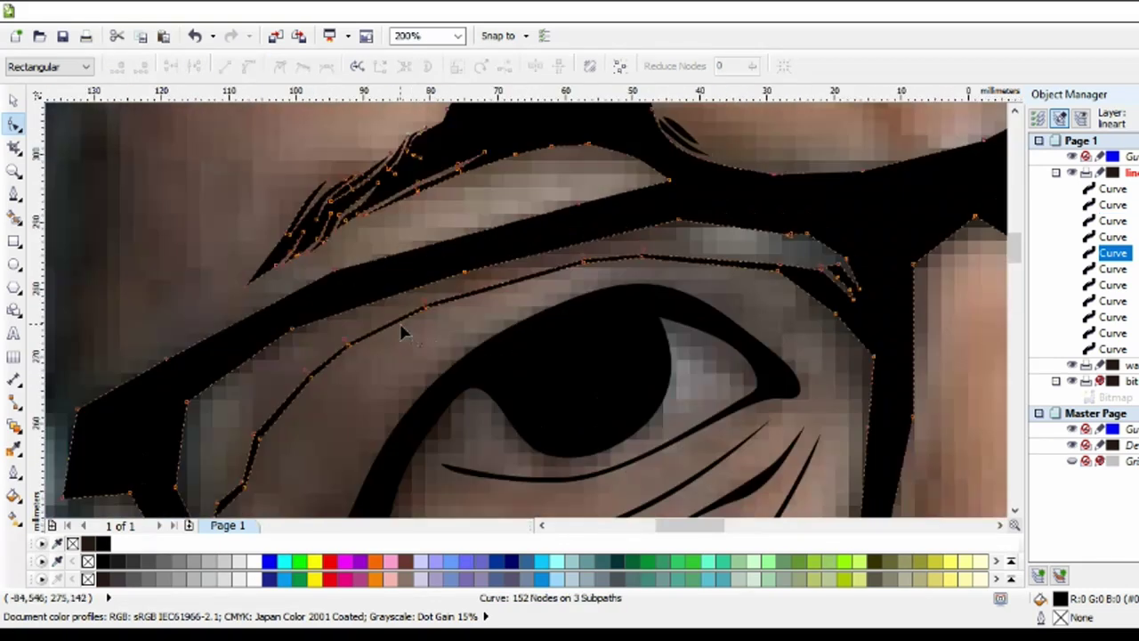
pyautogui.scroll(-2, 448, 294)
pyautogui.scroll(2, 448, 294)
pyautogui.scroll(1, 447, 294)
pyautogui.moveTo(127, 255); pyautogui.dragTo(294, 368)
pyautogui.press('Delete')
pyautogui.moveTo(368, 222); pyautogui.dragTo(440, 256)
pyautogui.press('Delete')
pyautogui.moveTo(699, 263); pyautogui.dragTo(750, 335)
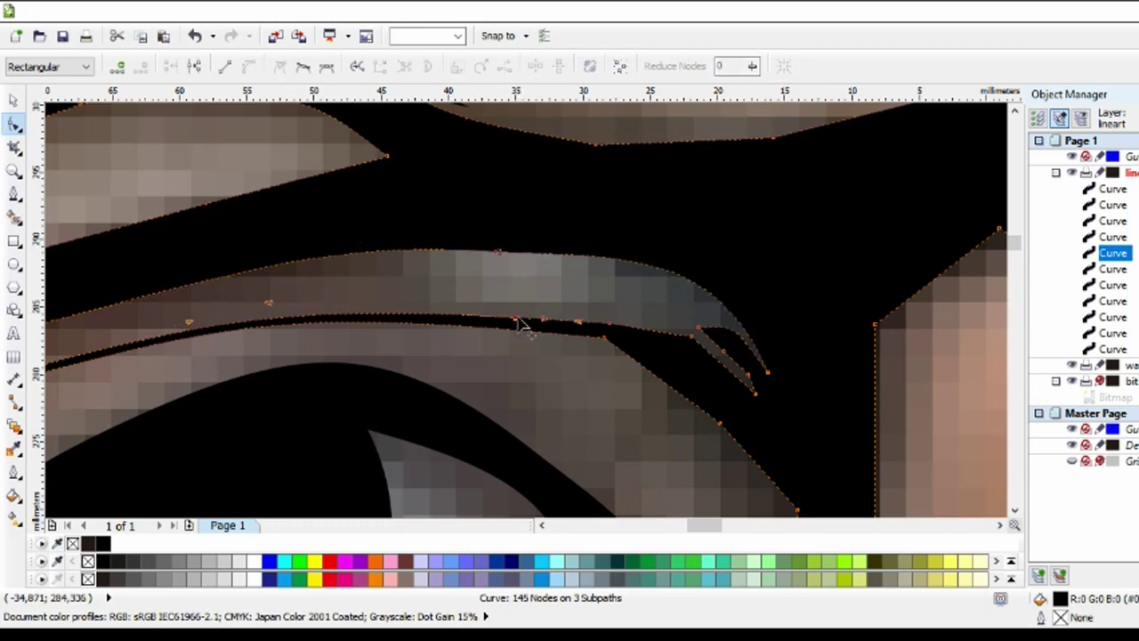
# Smooth the inner end of the left-hand eyelid crease and its split tips by deleting their corner nodes.
pyautogui.moveTo(516, 329); pyautogui.dragTo(686, 358)
pyautogui.press('Delete')
pyautogui.scroll(1, 686, 358)
pyautogui.moveTo(753, 340); pyautogui.dragTo(776, 418)
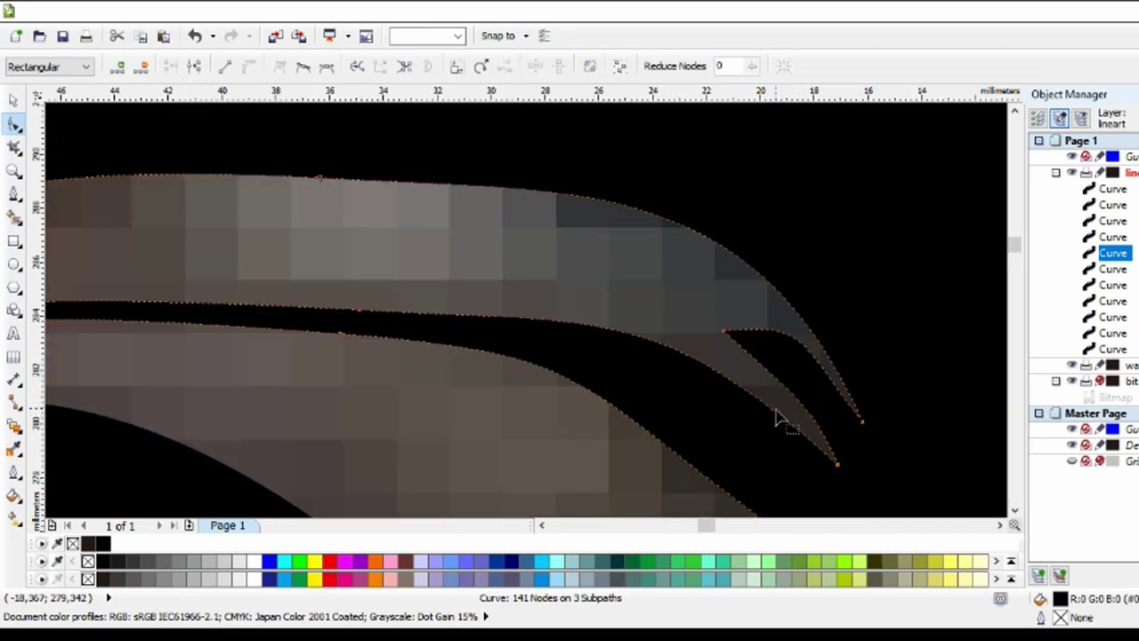
pyautogui.press('Delete')
# Round the glasses' nose bridge and the lower rim of the left-hand lens by deleting nodes and bending the segments.
pyautogui.scroll(-1, 776, 418)
pyautogui.scroll(-1, 828, 257)
pyautogui.press('Delete')
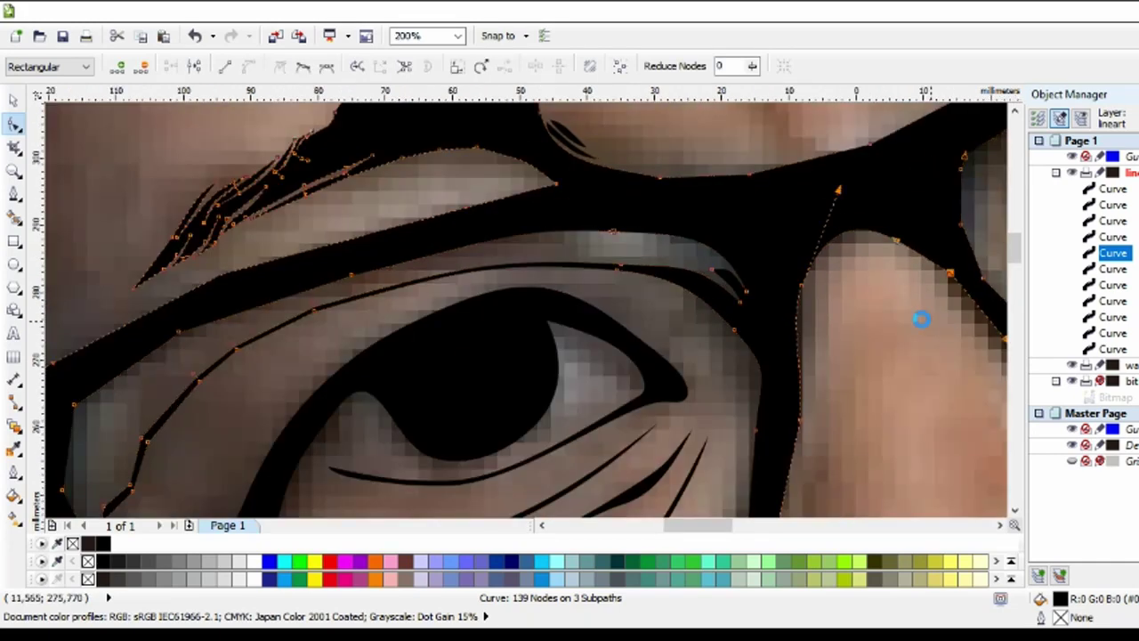
pyautogui.scroll(-3, 921, 319)
pyautogui.click(817, 320)
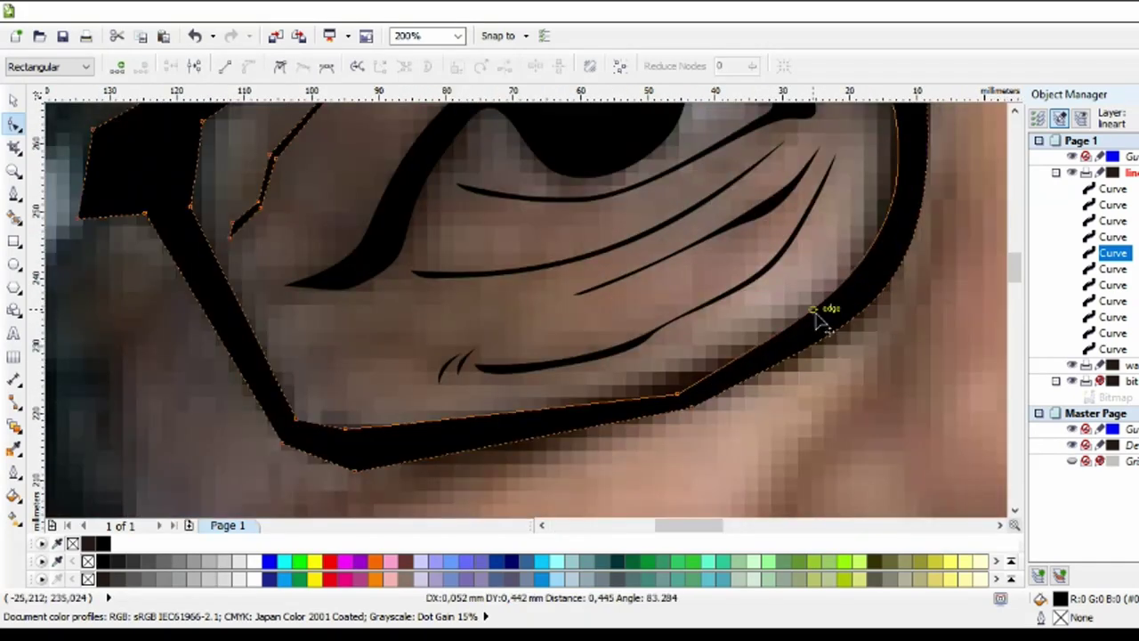
pyautogui.moveTo(204, 368); pyautogui.dragTo(252, 406)
pyautogui.press('Delete')
pyautogui.scroll(-1, 433, 462)
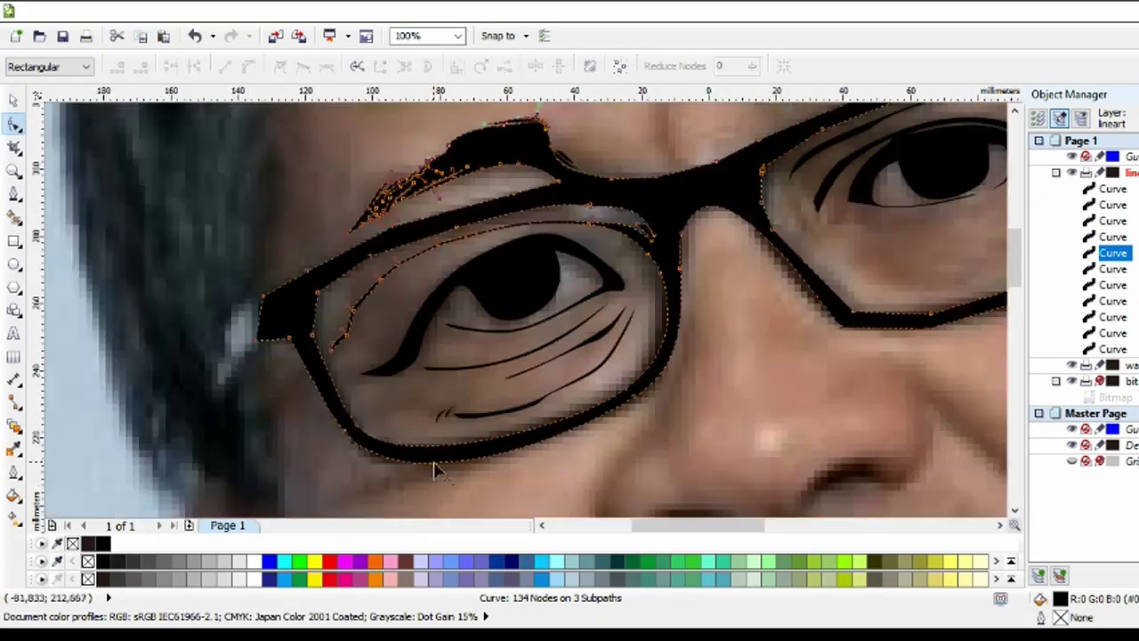
# Smooth the outer hinge corner and the outer upper rim of the left-hand lens by deleting corner nodes.
pyautogui.scroll(1, 288, 326)
pyautogui.moveTo(287, 325); pyautogui.dragTo(339, 332)
pyautogui.press('Delete')
pyautogui.scroll(-1, 339, 333)
pyautogui.scroll(1, 439, 230)
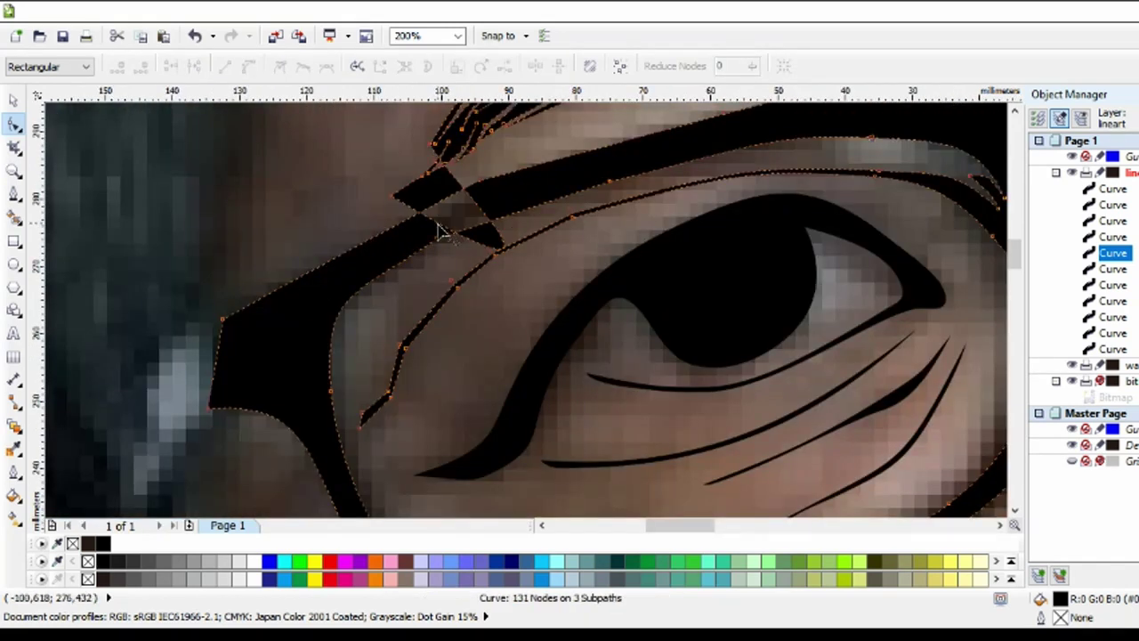
pyautogui.scroll(1, 438, 230)
pyautogui.scroll(-1, 508, 300)
pyautogui.scroll(1, 508, 300)
# Smooth the long eyelid crease inside the left-hand lens down to its outer end by deleting corner nodes.
pyautogui.moveTo(502, 280); pyautogui.dragTo(543, 307)
pyautogui.press('Delete')
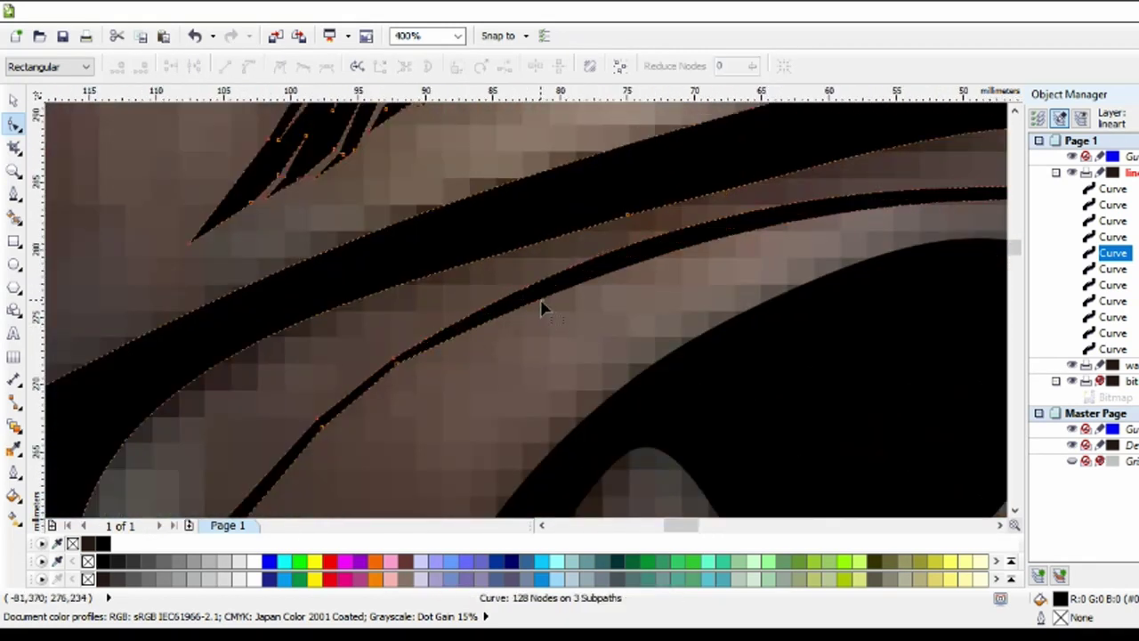
pyautogui.scroll(-1, 347, 323)
pyautogui.scroll(1, 317, 419)
pyautogui.moveTo(318, 419)
pyautogui.mouseDown()
pyautogui.moveTo(330, 374)
pyautogui.moveTo(297, 323)
pyautogui.mouseUp()
pyautogui.press('Delete')
pyautogui.scroll(-1, 330, 374)
pyautogui.scroll(1, 356, 365)
pyautogui.press('Delete')
pyautogui.scroll(-1, 297, 323)
pyautogui.scroll(1, 478, 371)
pyautogui.scroll(-1, 762, 275)
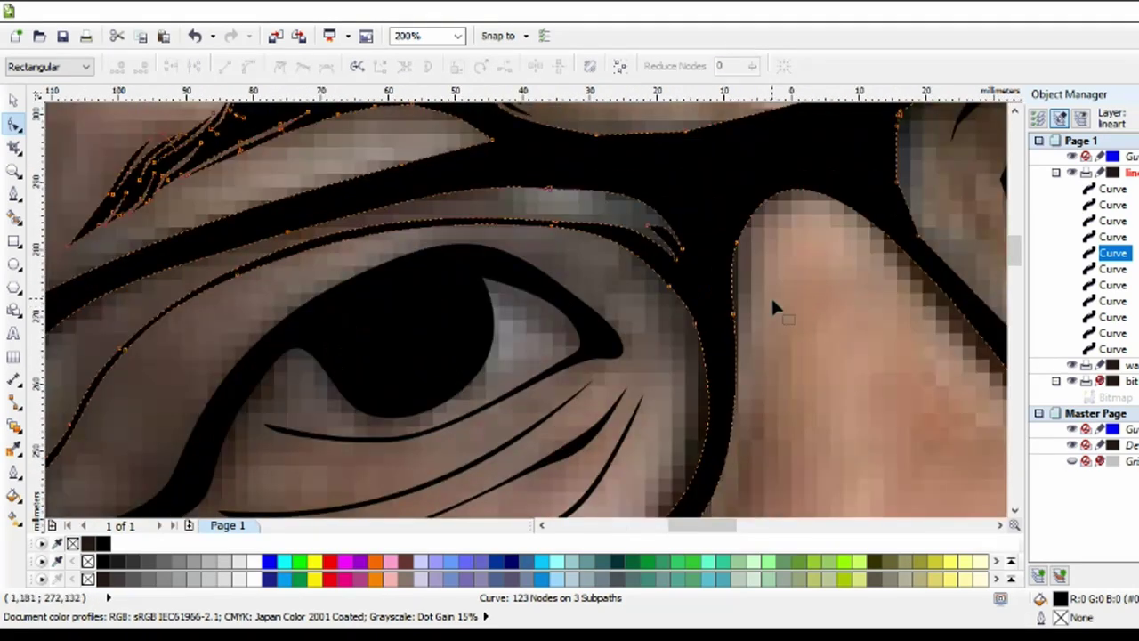
# Smooth the inner edge of the right-hand lens beside the nose bridge by deleting a corner node.
pyautogui.scroll(1, 773, 307)
pyautogui.moveTo(889, 303); pyautogui.dragTo(832, 272)
pyautogui.press('Delete')
pyautogui.scroll(-1, 831, 261)
pyautogui.scroll(1, 831, 261)
# Round the lower corners of the right-hand lens rim by deleting nodes and bending the segments.
pyautogui.scroll(-5, 832, 261)
pyautogui.scroll(2, 810, 272)
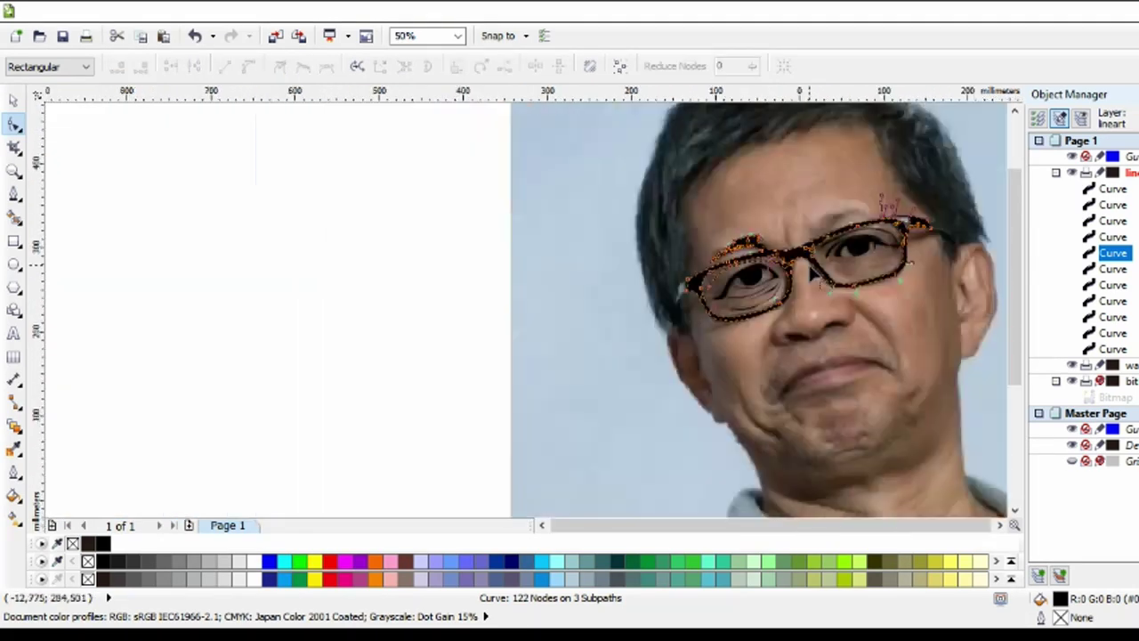
pyautogui.scroll(2, 811, 272)
pyautogui.moveTo(641, 310); pyautogui.dragTo(722, 389)
pyautogui.press('Delete')
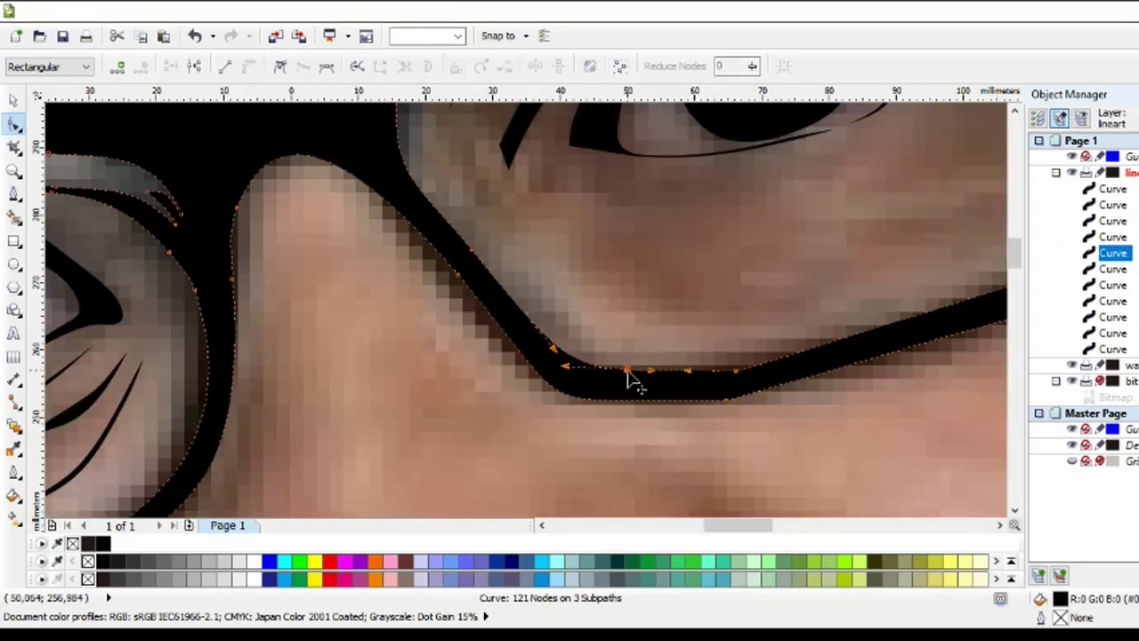
pyautogui.scroll(-1, 629, 378)
pyautogui.press('Delete')
pyautogui.scroll(-2, 842, 389)
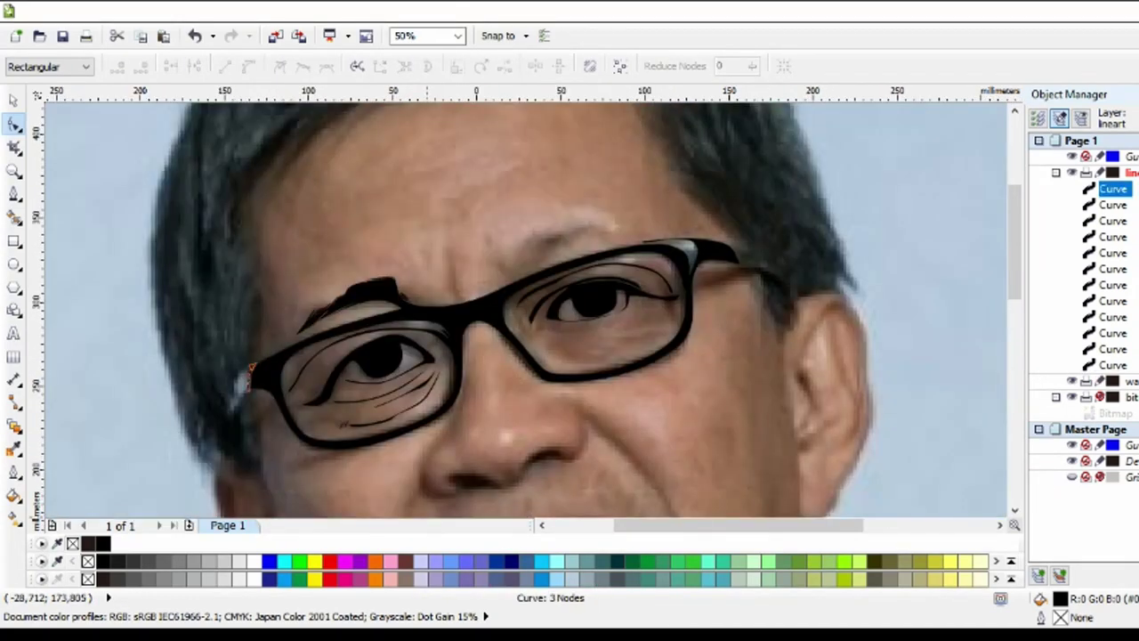
# Select the right-hand eye's outline and smooth its upper lid stroke, removing the extra node at the inner tip.
pyautogui.click(540, 316)
pyautogui.scroll(1, 534, 312)
pyautogui.press('Delete')
pyautogui.scroll(2, 525, 276)
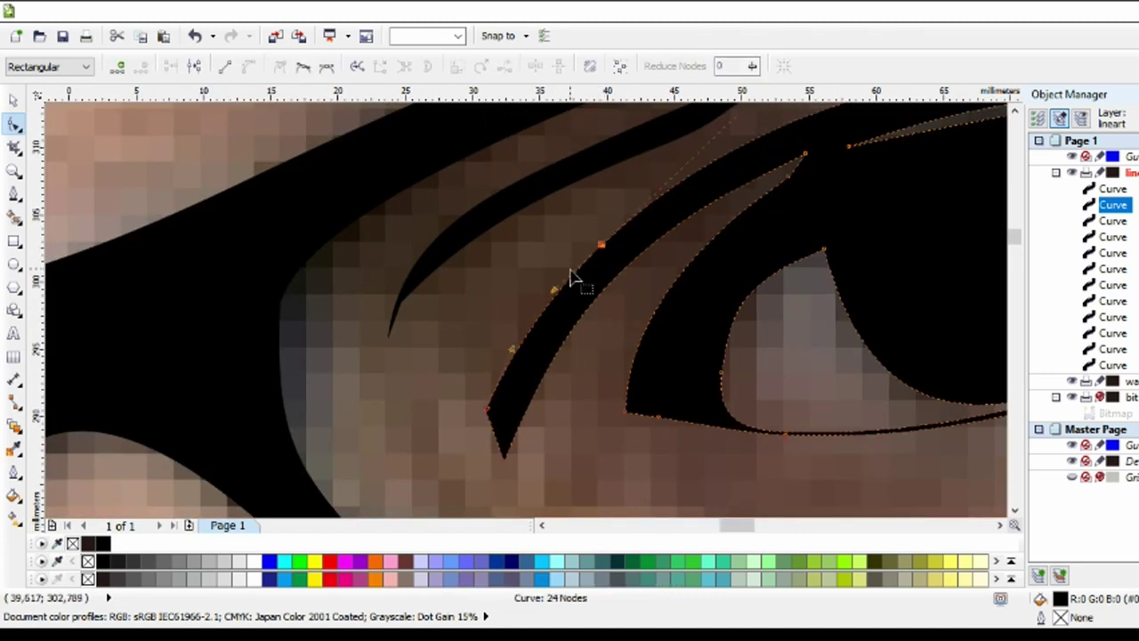
pyautogui.scroll(1, 658, 405)
pyautogui.doubleClick(691, 448)
pyautogui.scroll(-2, 648, 389)
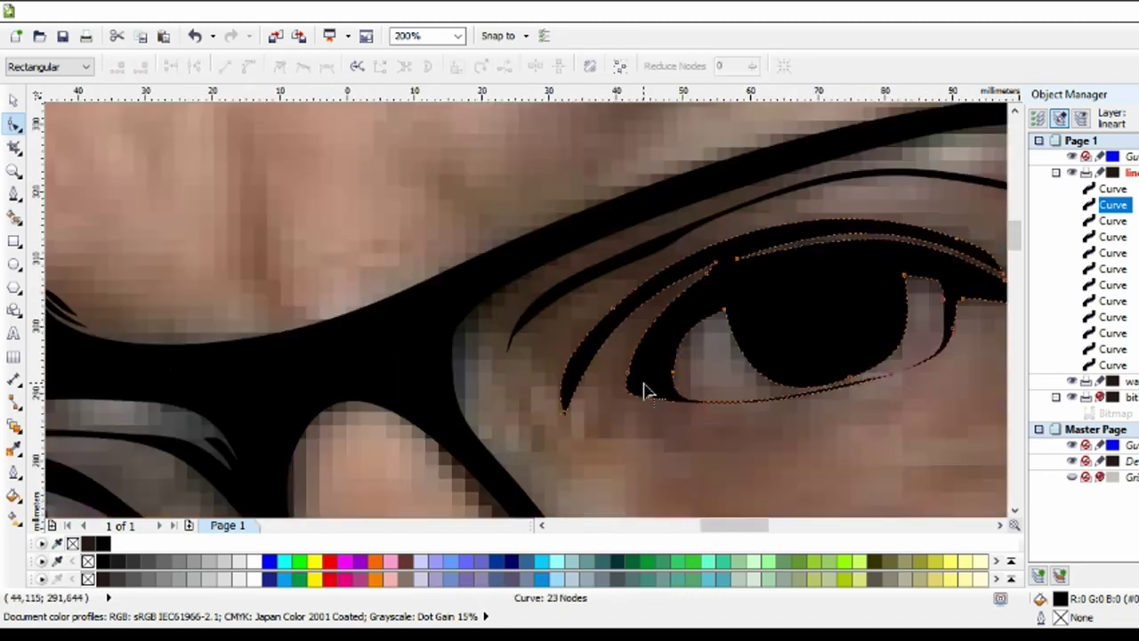
pyautogui.scroll(3, 605, 424)
pyautogui.scroll(-2, 507, 420)
pyautogui.scroll(-3, 813, 420)
pyautogui.scroll(-2, 762, 355)
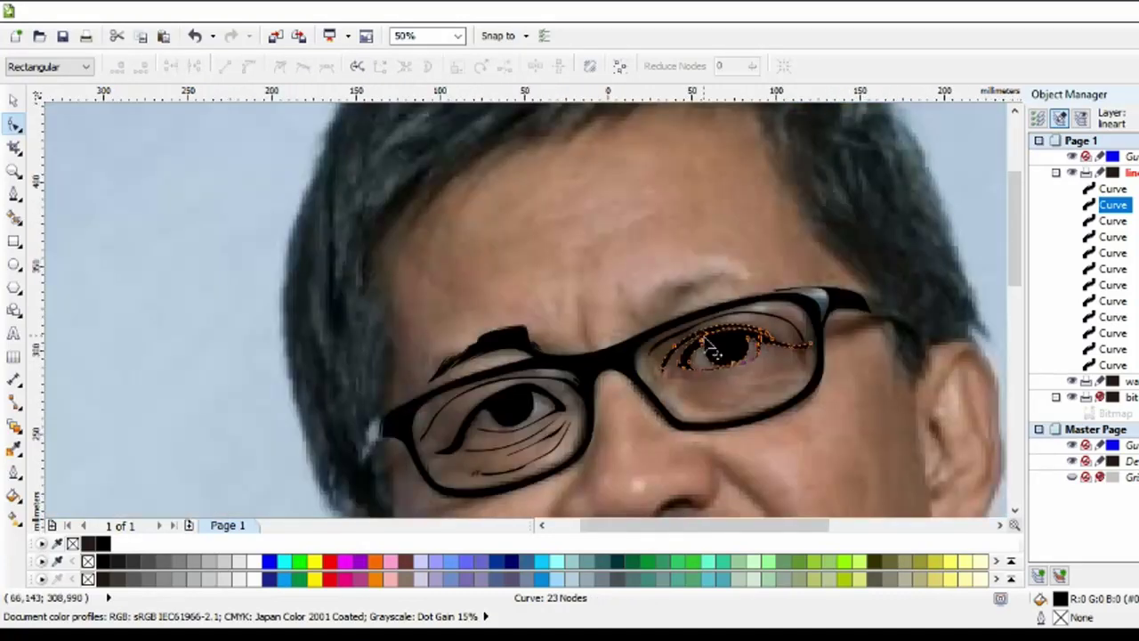
# Start the right-hand eyebrow outline with the Pen tool, tracing short pointed hair tips at its inner end.
pyautogui.scroll(1, 568, 307)
pyautogui.click(14, 194)
pyautogui.scroll(1, 718, 310)
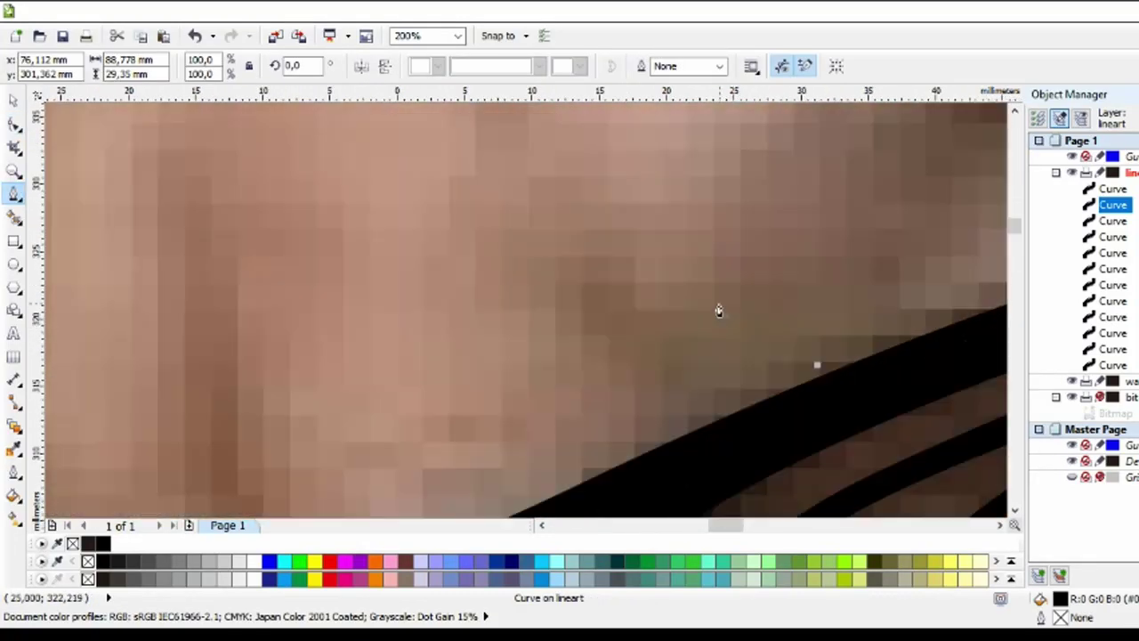
pyautogui.click(569, 330)
pyautogui.scroll(2, 569, 330)
pyautogui.click(526, 214)
pyautogui.click(566, 292)
pyautogui.click(605, 342)
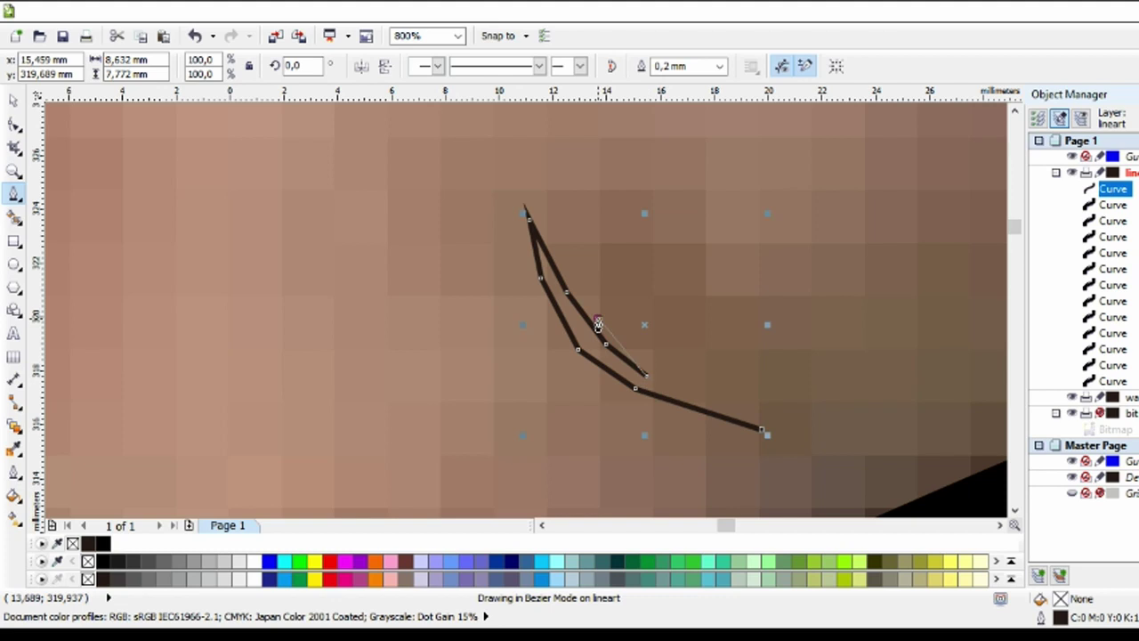
pyautogui.scroll(-2, 602, 304)
pyautogui.scroll(2, 622, 284)
pyautogui.click(540, 283)
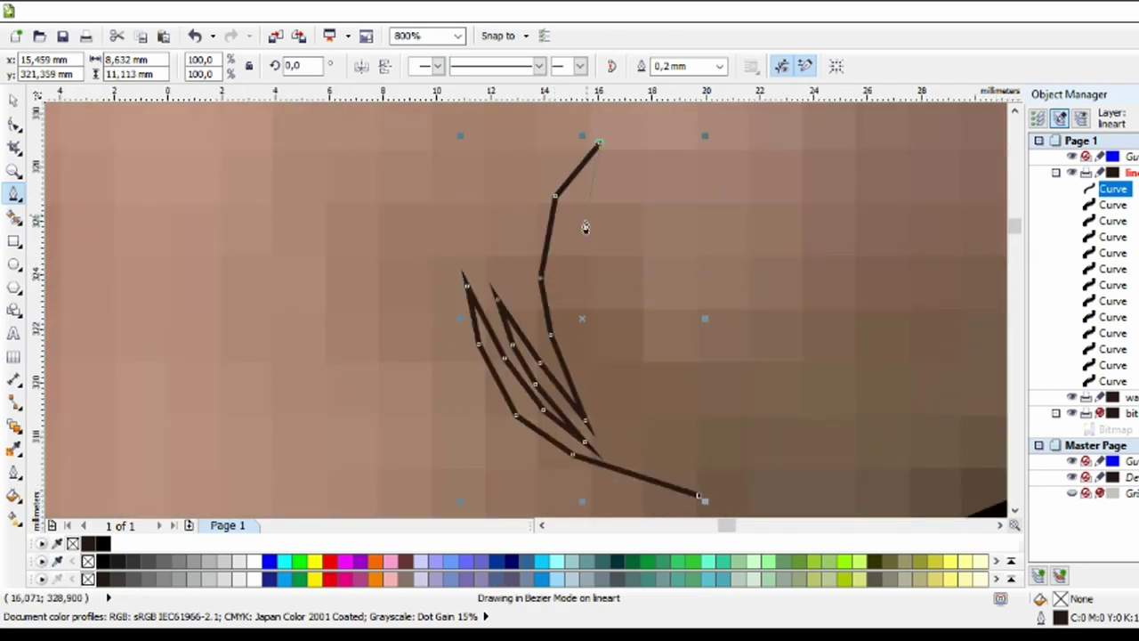
# Continue the right-hand eyebrow outline with a long pointed hair tip rising along the inner part of its upper edge.
pyautogui.scroll(-2, 657, 357)
pyautogui.click(755, 235)
pyautogui.click(852, 172)
pyautogui.scroll(-1, 852, 172)
pyautogui.scroll(2, 783, 374)
pyautogui.click(792, 354)
pyautogui.click(771, 394)
pyautogui.click(653, 481)
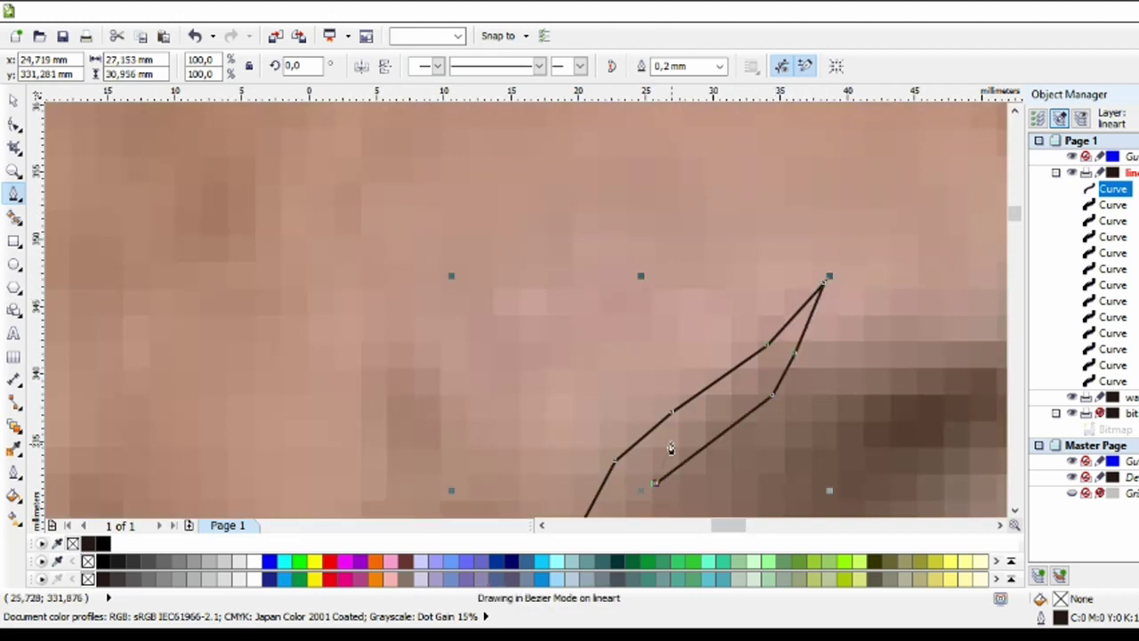
# Trace a second rising hair tip beside the first and carry the outline into flat hair tips along the upper edge.
pyautogui.scroll(-1, 653, 481)
pyautogui.scroll(1, 647, 432)
pyautogui.click(646, 431)
pyautogui.scroll(-1, 815, 283)
pyautogui.scroll(1, 826, 293)
pyautogui.click(734, 290)
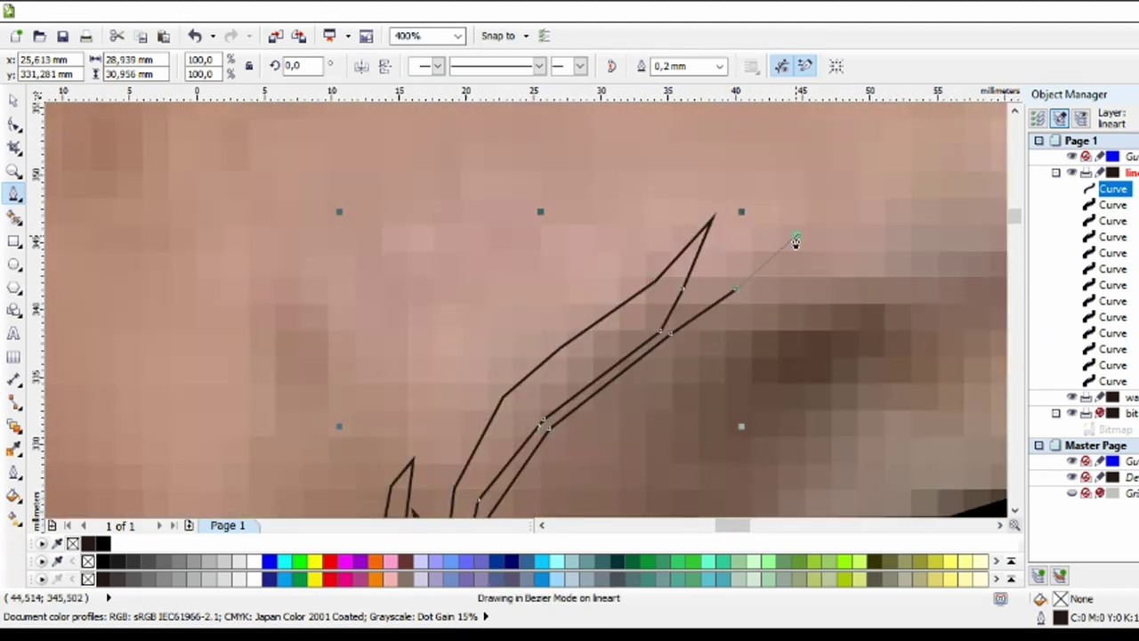
pyautogui.scroll(-1, 777, 318)
pyautogui.scroll(1, 750, 353)
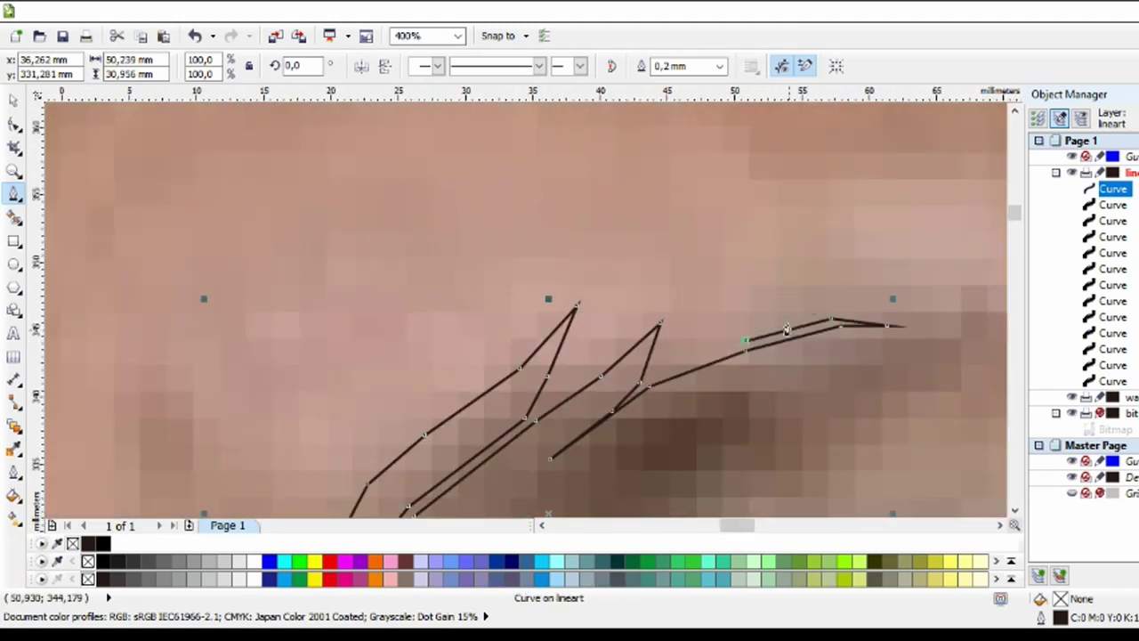
# Continue the right-hand eyebrow's upper edge through another flat hair tip and run it out to the pointed outer end.
pyautogui.scroll(-2, 874, 311)
pyautogui.scroll(3, 694, 325)
pyautogui.scroll(-2, 783, 290)
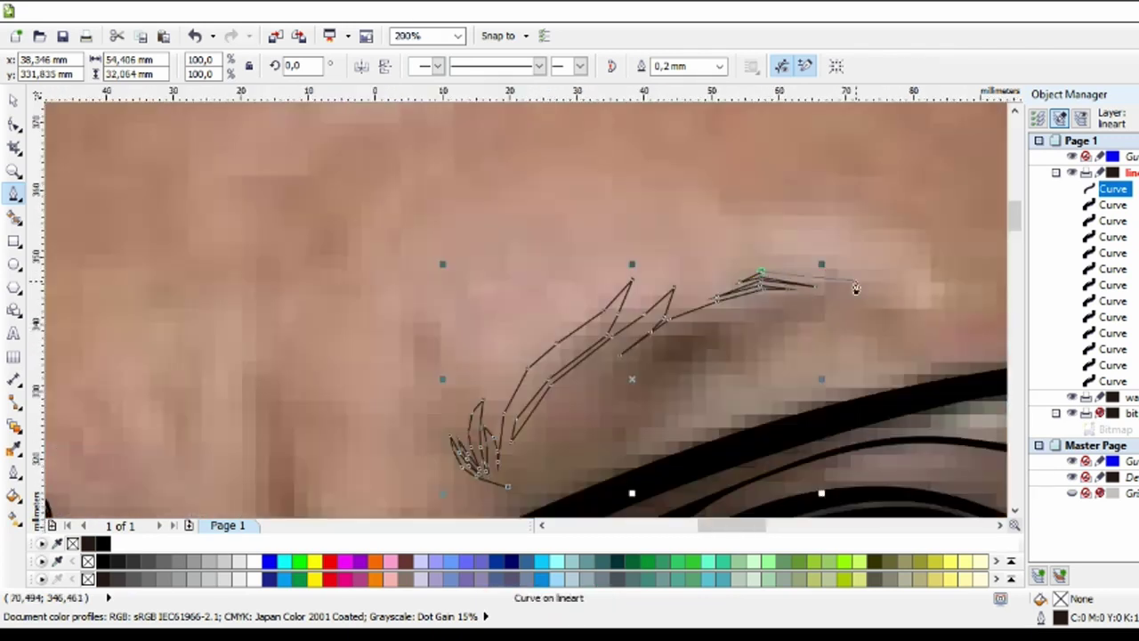
pyautogui.scroll(1, 783, 290)
pyautogui.click(836, 279)
# Turn the eyebrow outline back along the lower edge, tracing short inward-pointing hair tips near the outer end.
pyautogui.click(775, 327)
pyautogui.click(696, 325)
pyautogui.scroll(1, 697, 326)
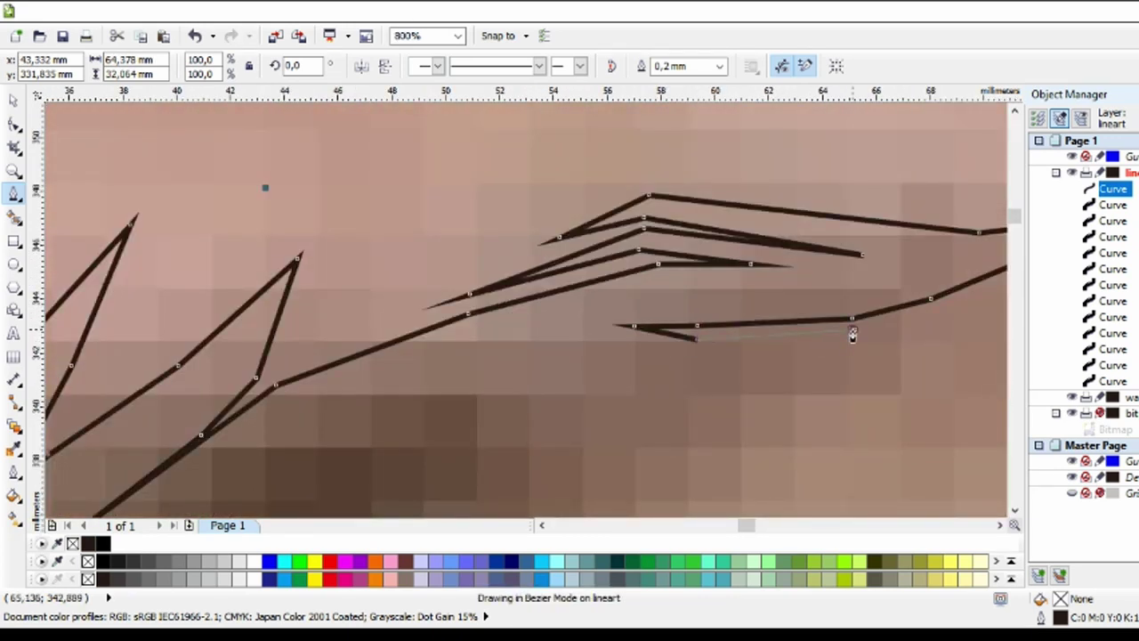
pyautogui.scroll(-1, 735, 338)
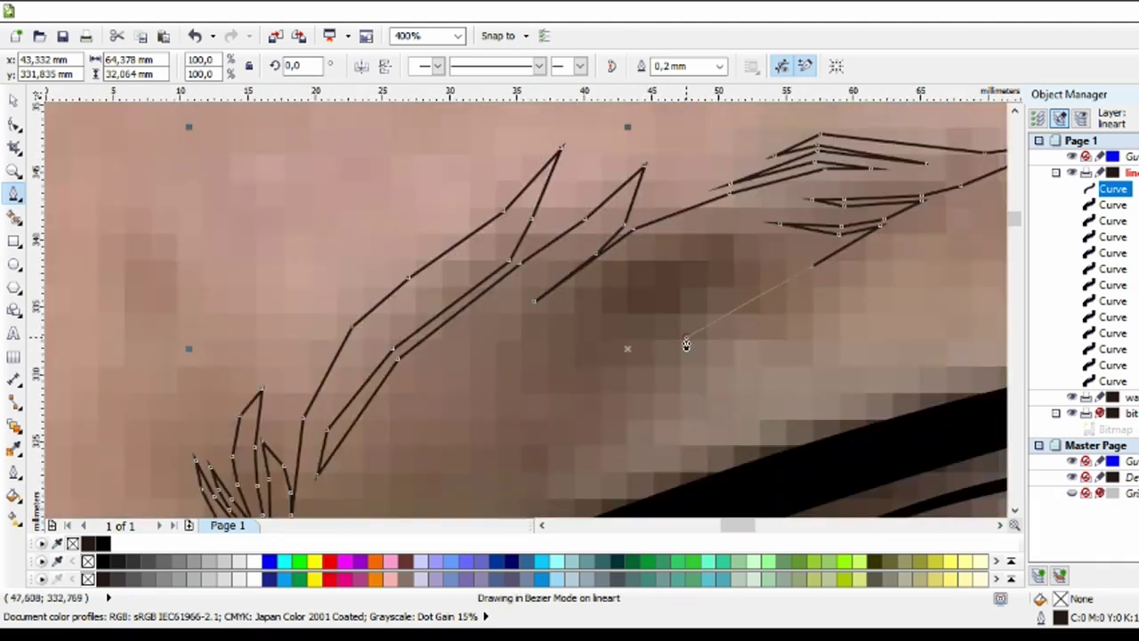
# Trace the eyebrow's lower edge inward with one rising hair tip and close the outline at the inner end.
pyautogui.scroll(-1, 686, 343)
pyautogui.scroll(1, 554, 363)
pyautogui.click(625, 274)
pyautogui.scroll(-1, 579, 365)
pyautogui.scroll(1, 508, 407)
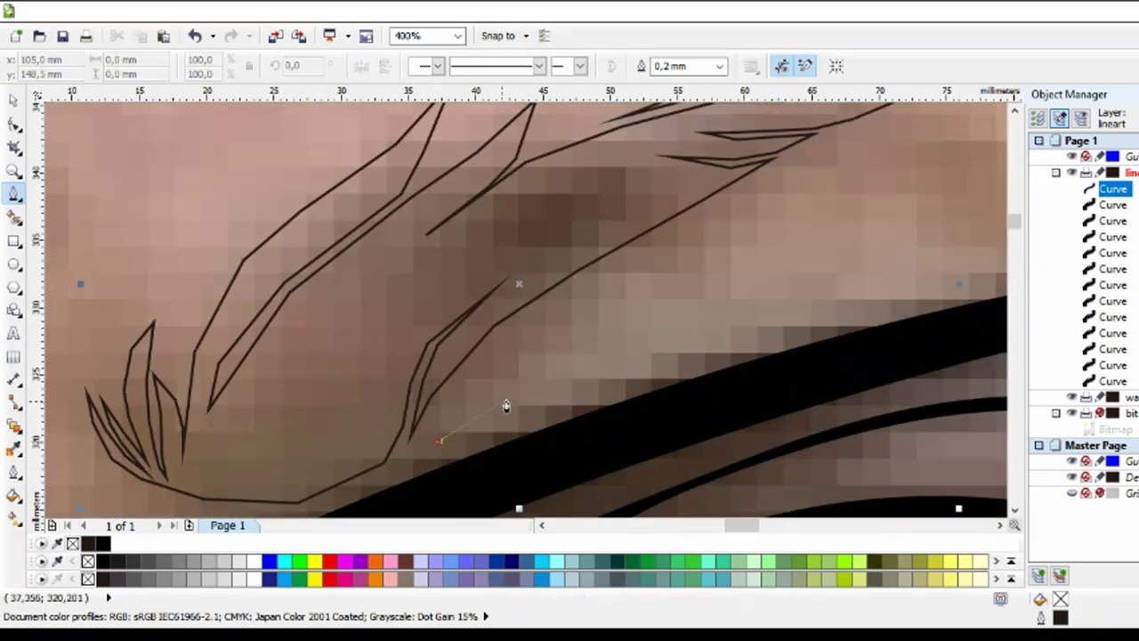
# Trace a long narrow sliver between the right-hand eyebrow and the upper rim of the glasses.
pyautogui.click(601, 366)
pyautogui.click(775, 314)
pyautogui.click(901, 286)
pyautogui.click(978, 288)
pyautogui.click(576, 412)
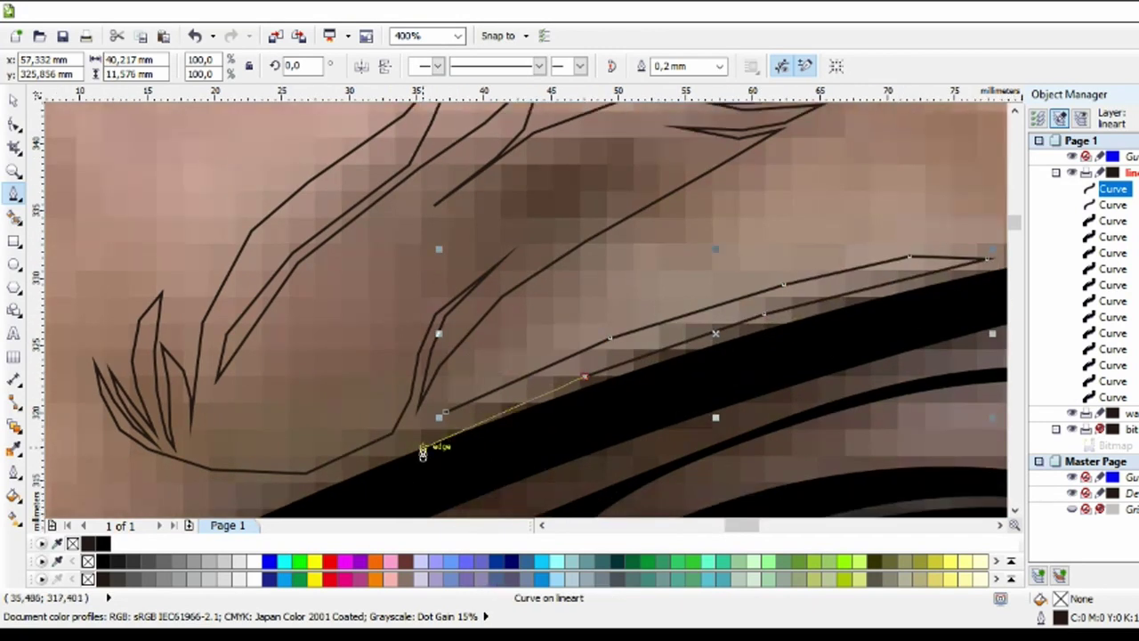
pyautogui.click(436, 439)
# Trace a thin hair strand running parallel to the right-hand eyebrow's lower edge.
pyautogui.scroll(-2, 436, 439)
pyautogui.scroll(2, 381, 363)
pyautogui.click(377, 360)
pyautogui.click(493, 290)
pyautogui.click(619, 221)
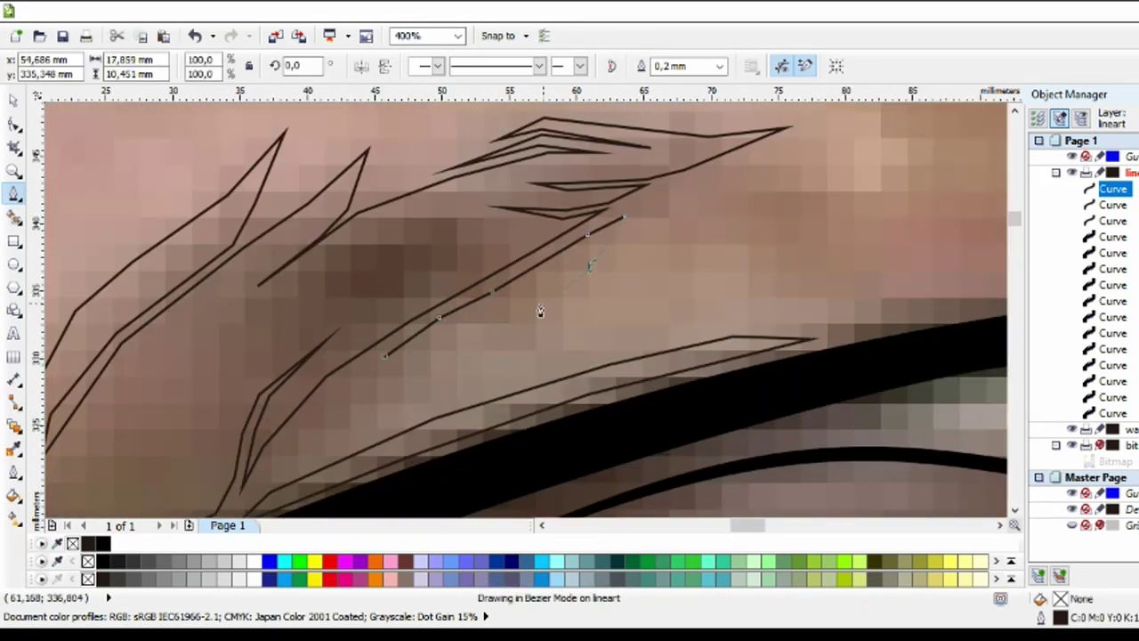
pyautogui.scroll(1, 513, 336)
# Combine the right-hand eyebrow outlines into one curve and fill it black without an outline.
pyautogui.scroll(-3, 533, 303)
pyautogui.press('space')
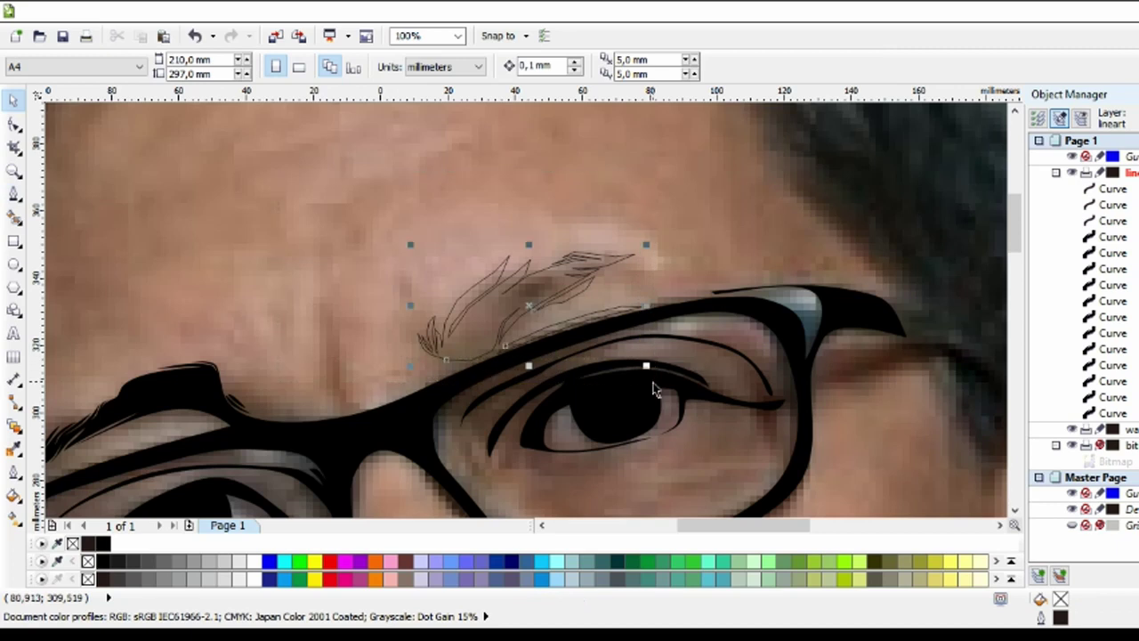
pyautogui.click(104, 543)
# Convert the right-hand eyebrow's segments to smooth curves and delete the extra nodes on its inner hair tips.
pyautogui.press('F10')
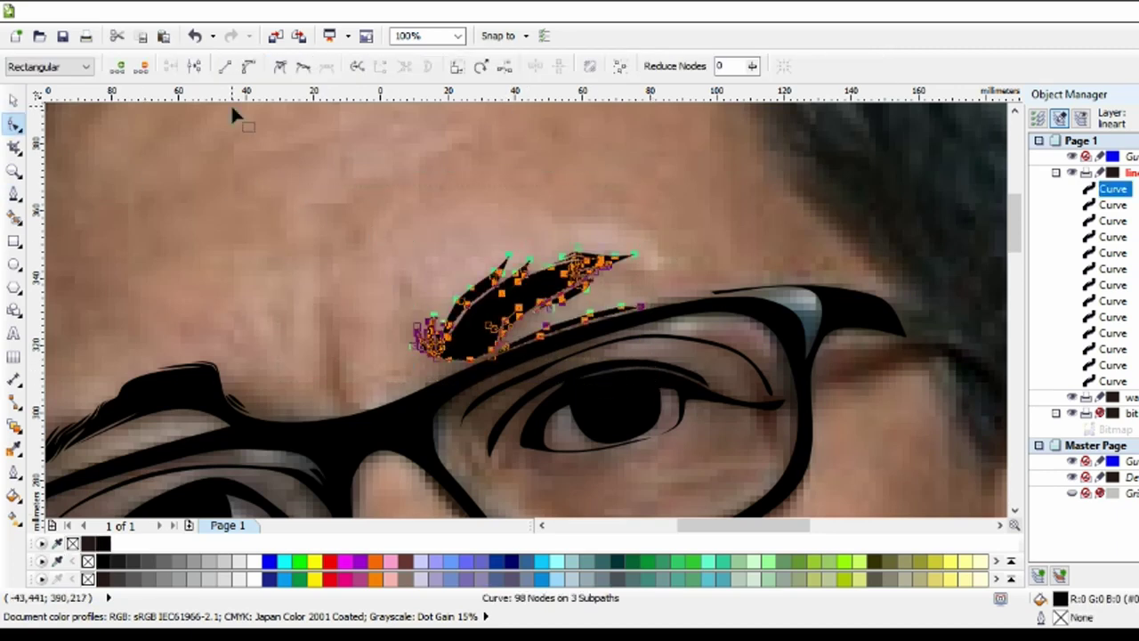
pyautogui.scroll(4, 564, 326)
pyautogui.press('Delete')
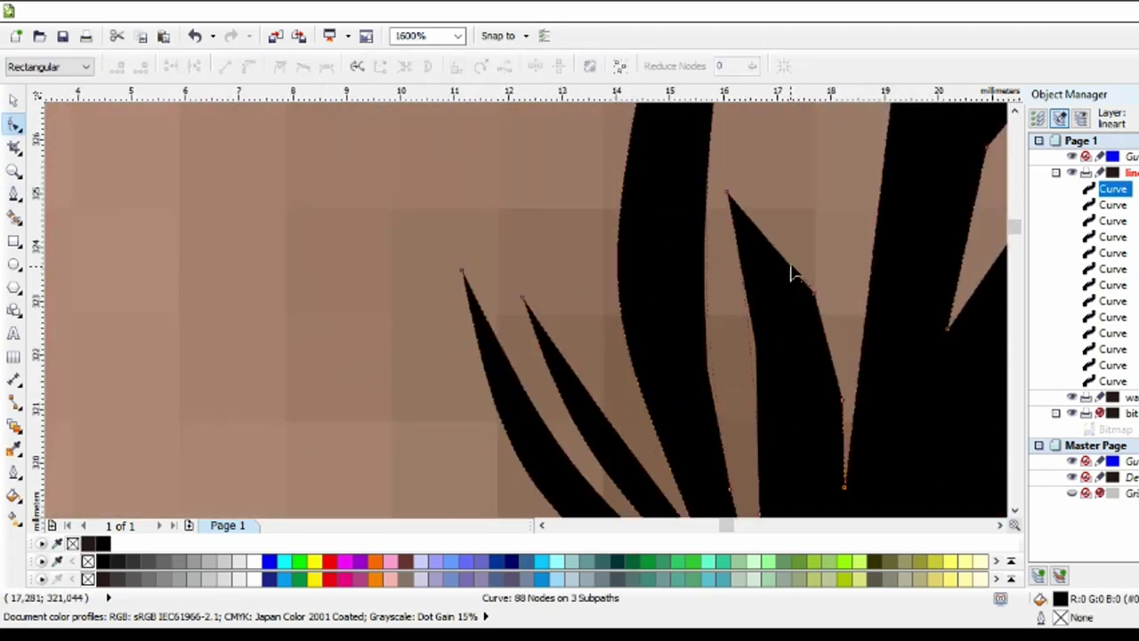
pyautogui.scroll(-2, 733, 342)
pyautogui.scroll(-2, 771, 310)
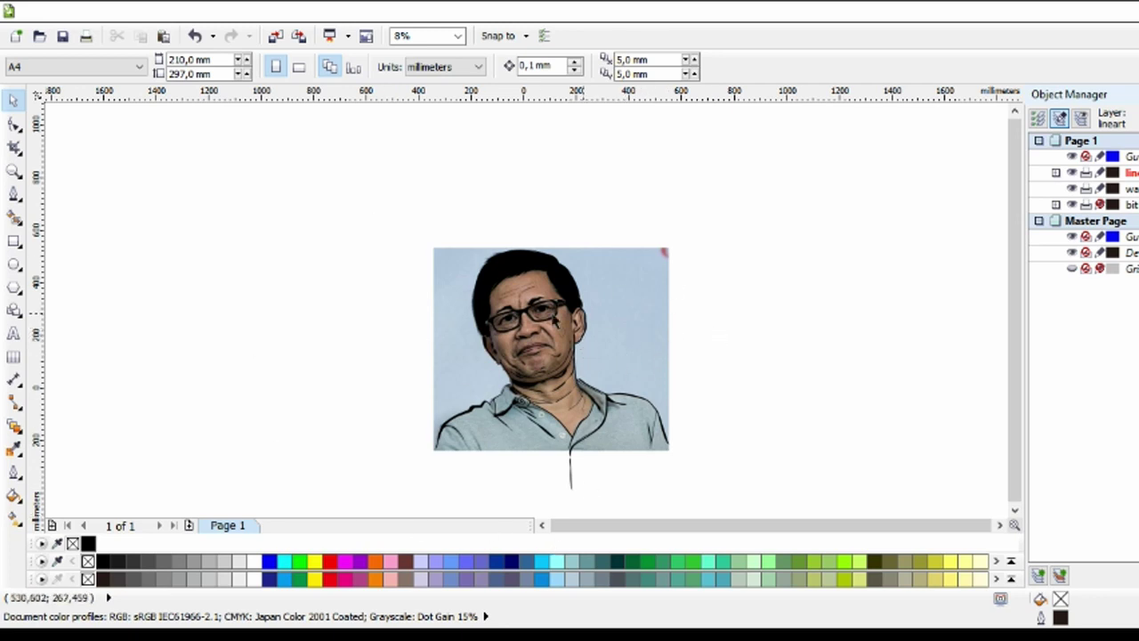
# Hide the bitmap layer to examine the complete line art on its own, and show the photo again.
pyautogui.scroll(3, 554, 321)
pyautogui.scroll(-2, 561, 297)
pyautogui.click(1071, 204)
pyautogui.scroll(-1, 639, 242)
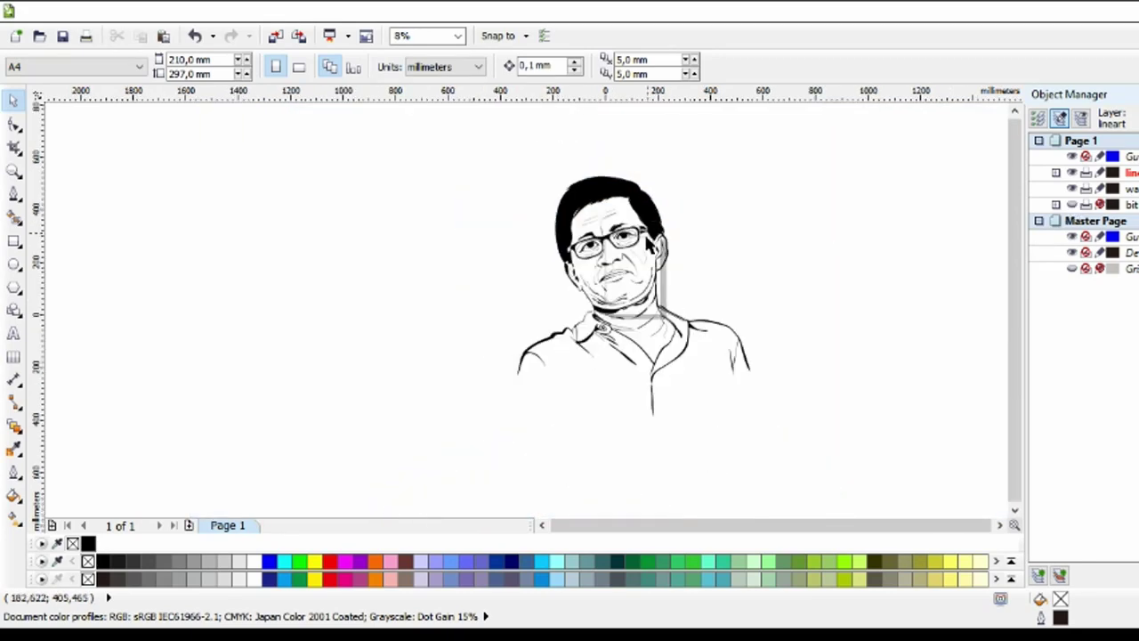
pyautogui.scroll(3, 639, 241)
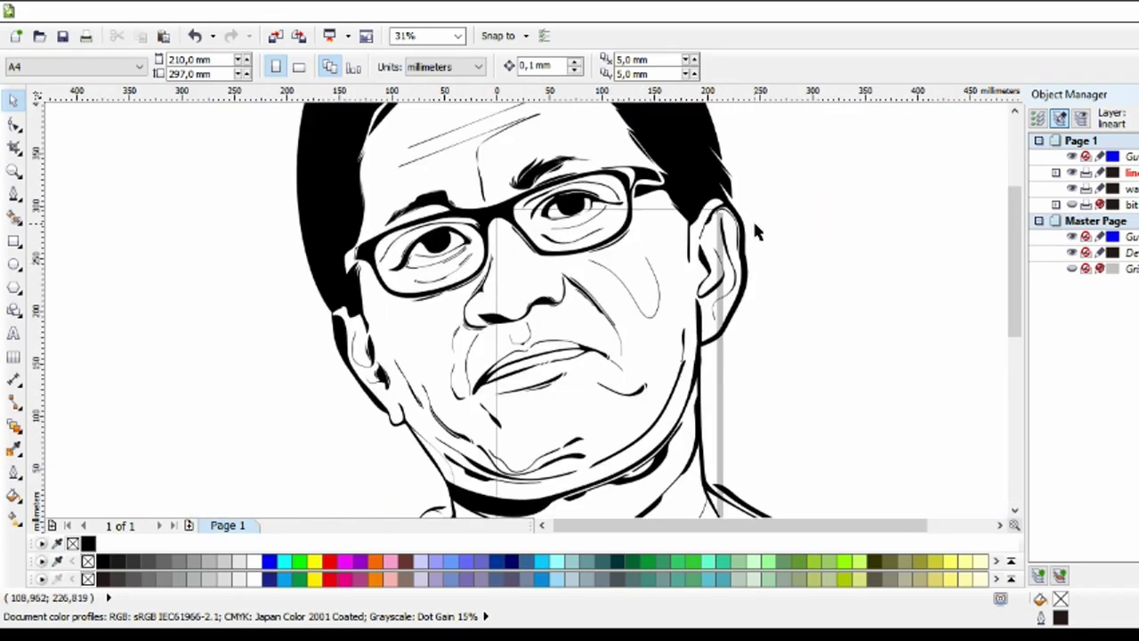
pyautogui.click(1071, 205)
pyautogui.scroll(2, 522, 301)
pyautogui.scroll(-3, 522, 301)
pyautogui.scroll(2, 521, 306)
pyautogui.scroll(-2, 518, 298)
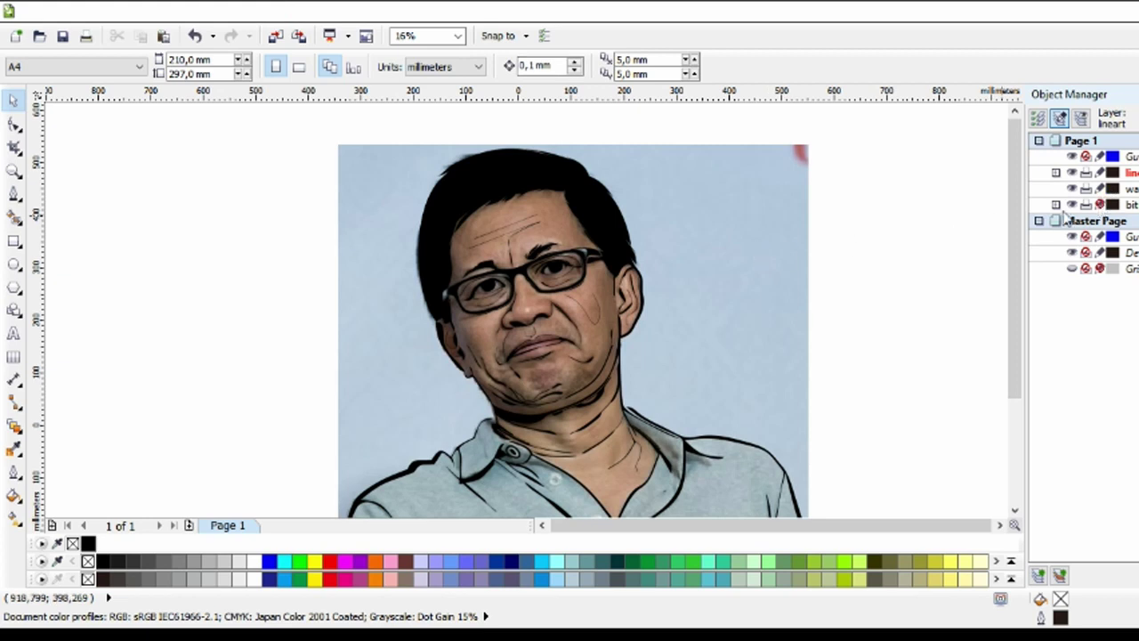
# Unlock the bitmap layer, select the portrait photo and posterize it into flat colour areas.
pyautogui.click(765, 209)
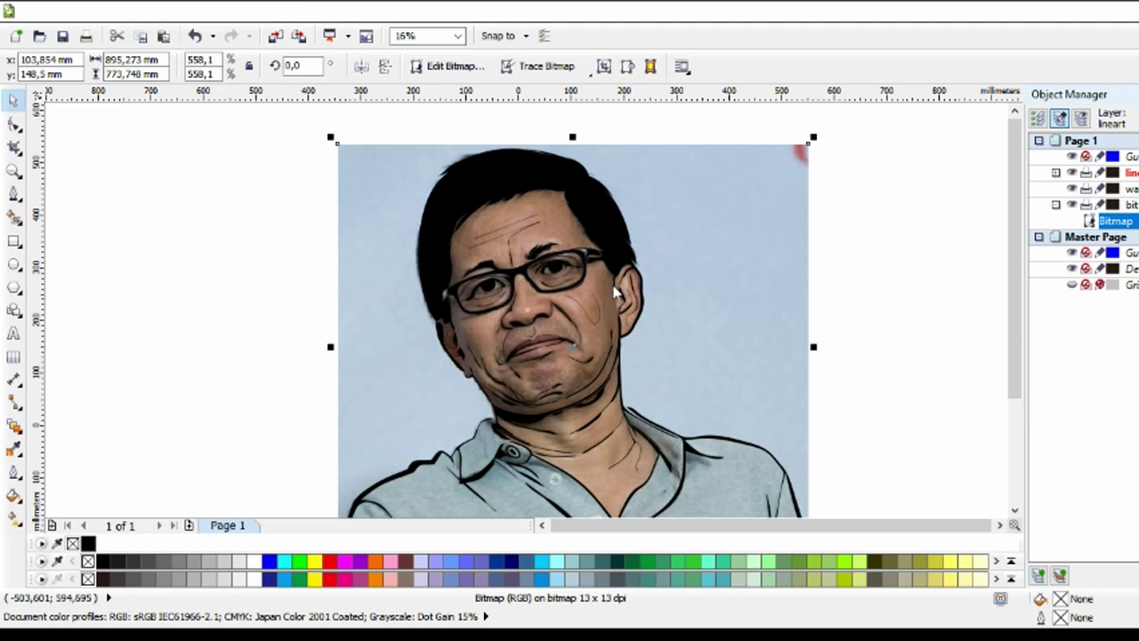
pyautogui.click(848, 292)
# Examine the posterized colour areas on the forehead, around the glasses and across the face.
pyautogui.scroll(2, 723, 275)
pyautogui.scroll(-2, 722, 275)
pyautogui.scroll(4, 502, 226)
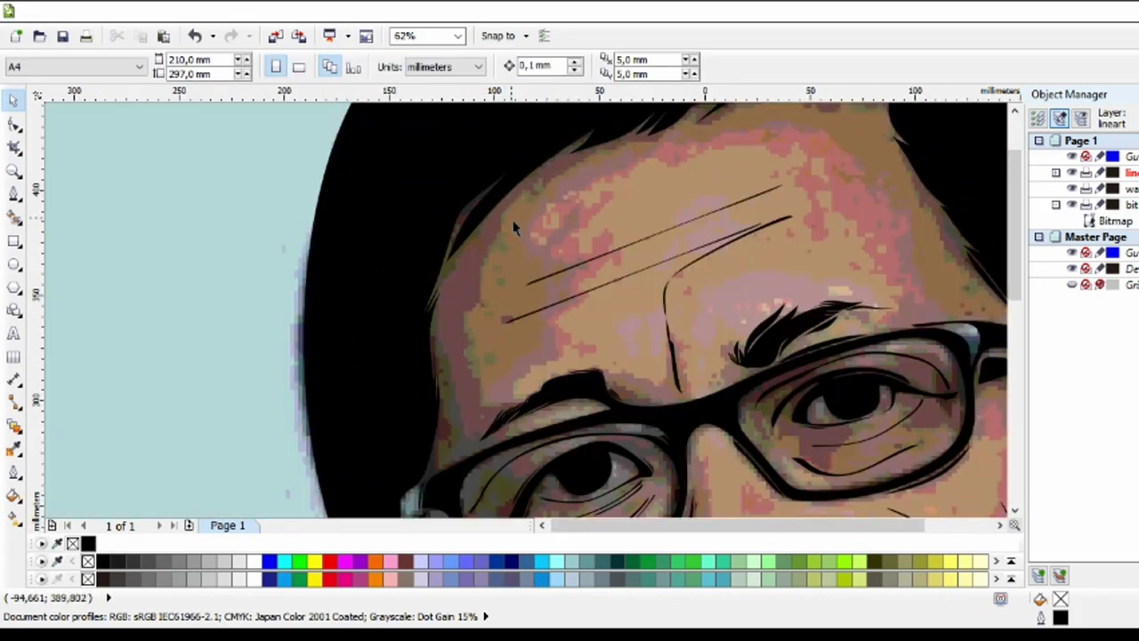
pyautogui.scroll(-2, 514, 229)
pyautogui.scroll(2, 518, 343)
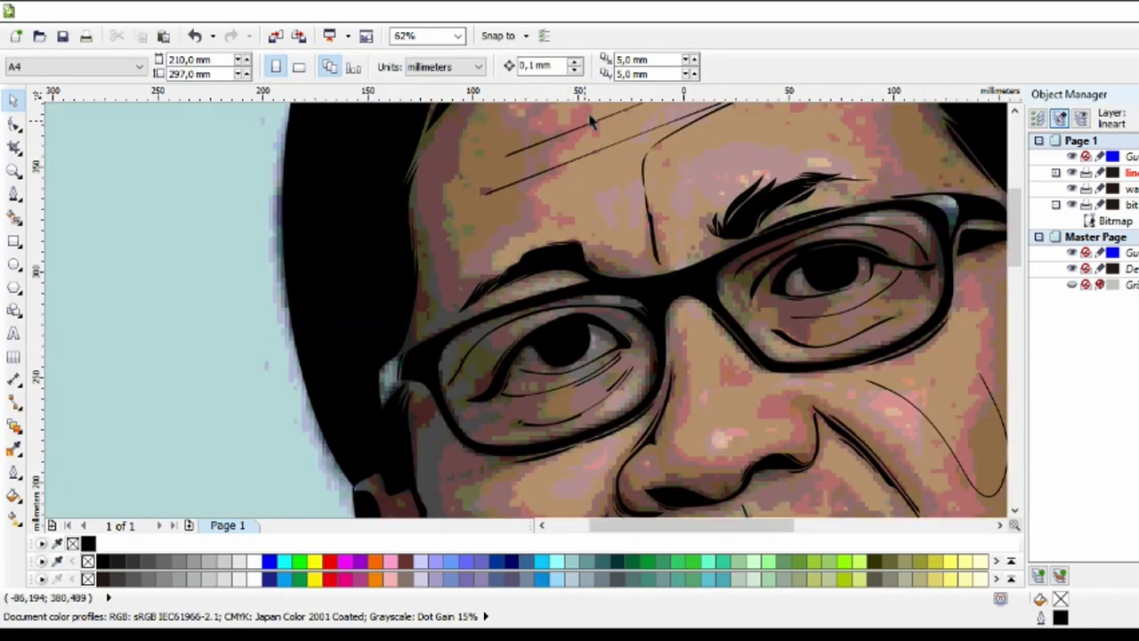
pyautogui.scroll(-2, 620, 207)
pyautogui.scroll(2, 638, 350)
pyautogui.scroll(-2, 919, 368)
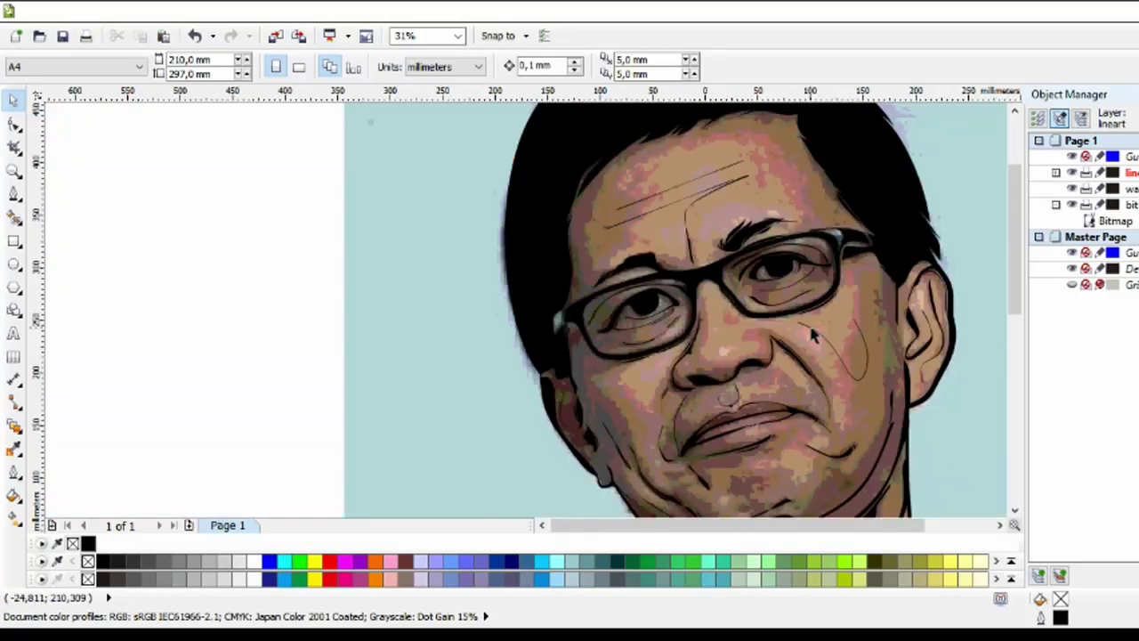
pyautogui.scroll(-2, 887, 282)
# Lock the bitmap layer and make the warna layer active.
pyautogui.click(1065, 222)
pyautogui.click(1100, 204)
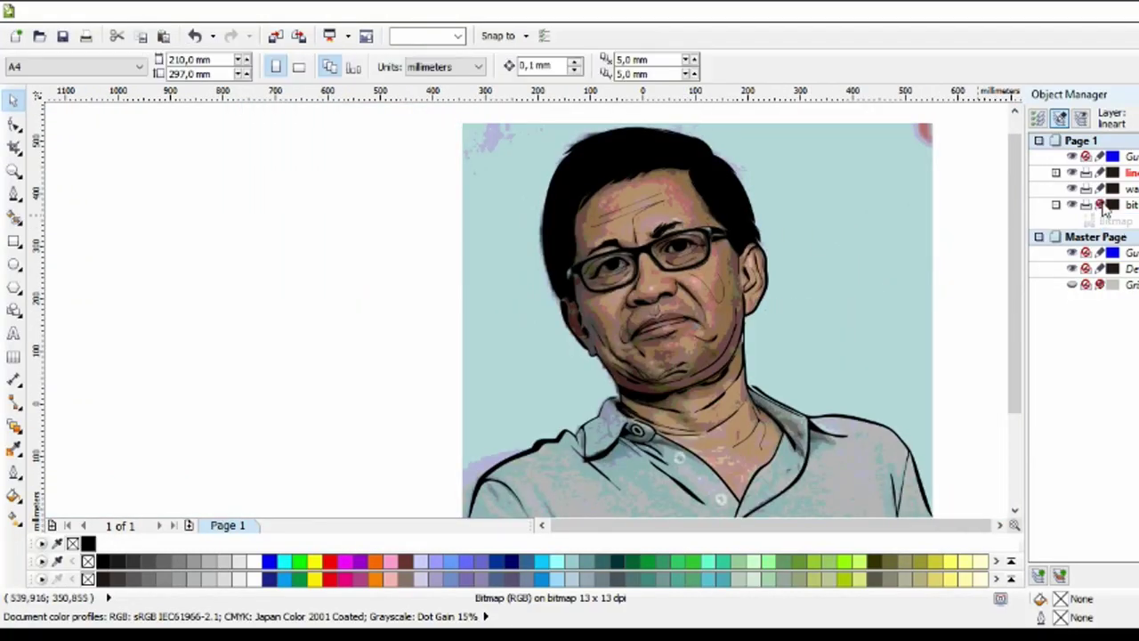
pyautogui.click(1071, 173)
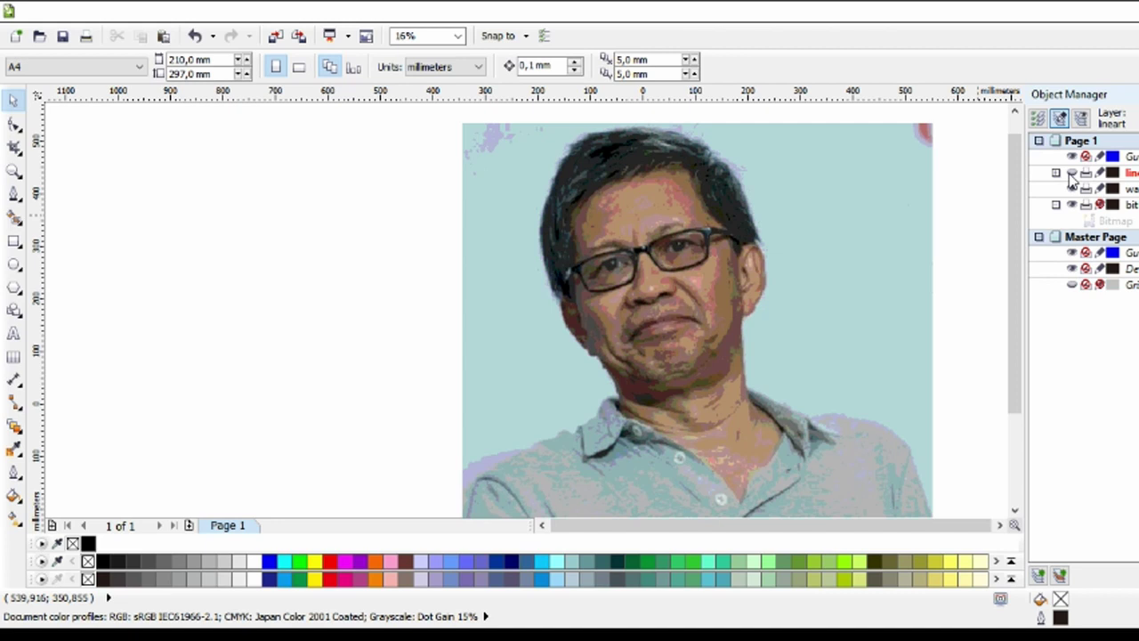
pyautogui.click(1071, 175)
pyautogui.click(1071, 205)
pyautogui.click(1072, 205)
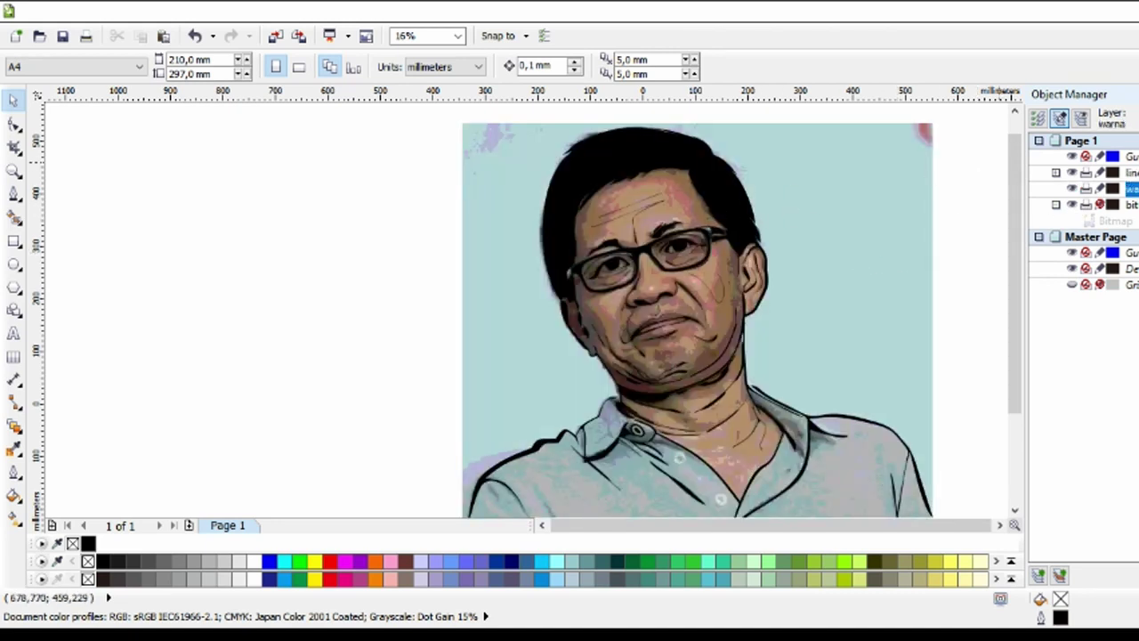
# Start a skin outline on the warna layer with the Pen tool, placing its first nodes inside the black hair above the forehead.
pyautogui.scroll(4, 644, 261)
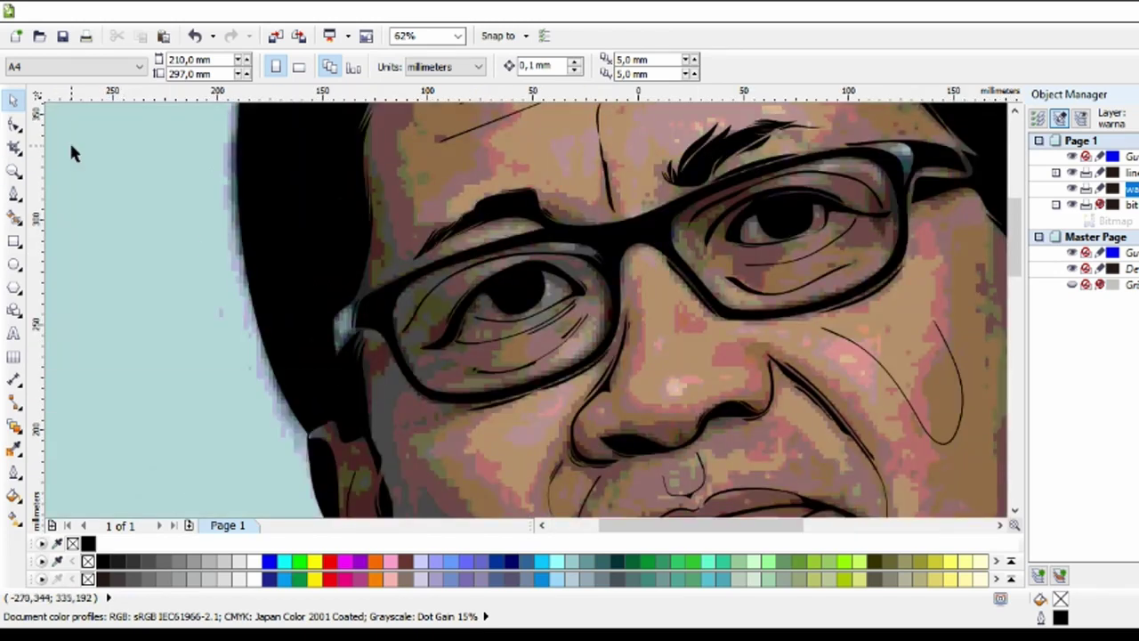
pyautogui.scroll(-4, 394, 254)
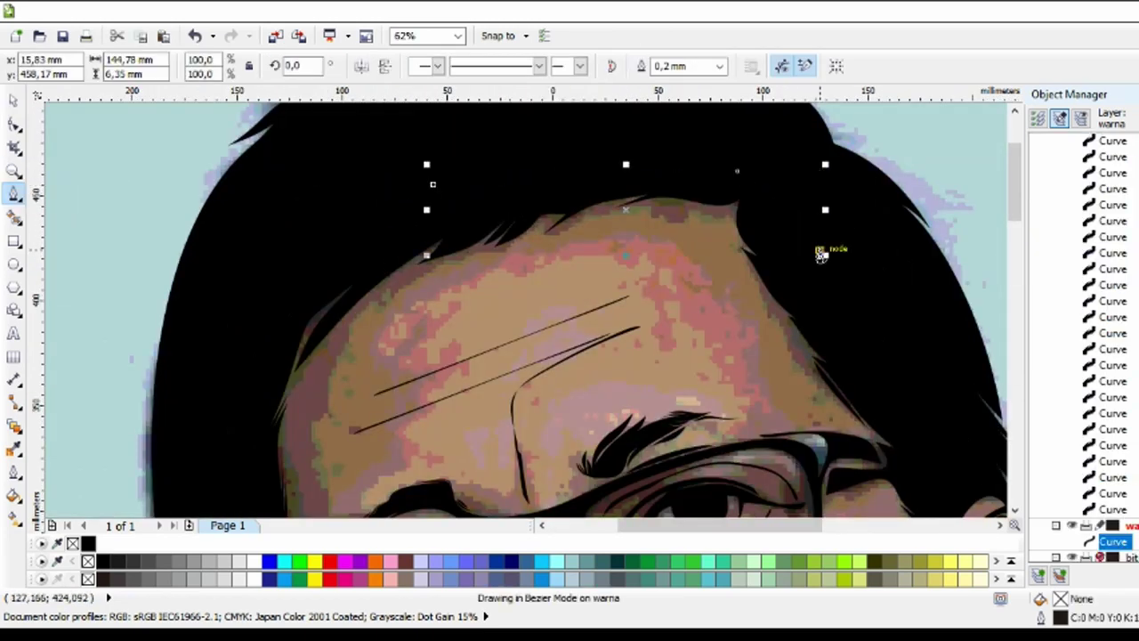
pyautogui.scroll(3, 813, 336)
pyautogui.scroll(-2, 812, 336)
pyautogui.scroll(2, 501, 138)
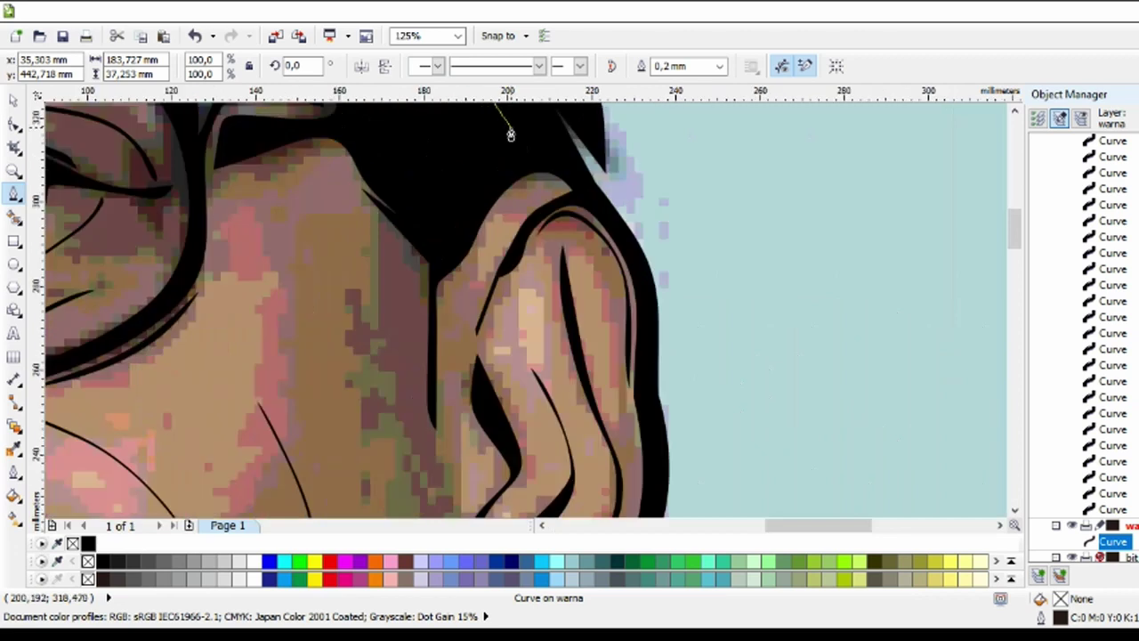
# Carry the skin outline down the right-hand ear, keeping it inside the ear's thick black contour line.
pyautogui.hscroll(2, 614, 160)
pyautogui.click(642, 265)
pyautogui.scroll(2, 637, 348)
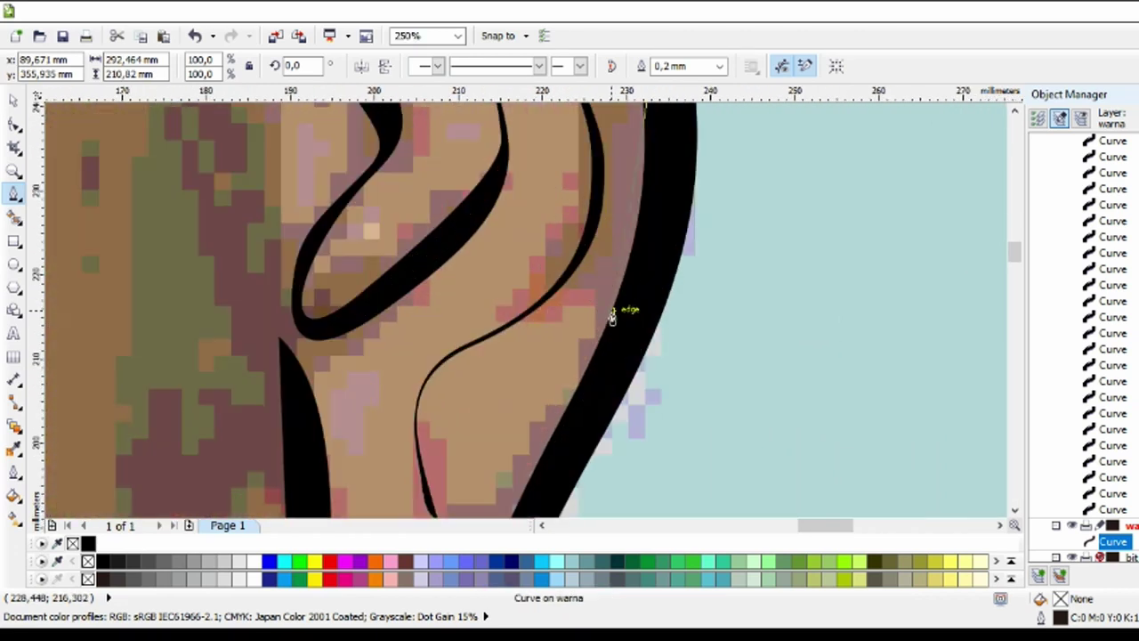
pyautogui.scroll(-3, 630, 310)
pyautogui.scroll(-2, 649, 246)
pyautogui.click(643, 264)
pyautogui.click(566, 300)
# Continue the skin outline down the right-hand side of the neck to the start of the shirt collar.
pyautogui.scroll(-3, 570, 356)
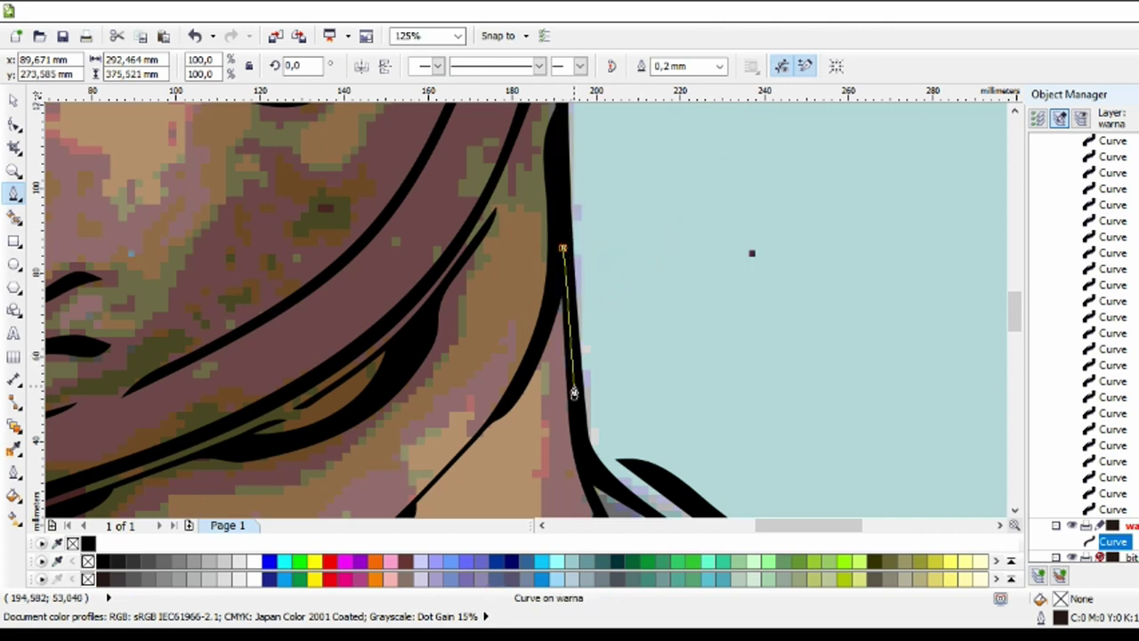
pyautogui.scroll(-3, 574, 393)
pyautogui.scroll(4, 570, 294)
pyautogui.click(624, 384)
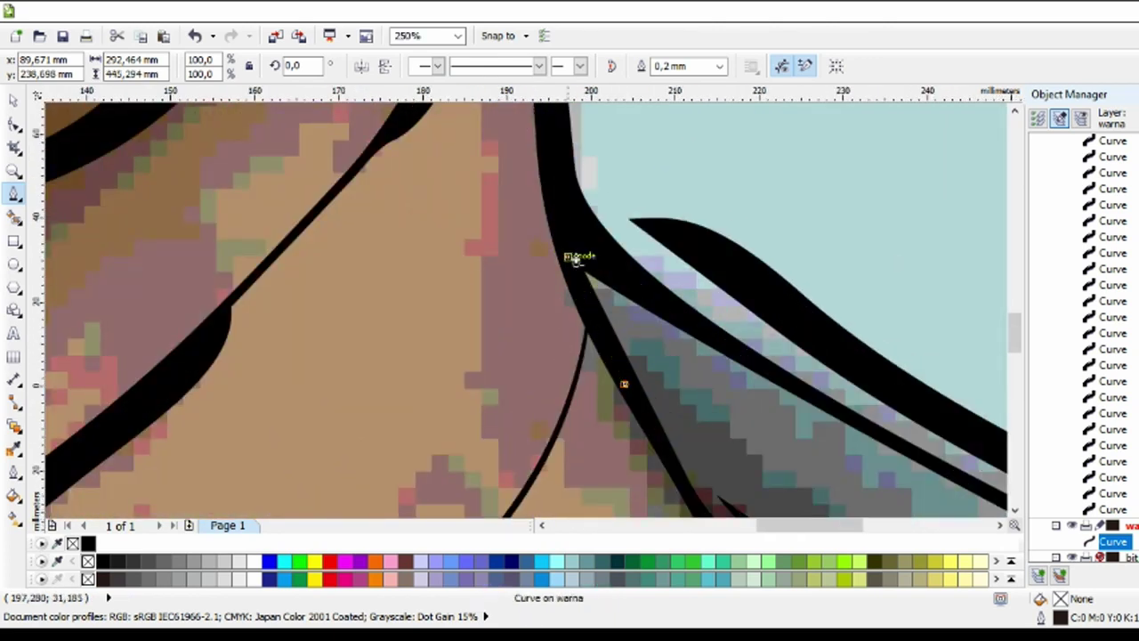
pyautogui.scroll(2, 623, 338)
pyautogui.click(628, 297)
# Trace the skin outline along the right-hand collar edge down to the point of the V-shaped neckline.
pyautogui.scroll(-4, 744, 318)
pyautogui.scroll(2, 783, 365)
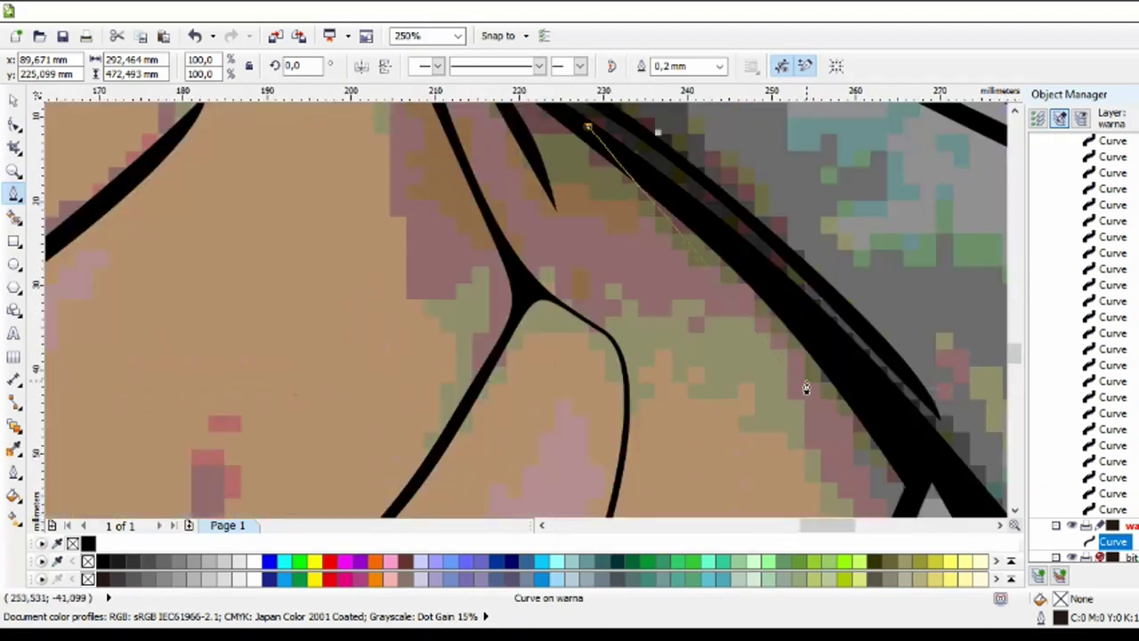
pyautogui.scroll(-3, 920, 356)
pyautogui.scroll(2, 890, 409)
pyautogui.click(934, 279)
pyautogui.scroll(-1, 874, 383)
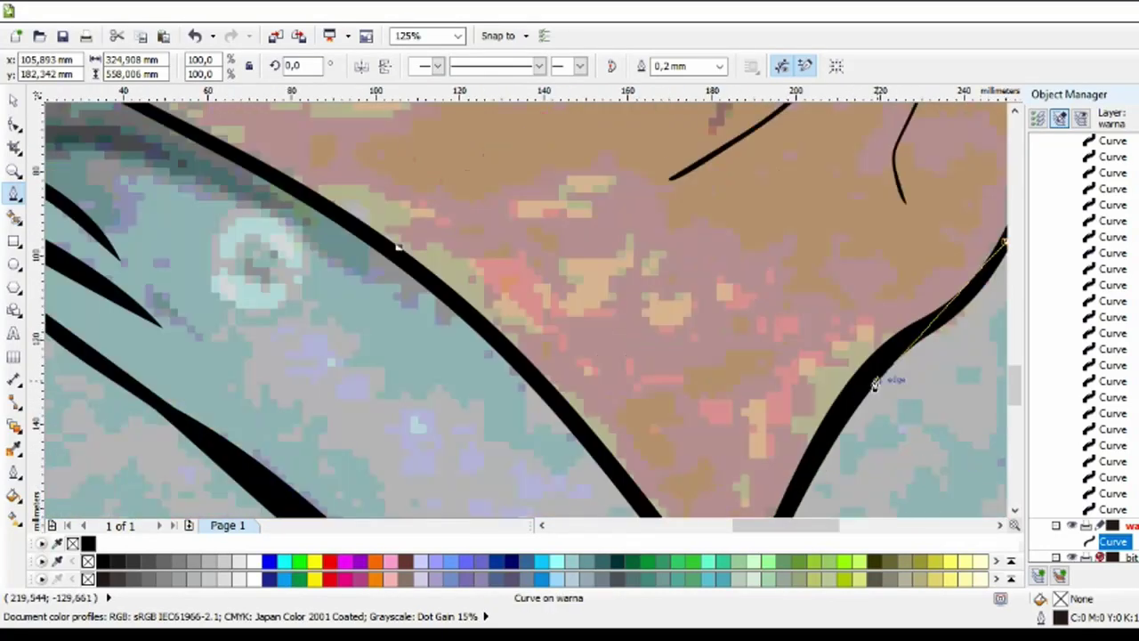
pyautogui.scroll(-2, 870, 374)
pyautogui.scroll(2, 819, 427)
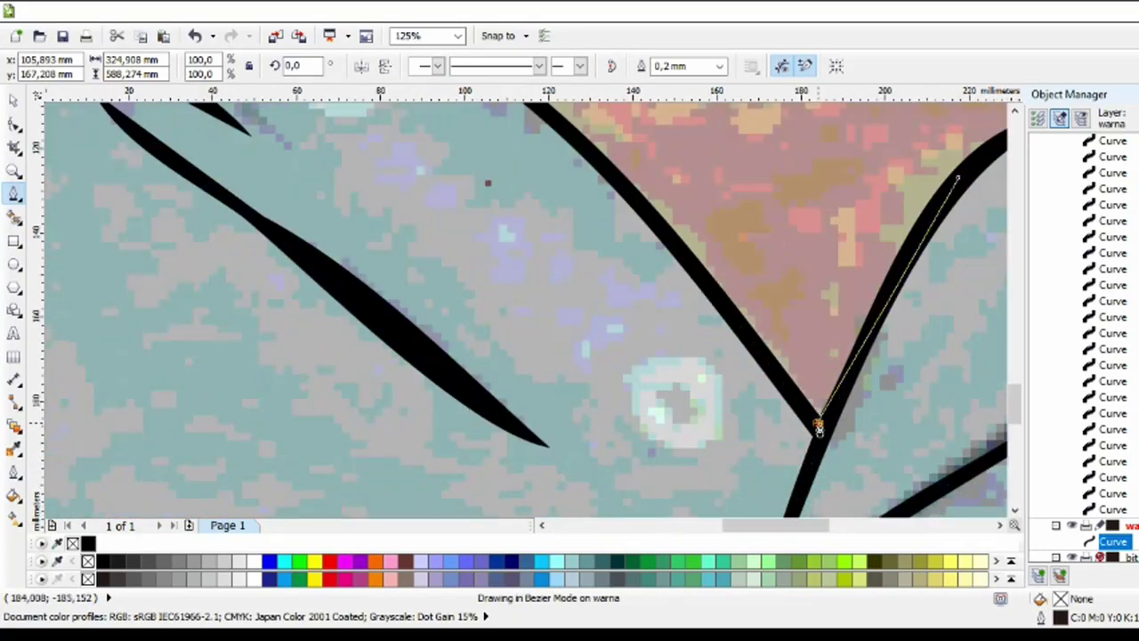
# Bring the skin outline up the left-hand collar edge and around the collar tab above the button.
pyautogui.scroll(-4, 622, 184)
pyautogui.scroll(3, 621, 185)
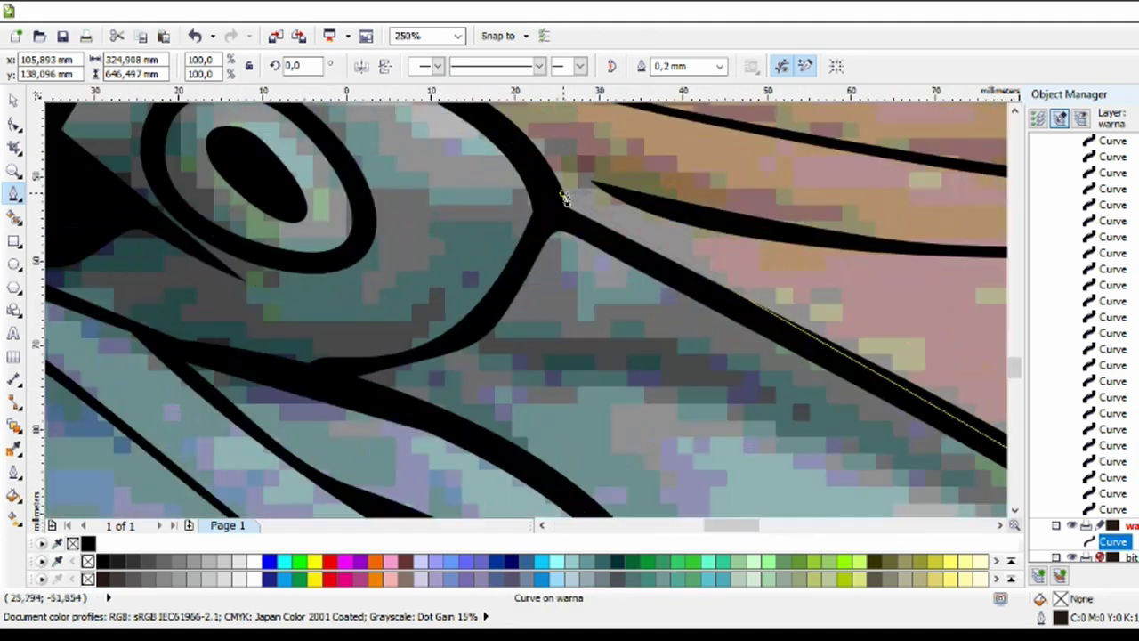
pyautogui.scroll(-2, 552, 207)
pyautogui.scroll(4, 543, 202)
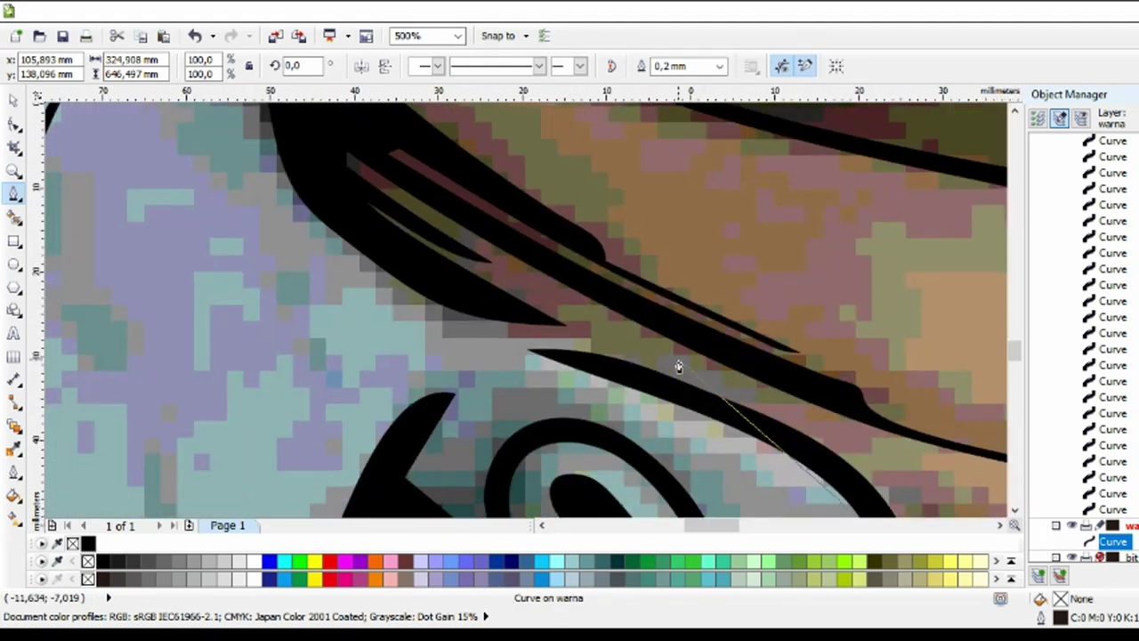
pyautogui.scroll(-2, 607, 369)
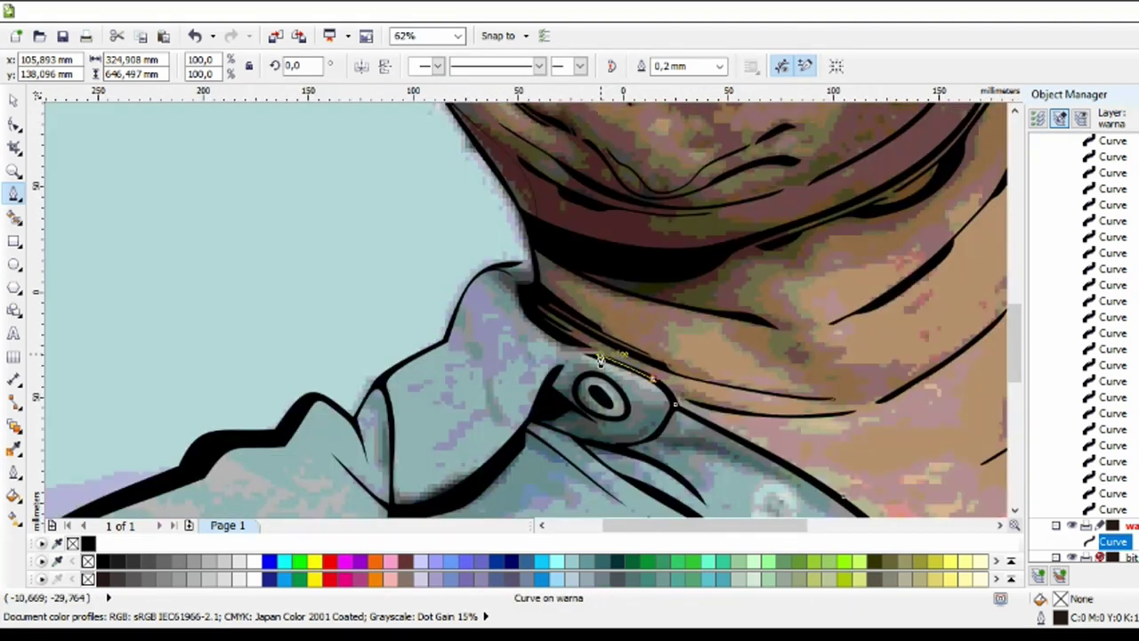
# Carry the skin outline from the collar tab up the left-hand side of the neck to the jaw.
pyautogui.scroll(3, 600, 360)
pyautogui.scroll(-2, 580, 351)
pyautogui.scroll(1, 579, 351)
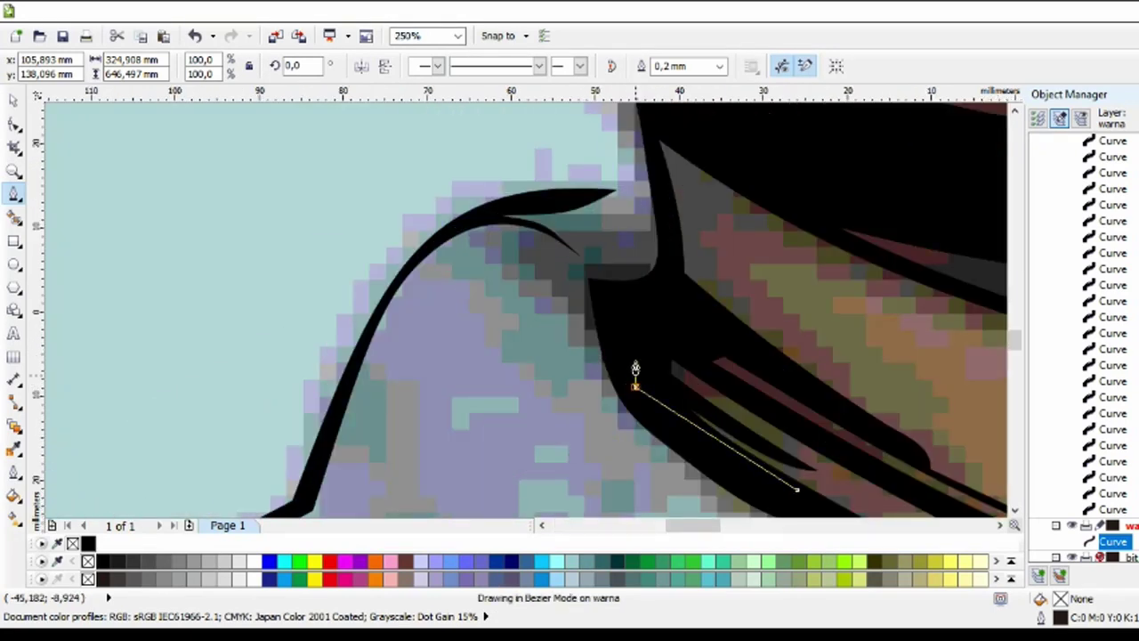
pyautogui.scroll(-1, 650, 131)
pyautogui.scroll(1, 630, 257)
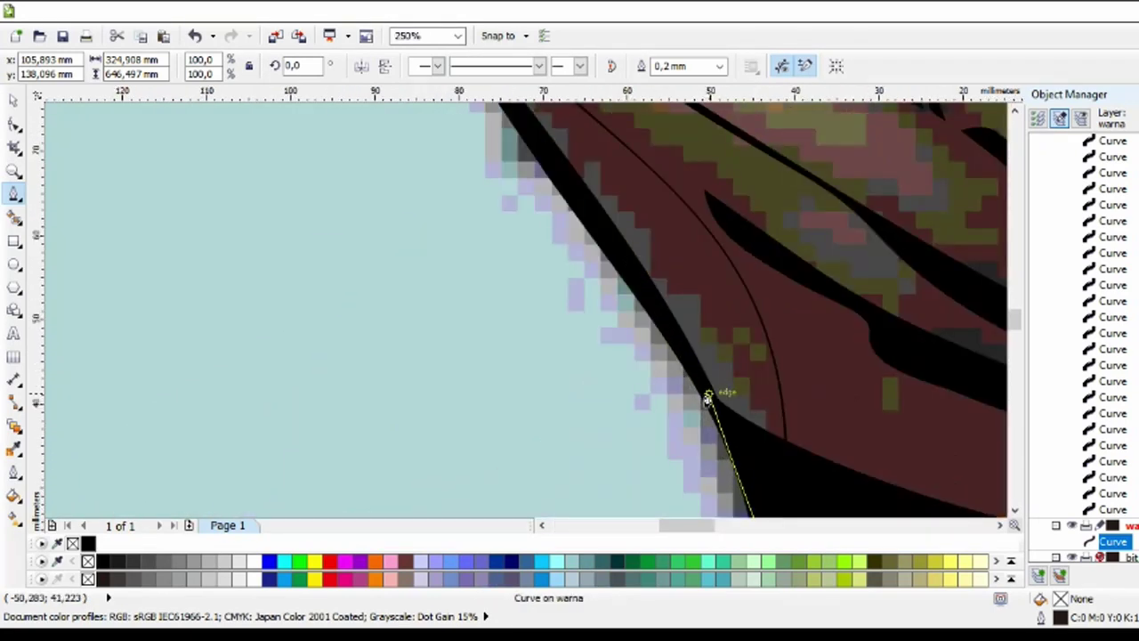
# Continue the skin outline up the left-hand jaw, past the earlobe and along the ear's thick black contour.
pyautogui.scroll(1, 640, 338)
pyautogui.scroll(-1, 781, 344)
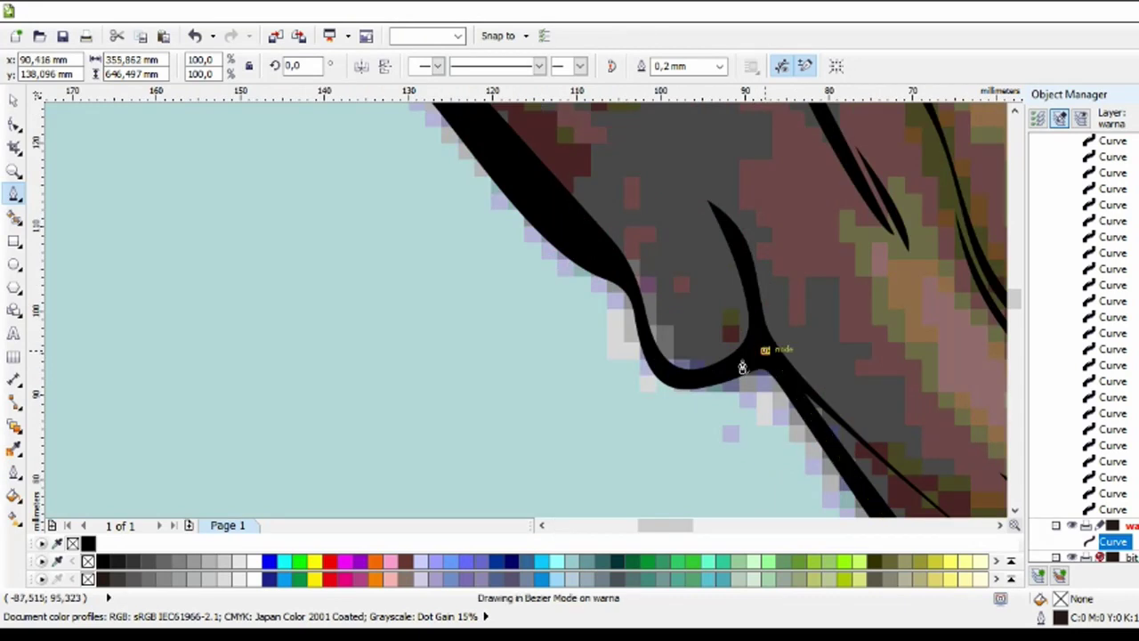
pyautogui.scroll(1, 632, 286)
pyautogui.scroll(-1, 645, 316)
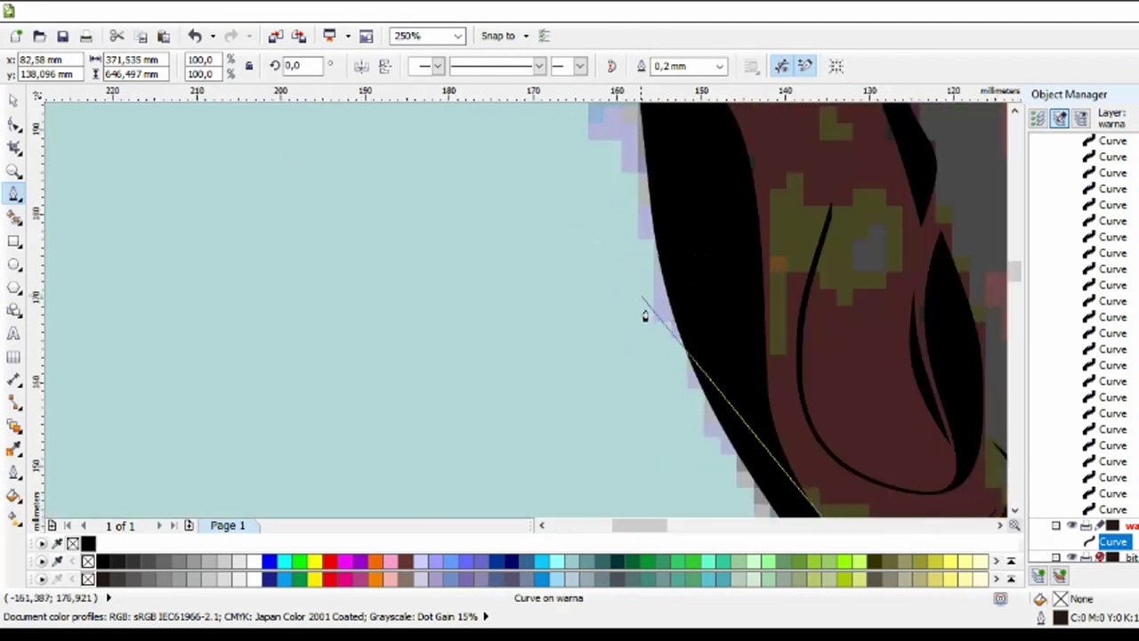
# Bring the skin outline up the left-hand side into the hair and close it across the black hair area.
pyautogui.scroll(-1, 698, 223)
pyautogui.scroll(2, 696, 284)
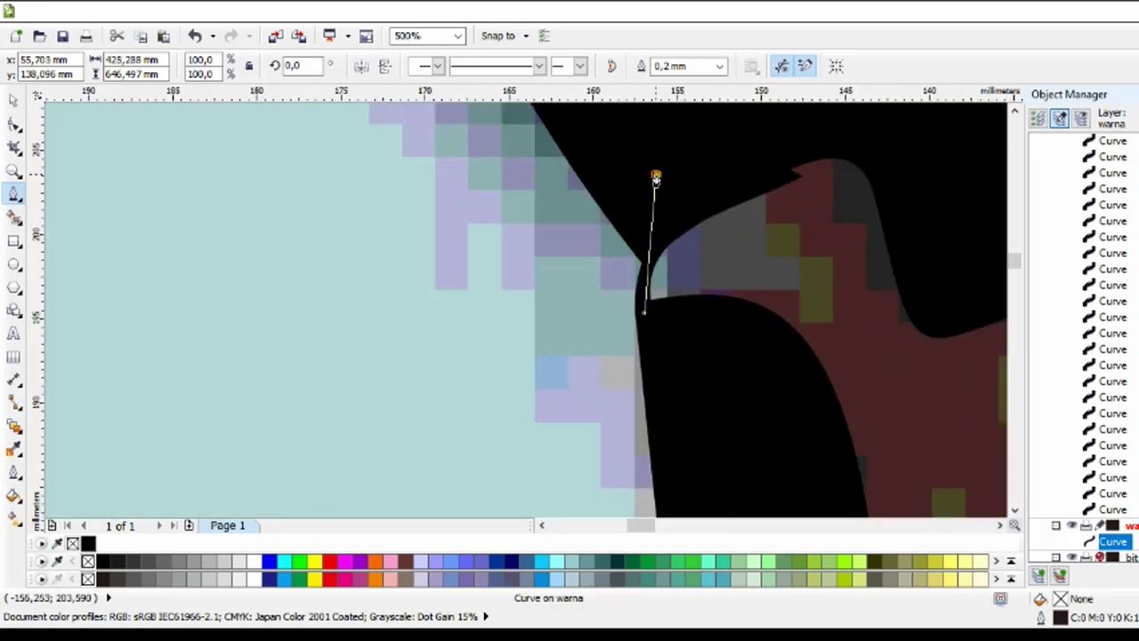
pyautogui.scroll(-4, 655, 178)
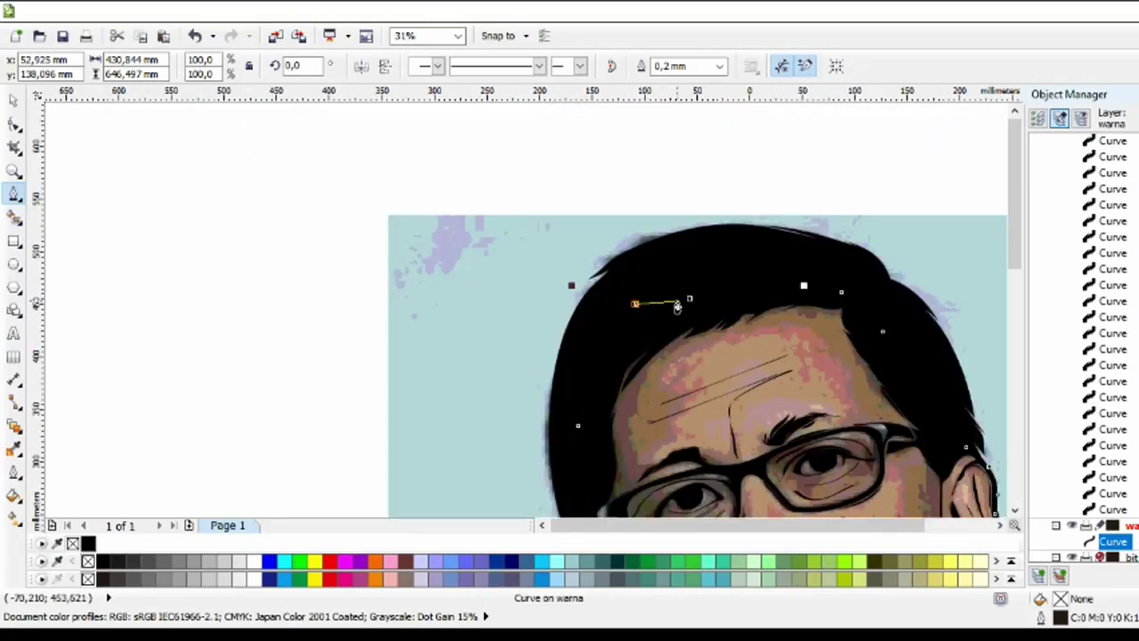
# Start a new tonal outline at the left-hand temple above the glasses frame and follow the hairline upward.
pyautogui.scroll(2, 713, 278)
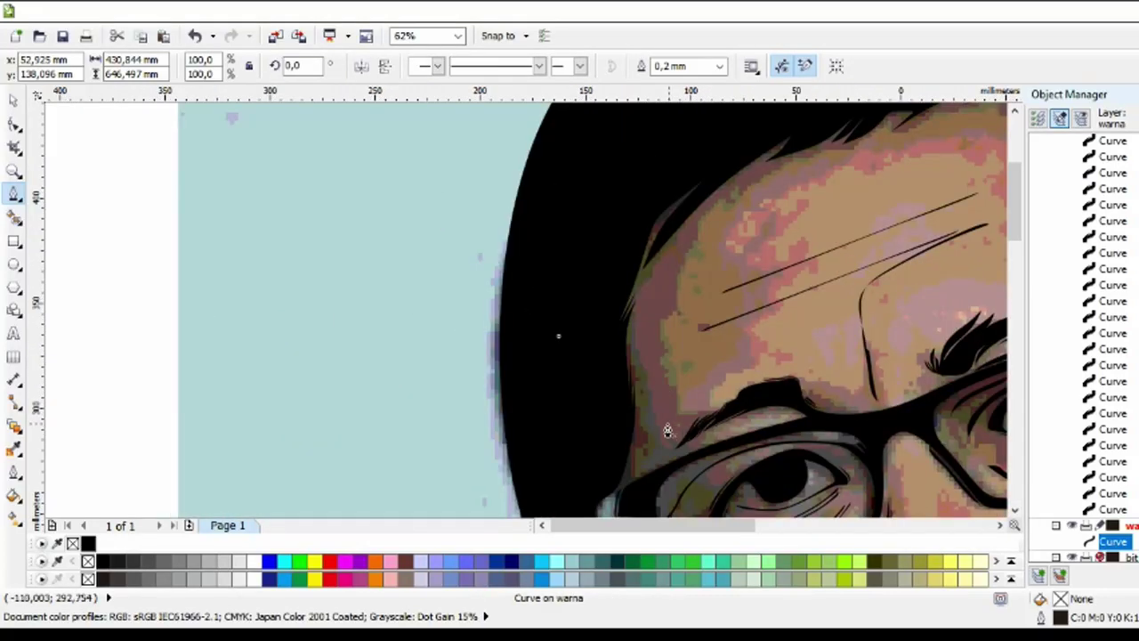
pyautogui.scroll(1, 667, 431)
pyautogui.scroll(-1, 628, 387)
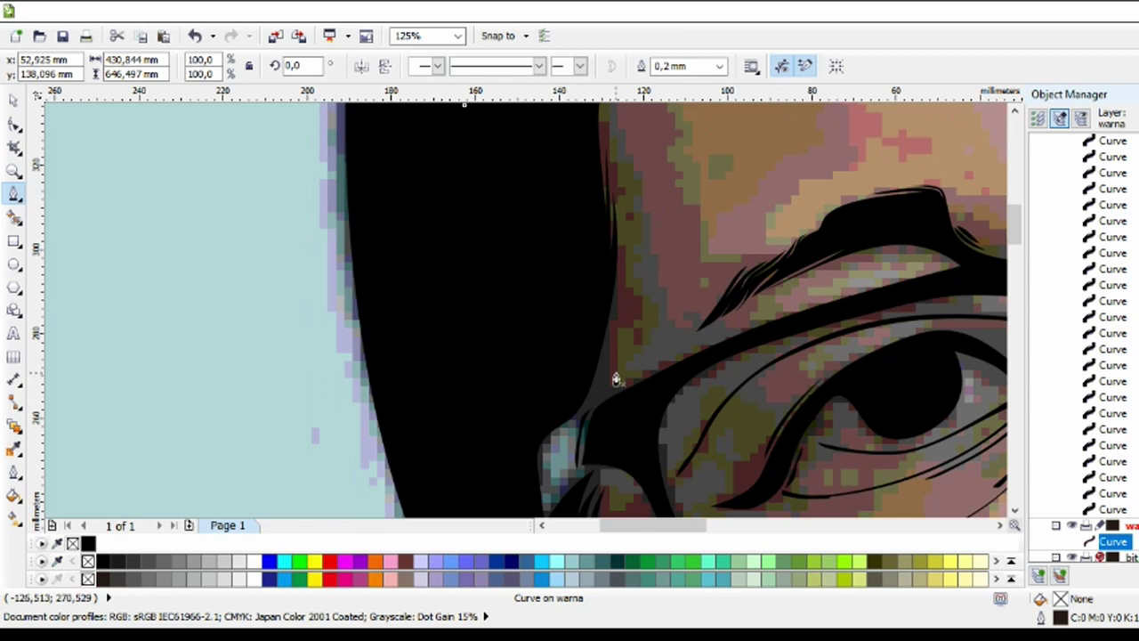
pyautogui.click(663, 311)
pyautogui.click(610, 178)
pyautogui.scroll(3, 651, 402)
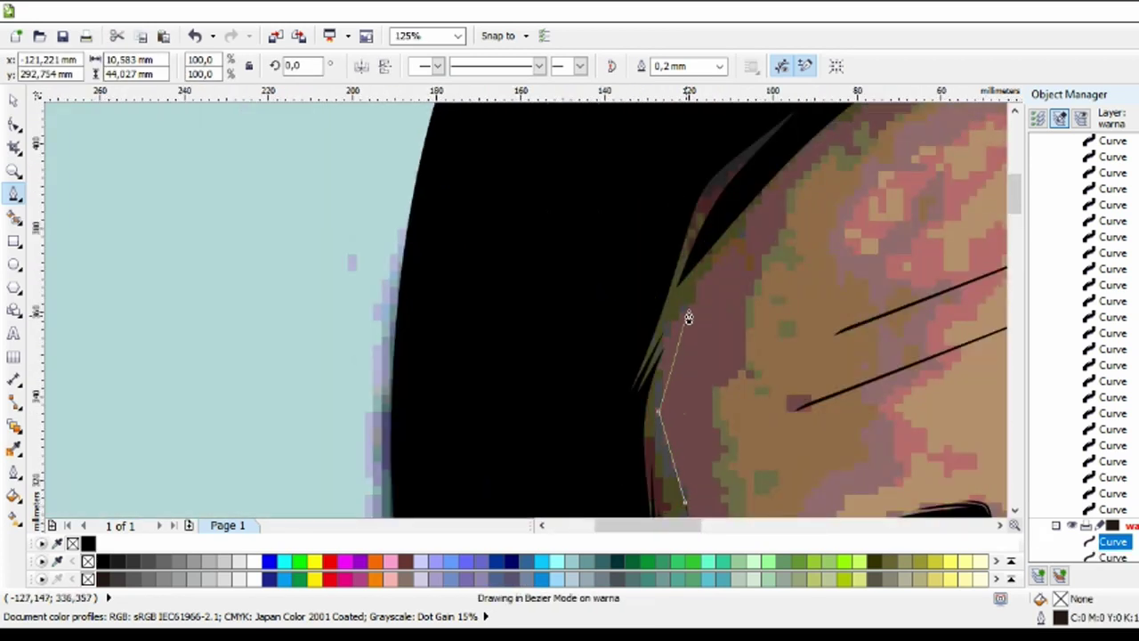
# Continue the tonal outline along the left-hand hairline up to the top of the forehead.
pyautogui.click(701, 269)
pyautogui.scroll(1, 737, 267)
pyautogui.scroll(1, 765, 183)
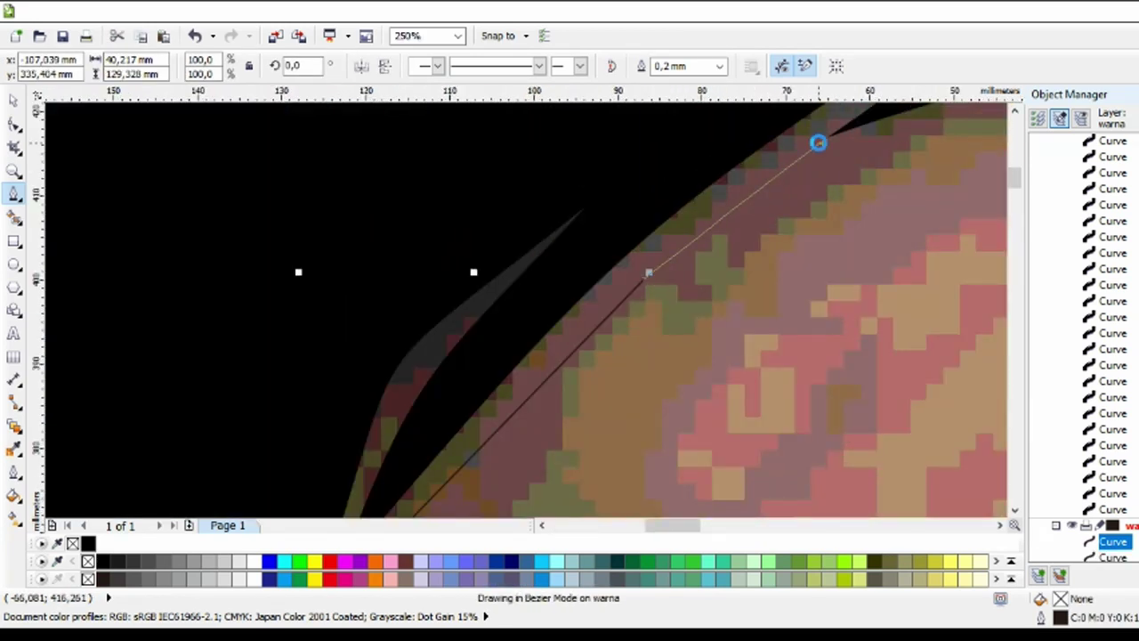
pyautogui.click(818, 142)
pyautogui.scroll(-1, 818, 142)
pyautogui.scroll(-2, 665, 260)
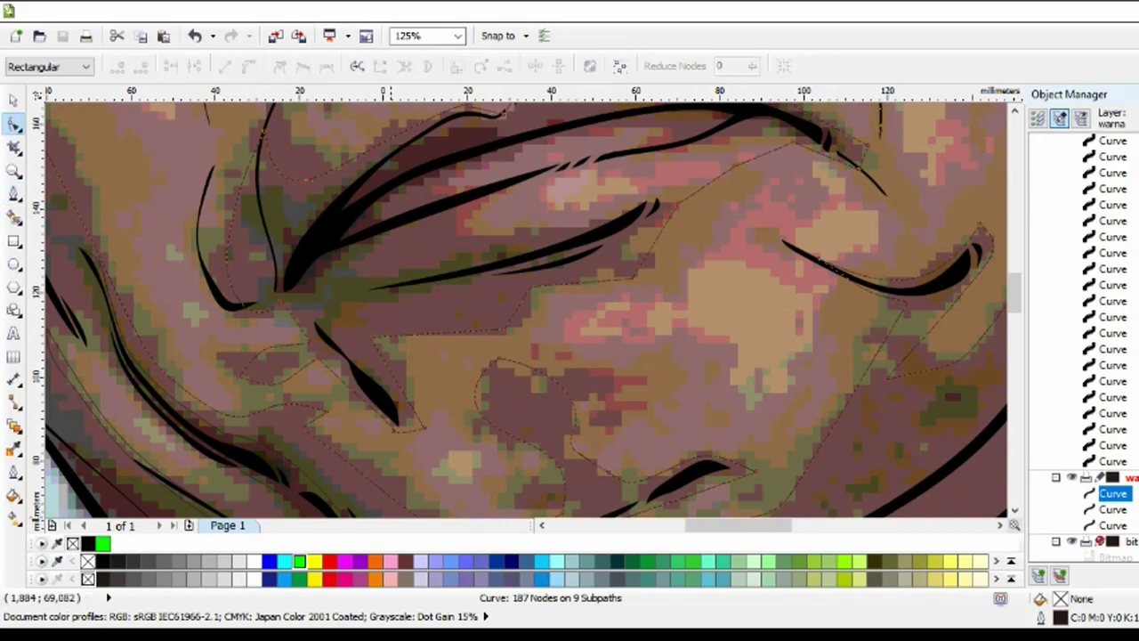
# Smooth the tonal outline around the right-hand mouth corner and above the upper lip by editing its nodes.
pyautogui.scroll(2, 629, 331)
pyautogui.doubleClick(490, 323)
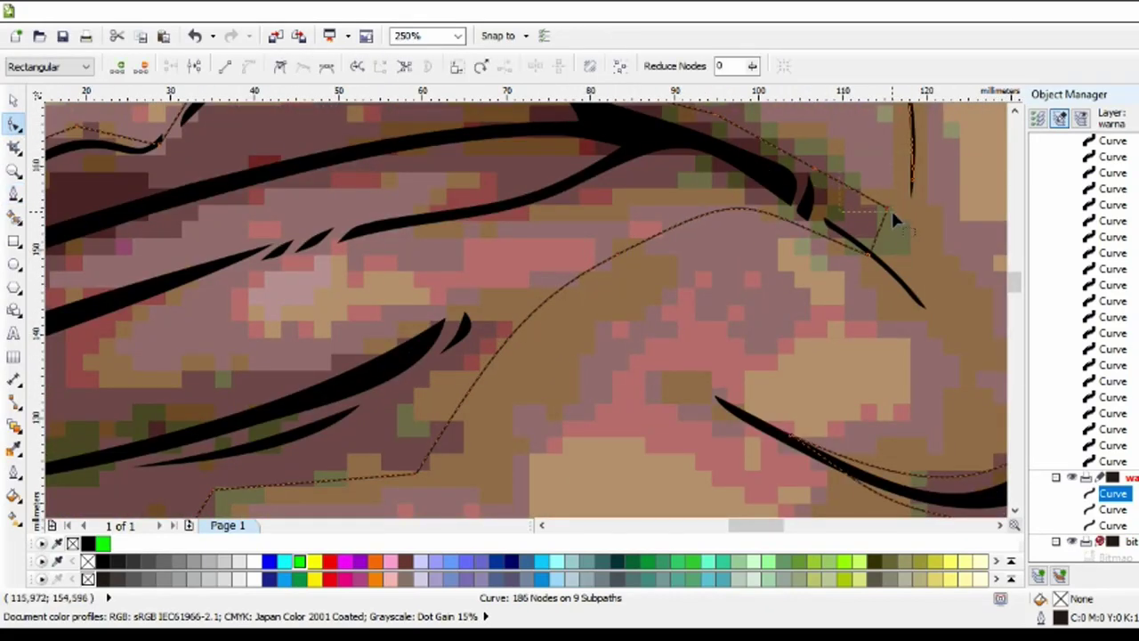
pyautogui.scroll(-2, 894, 222)
pyautogui.scroll(2, 593, 172)
pyautogui.doubleClick(593, 173)
pyautogui.scroll(2, 627, 234)
pyautogui.doubleClick(621, 222)
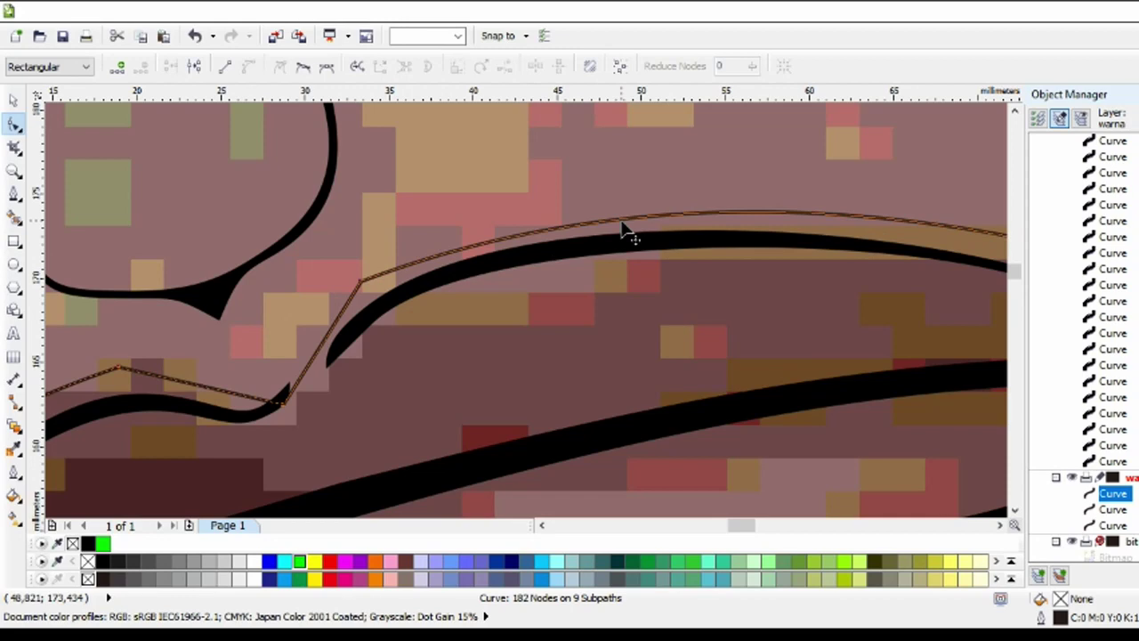
# Round the tonal outline beneath the lower lip so it follows the edge of the photo's shadow.
pyautogui.scroll(-5, 627, 233)
pyautogui.scroll(5, 579, 401)
pyautogui.doubleClick(529, 381)
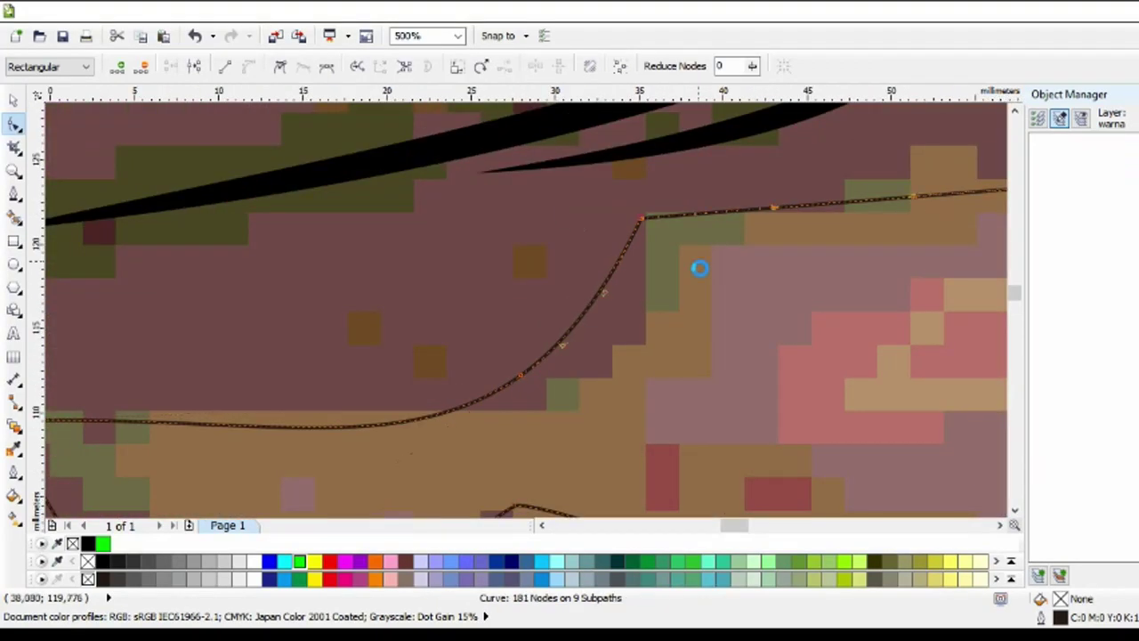
pyautogui.scroll(-4, 382, 395)
pyautogui.scroll(2, 781, 274)
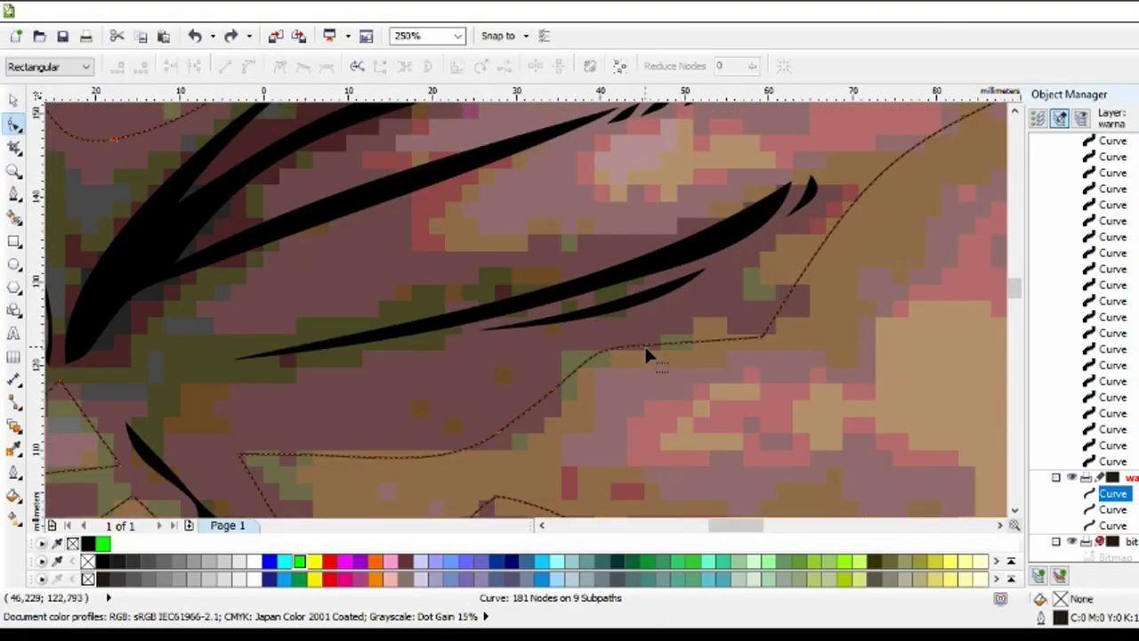
pyautogui.doubleClick(646, 347)
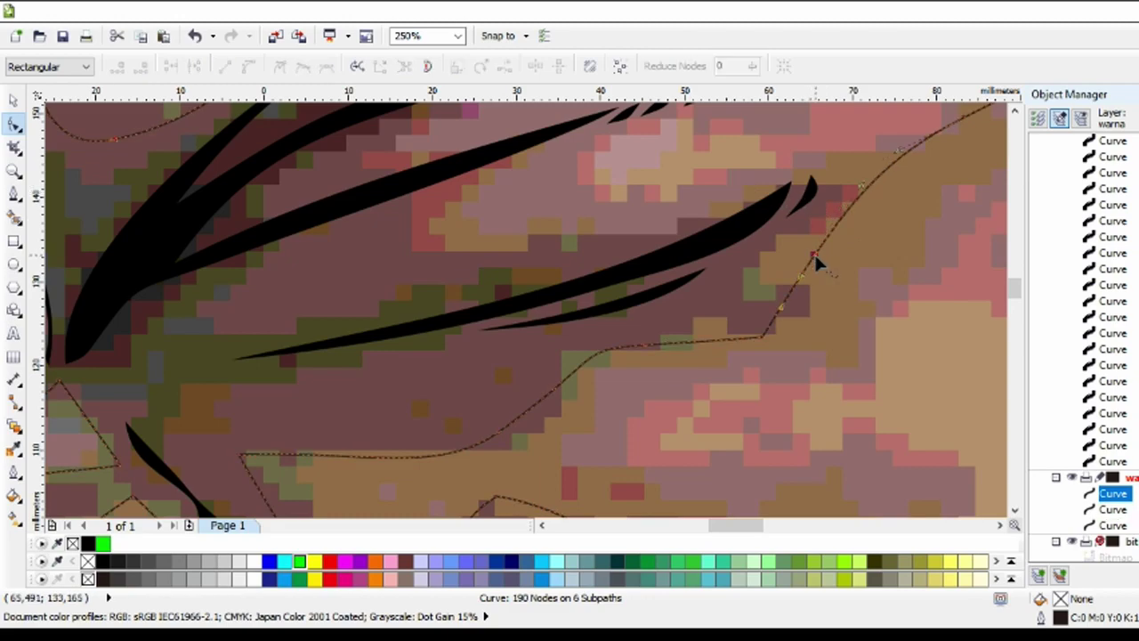
# Smooth the tonal outline beside the mouth and on the neck beneath the chin.
pyautogui.scroll(-2, 783, 312)
pyautogui.scroll(2, 712, 391)
pyautogui.scroll(-2, 685, 374)
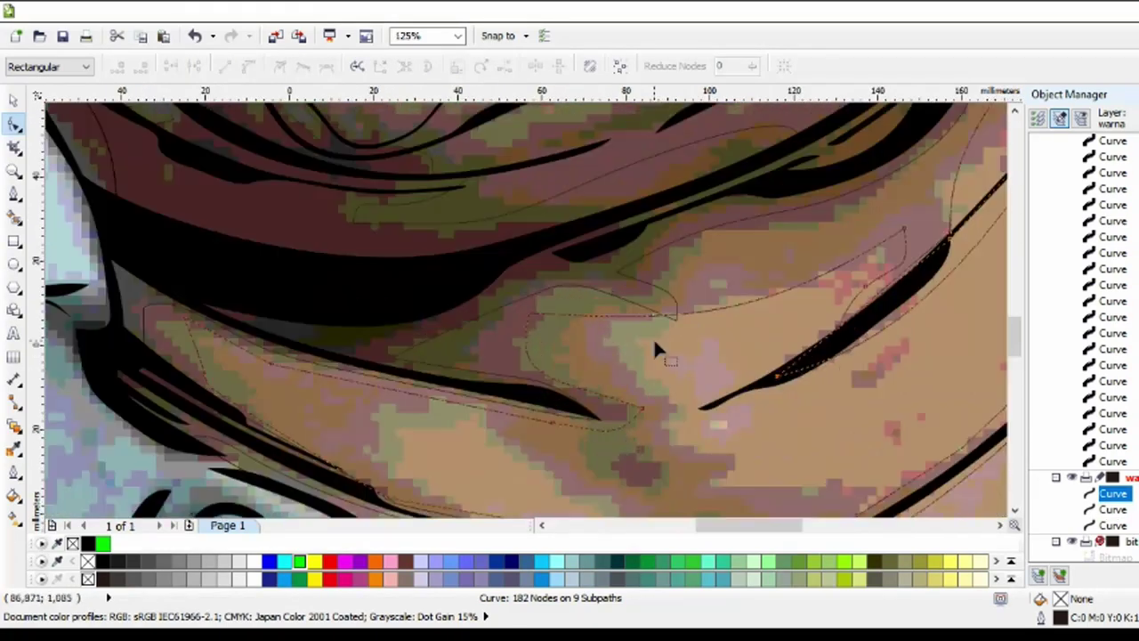
pyautogui.scroll(2, 654, 348)
# Start a lighter skin-tone outline across the upper forehead with the Pen tool, just inside the hairline shading.
pyautogui.scroll(-6, 690, 331)
pyautogui.scroll(2, 659, 381)
pyautogui.click(14, 192)
pyautogui.scroll(2, 331, 236)
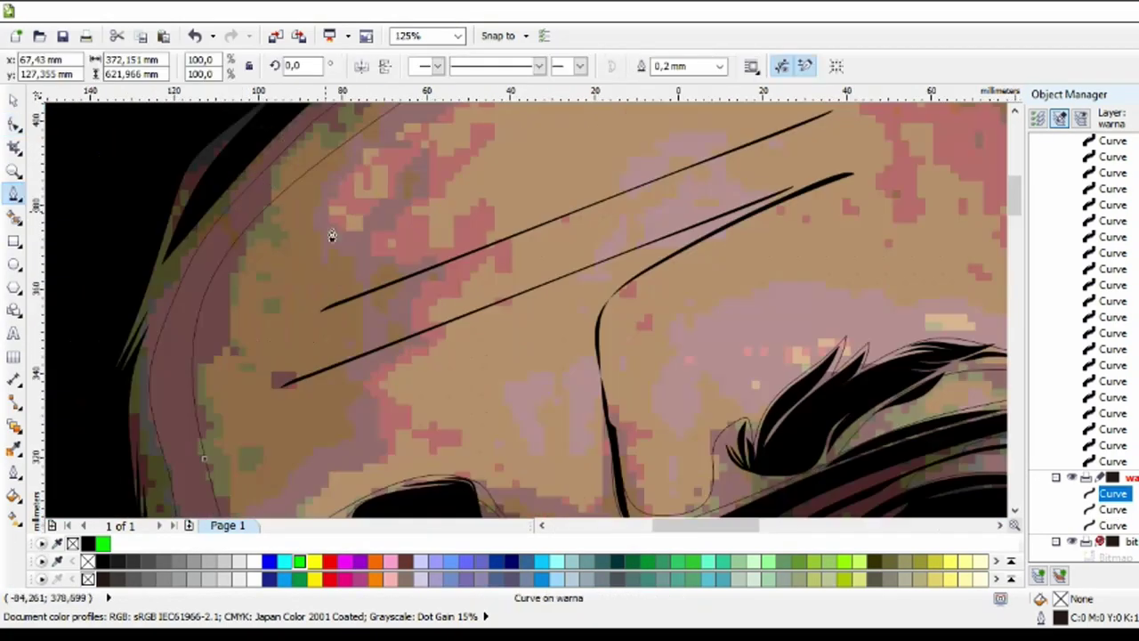
pyautogui.scroll(3, 331, 236)
pyautogui.click(222, 369)
pyautogui.click(530, 236)
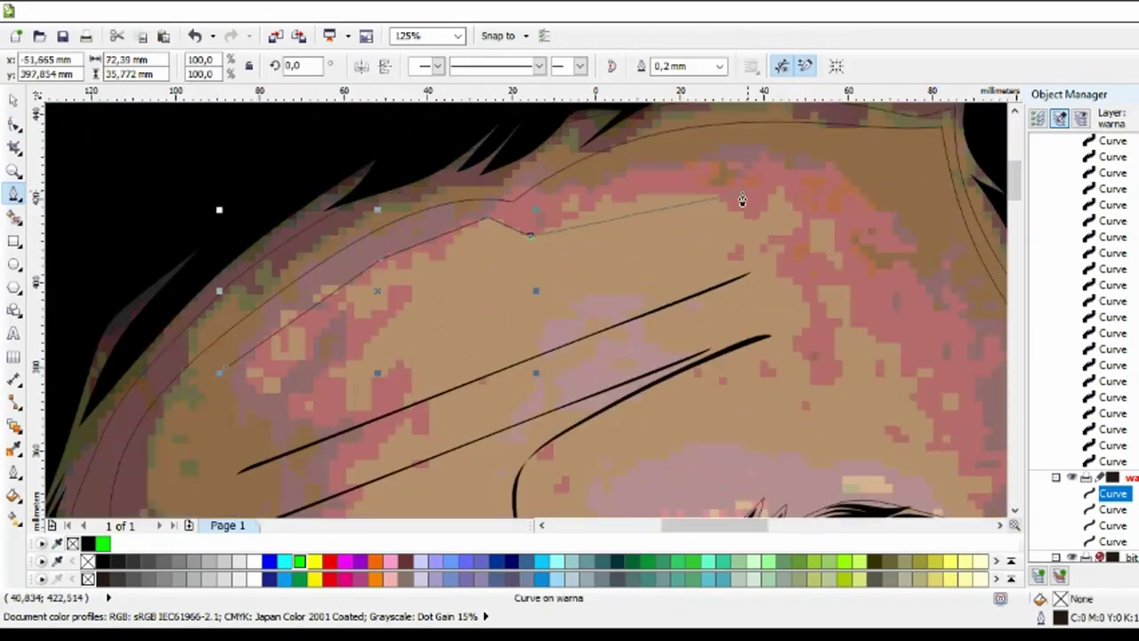
# Take the forehead outline down the right-hand temple, back over the eyebrow and up along the frown line.
pyautogui.scroll(-3, 742, 201)
pyautogui.moveTo(826, 229); pyautogui.dragTo(918, 408)
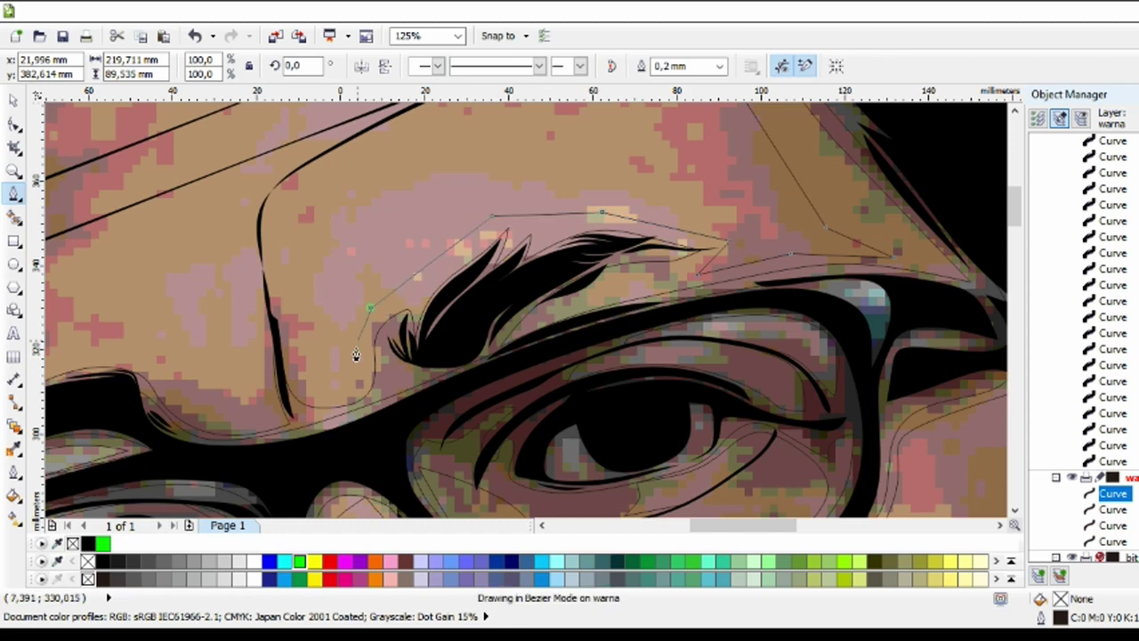
pyautogui.scroll(2, 461, 222)
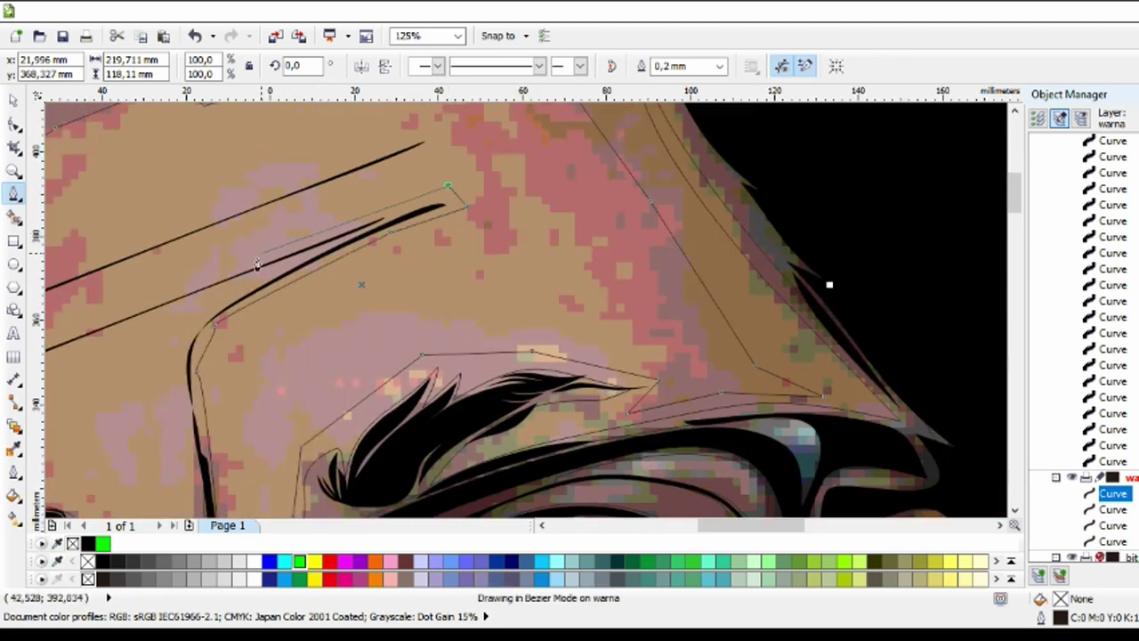
# Trace the forehead outline closely around the two wrinkle lines and close it at its starting point.
pyautogui.hscroll(-3, 258, 264)
pyautogui.scroll(2, 534, 241)
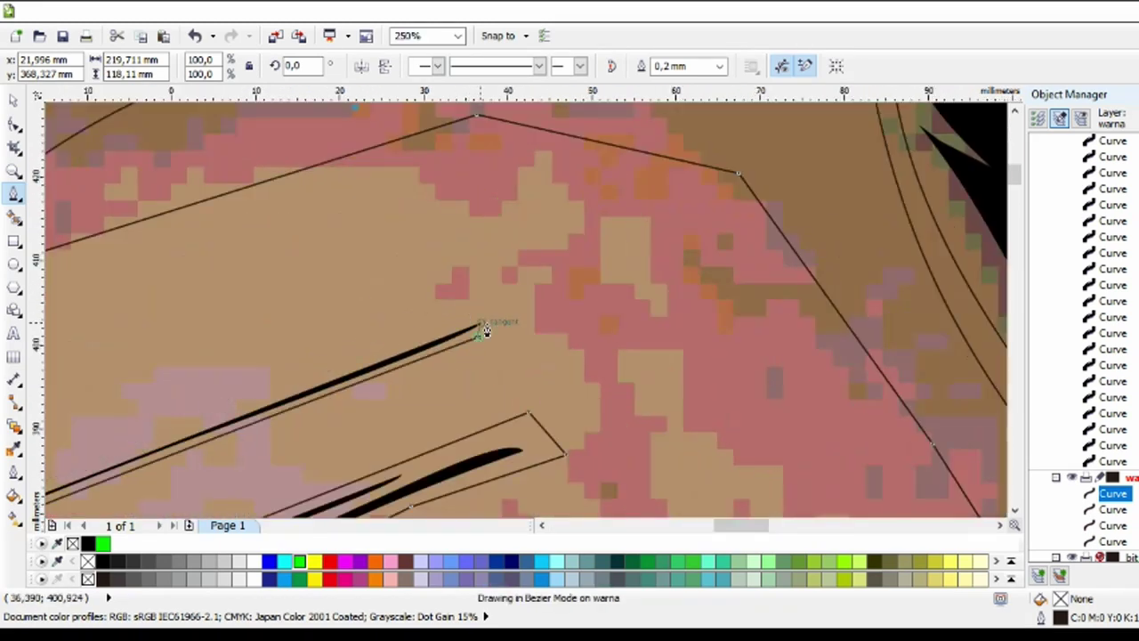
pyautogui.hscroll(-3, 382, 386)
pyautogui.click(549, 365)
# Trace a second light shape between the lower wrinkle line, the frown line and the left-hand eyebrow.
pyautogui.scroll(-2, 559, 297)
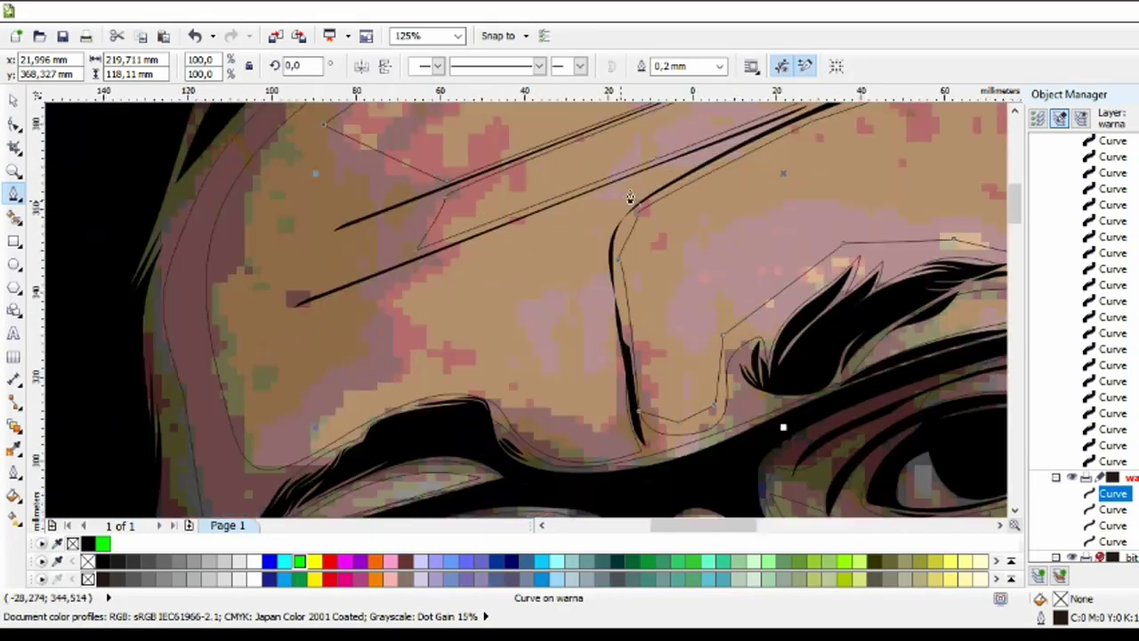
pyautogui.click(388, 360)
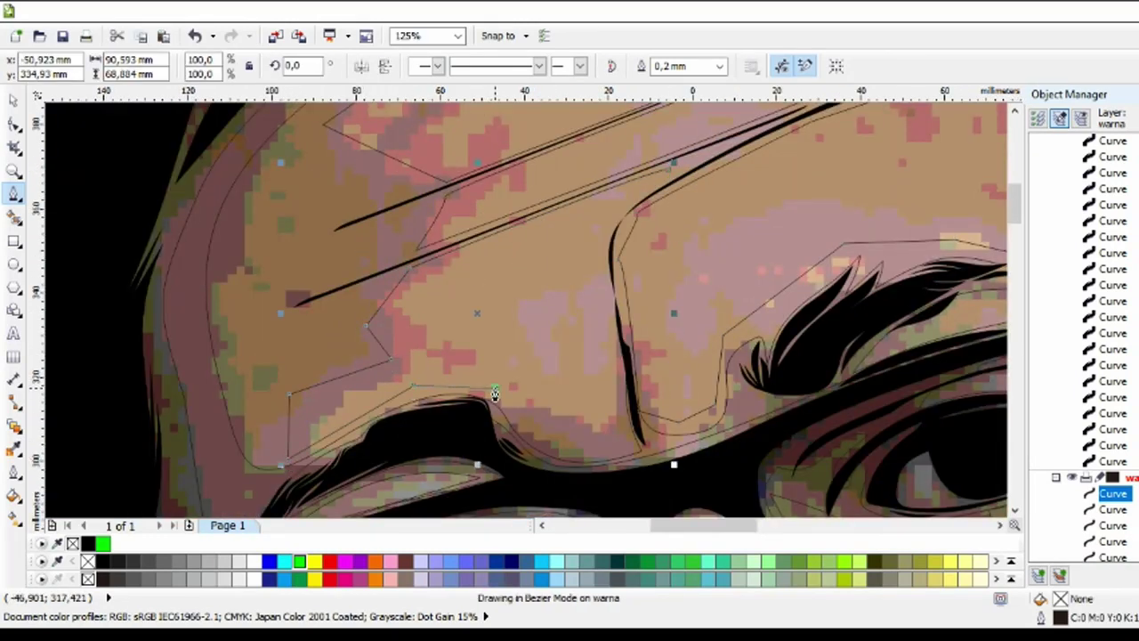
pyautogui.scroll(-1, 639, 191)
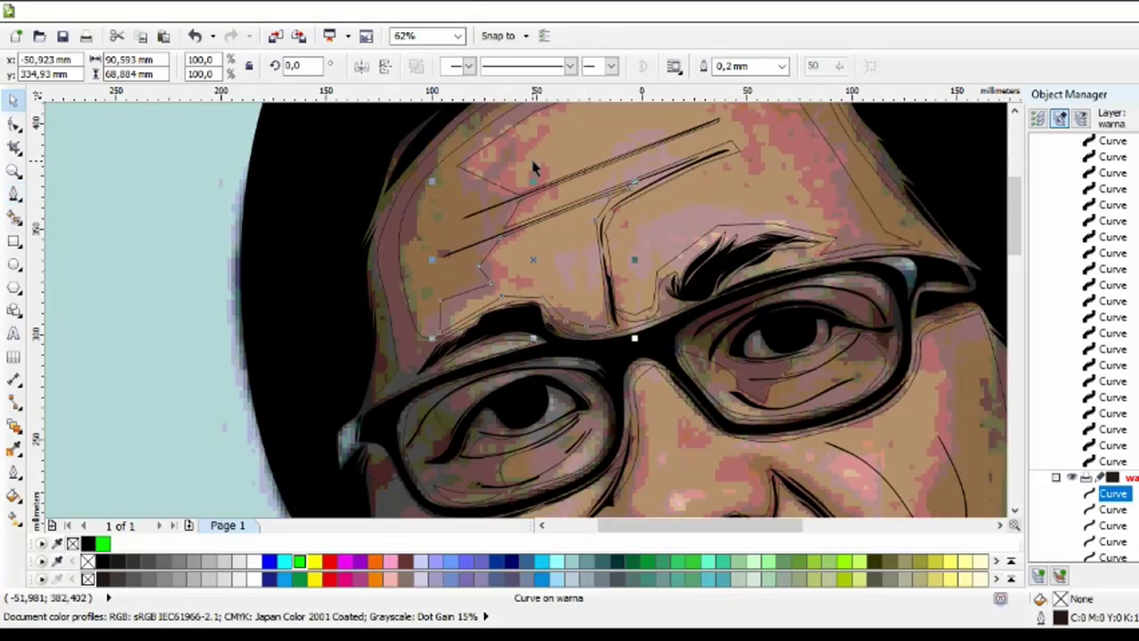
# Combine the two light forehead shapes into one curve and smooth its upper edge below the hairline.
pyautogui.press('space')
pyautogui.press('F10')
pyautogui.scroll(-1, 534, 209)
pyautogui.scroll(2, 343, 229)
pyautogui.doubleClick(565, 298)
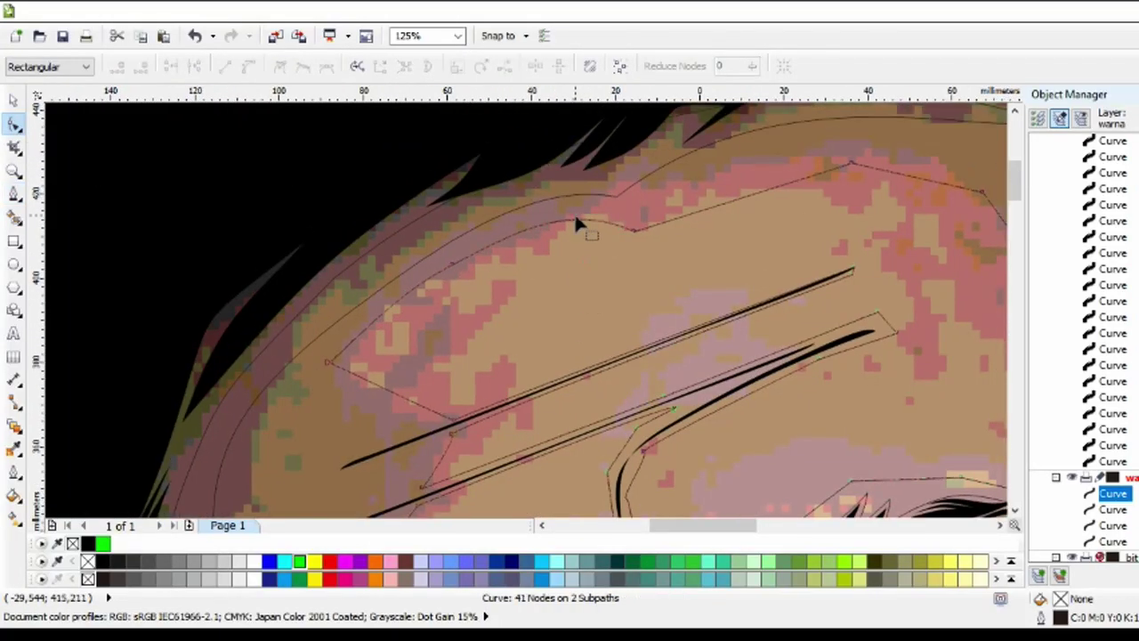
pyautogui.doubleClick(701, 208)
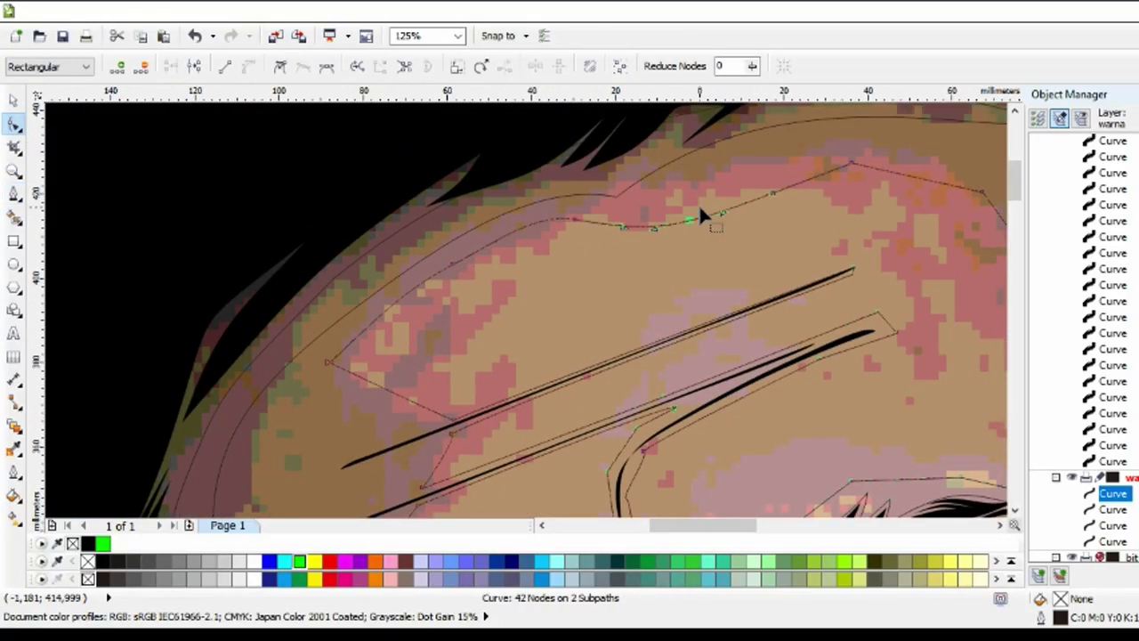
# Delete surplus nodes and curve the forehead outline along the right-hand temple and over the right-hand eyebrow.
pyautogui.hscroll(5, 623, 218)
pyautogui.scroll(-2, 674, 278)
pyautogui.moveTo(674, 278); pyautogui.dragTo(621, 231)
pyautogui.press('Delete')
pyautogui.moveTo(389, 191); pyautogui.dragTo(456, 254)
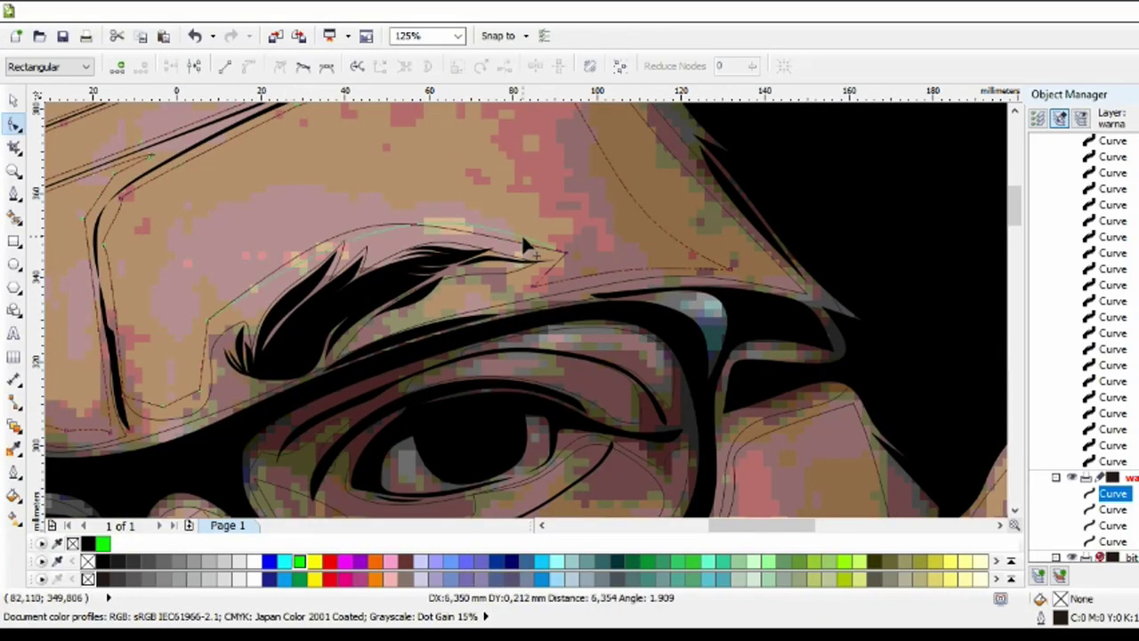
pyautogui.press('Delete')
# Smooth the forehead outline around the inner end of the right-hand eyebrow.
pyautogui.scroll(-2, 525, 244)
pyautogui.scroll(2, 442, 271)
pyautogui.scroll(2, 349, 366)
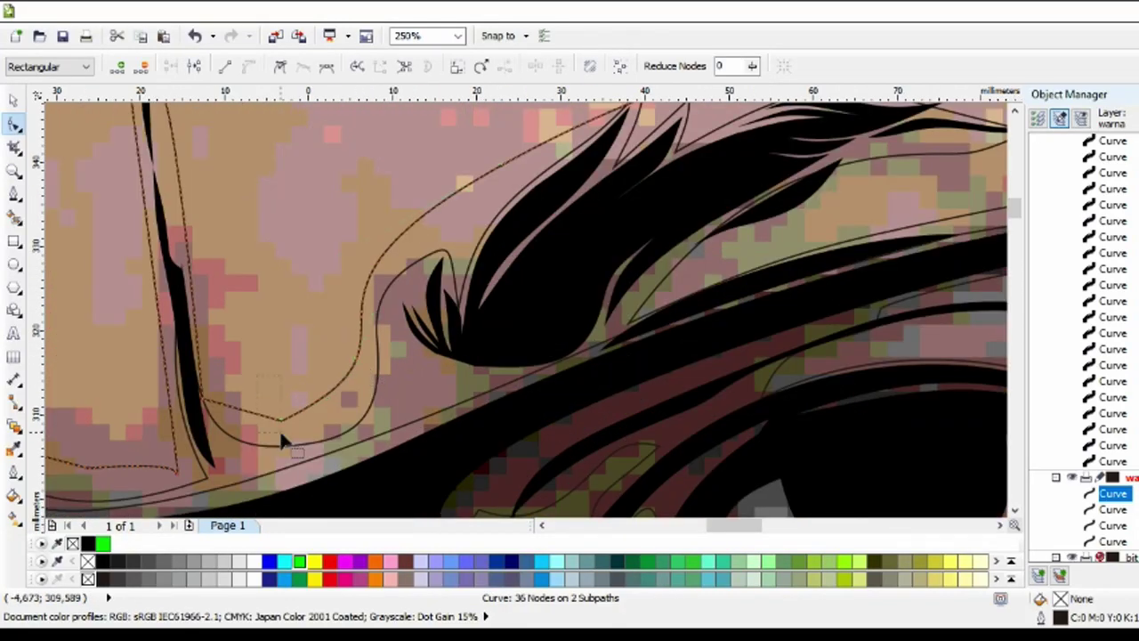
pyautogui.scroll(-2, 267, 396)
# Bend the forehead outline into smooth curves along both sides of the frown line.
pyautogui.scroll(1, 317, 264)
pyautogui.scroll(2, 242, 369)
pyautogui.moveTo(243, 369); pyautogui.dragTo(299, 285)
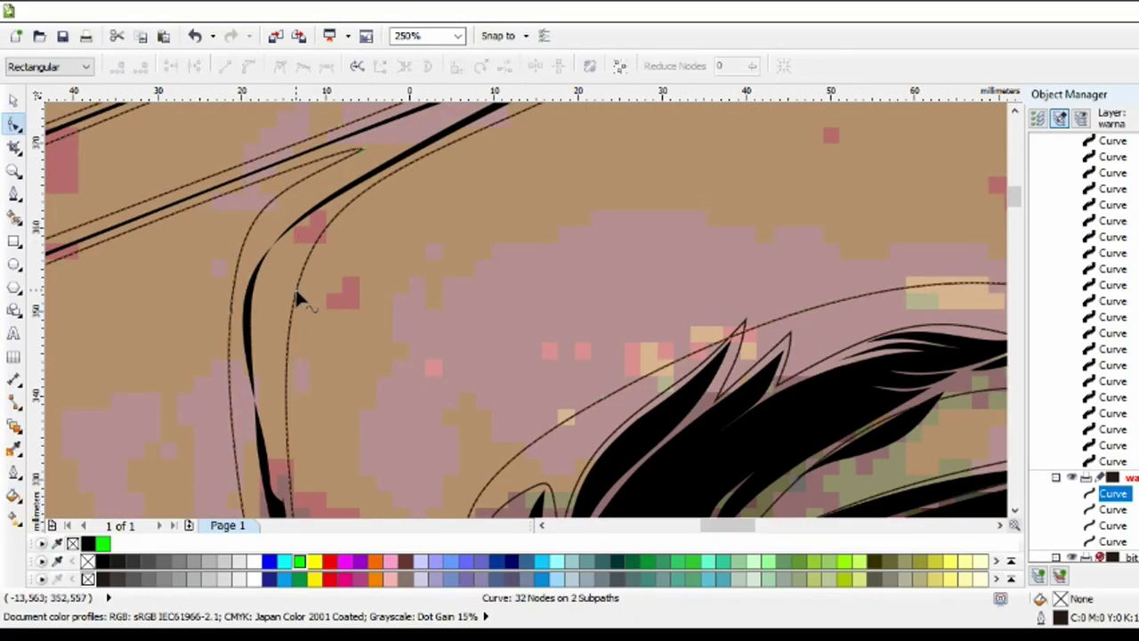
pyautogui.scroll(-2, 300, 301)
pyautogui.scroll(2, 302, 371)
pyautogui.moveTo(302, 371); pyautogui.dragTo(306, 365)
# Select the light face shape and smooth its outline along the nose and nose bridge.
pyautogui.scroll(-2, 306, 365)
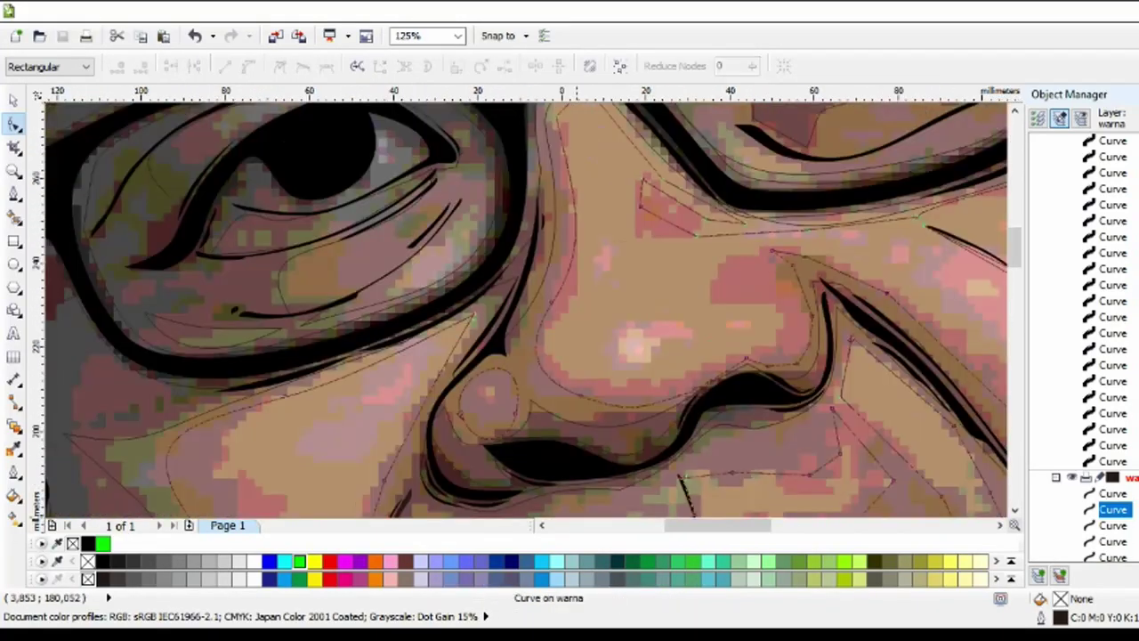
pyautogui.scroll(2, 581, 370)
pyautogui.doubleClick(649, 350)
pyautogui.scroll(2, 456, 311)
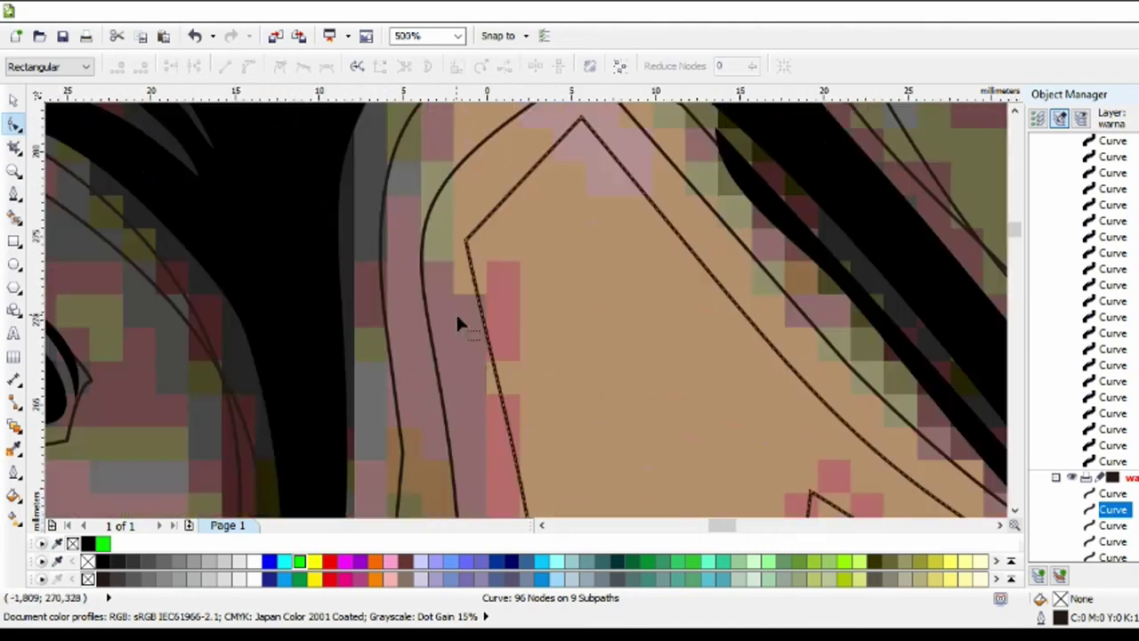
pyautogui.scroll(-3, 579, 327)
# Round the light shape's outline around the right-hand nostril wing.
pyautogui.scroll(2, 780, 440)
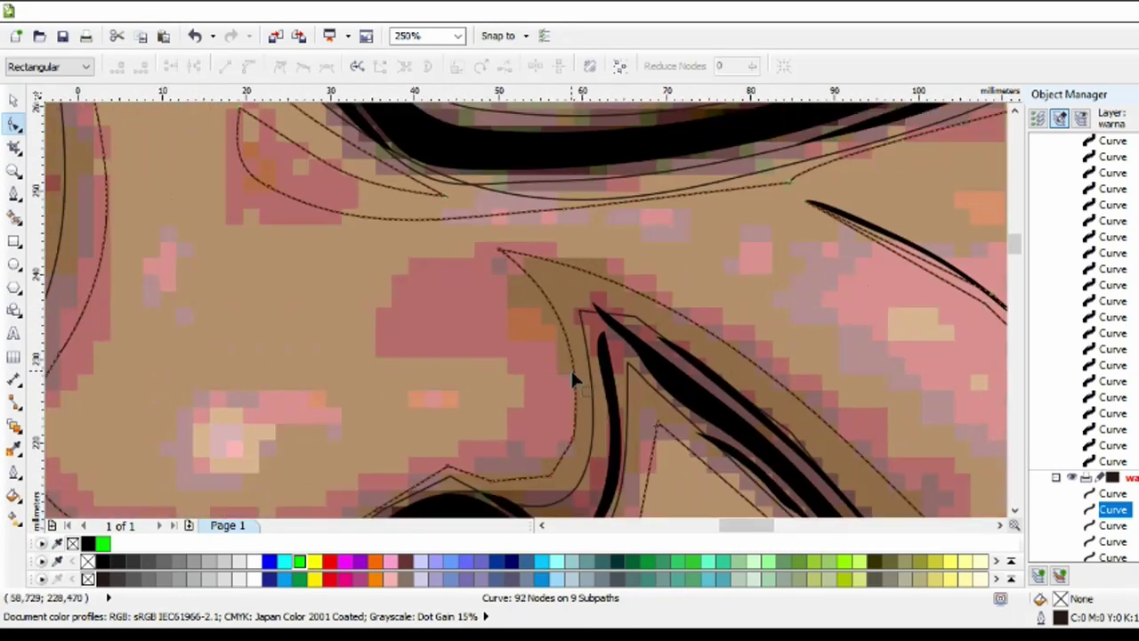
pyautogui.doubleClick(493, 384)
pyautogui.scroll(-2, 602, 339)
pyautogui.scroll(1, 775, 318)
# Smooth the light face shape's outline along the laugh line and the crease on the right-hand cheek.
pyautogui.moveTo(775, 317); pyautogui.dragTo(682, 224)
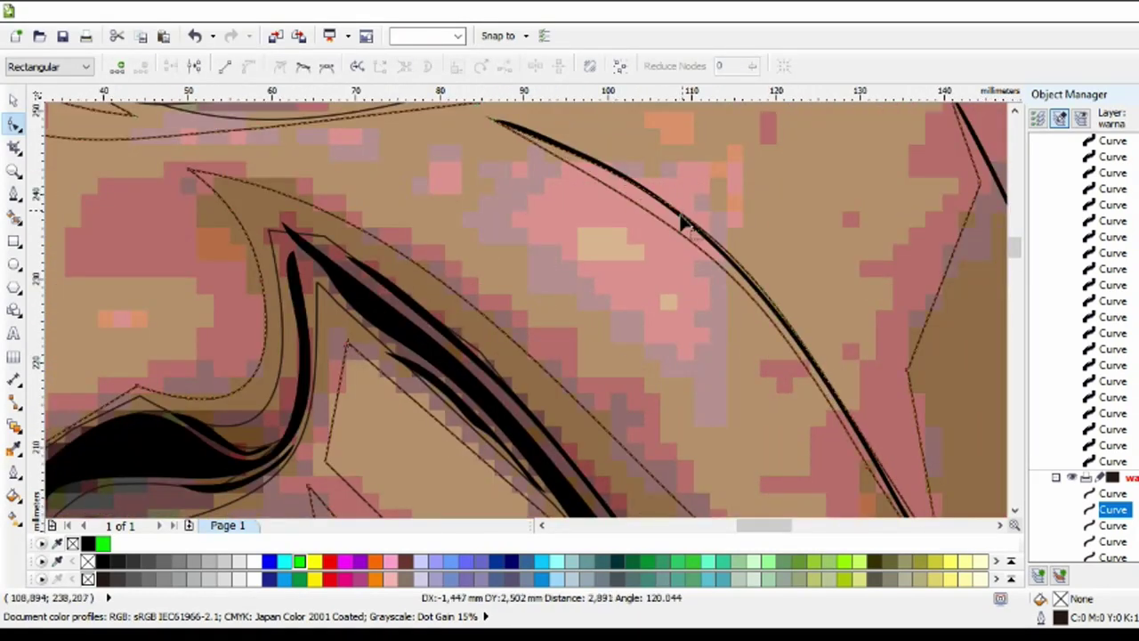
pyautogui.scroll(-2, 703, 329)
pyautogui.scroll(1, 717, 256)
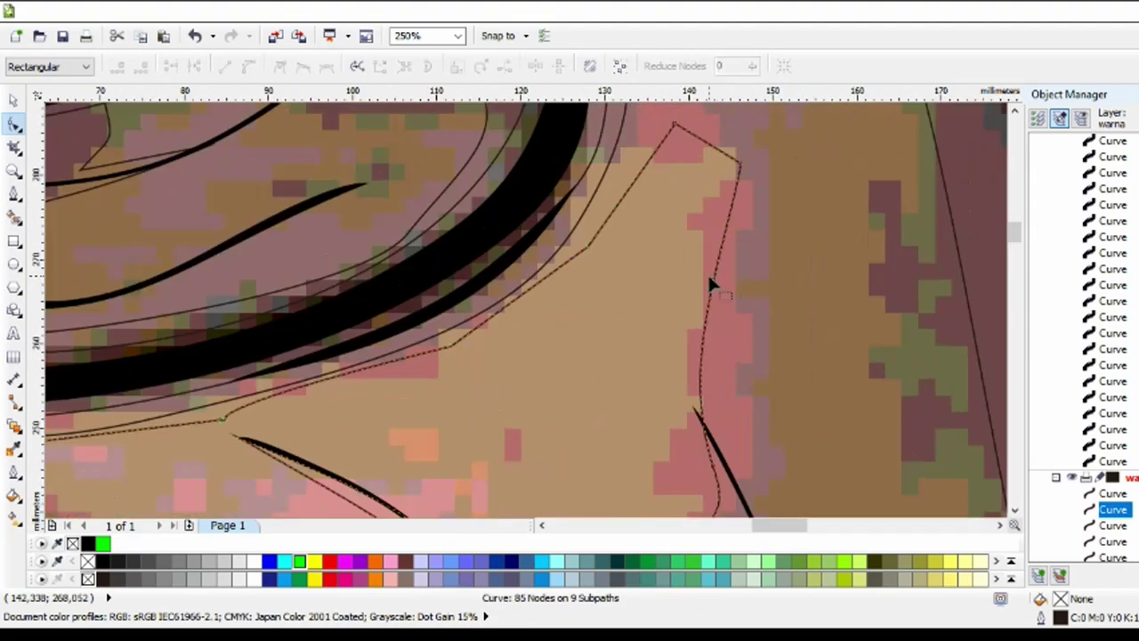
# Bend the light shape's outline into smooth curves beneath the right-hand lens and around its outer corner.
pyautogui.moveTo(501, 306); pyautogui.dragTo(503, 308)
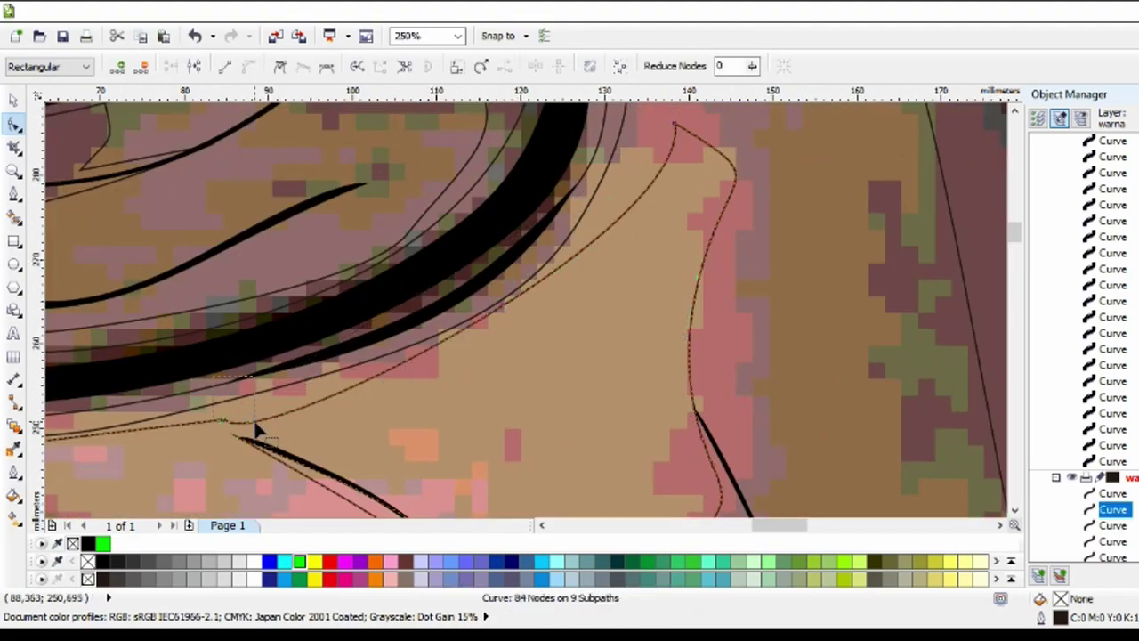
pyautogui.scroll(-2, 255, 433)
pyautogui.scroll(2, 351, 412)
pyautogui.moveTo(347, 378); pyautogui.dragTo(349, 376)
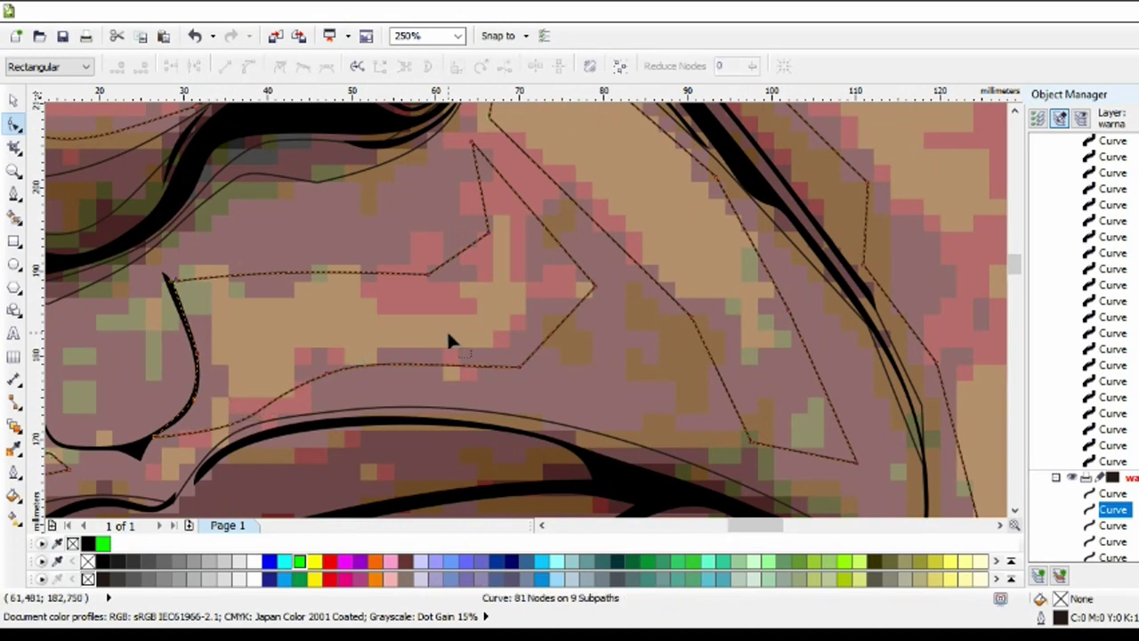
# Round the light shape's corners between the nose and the upper lip.
pyautogui.moveTo(522, 243); pyautogui.dragTo(574, 253)
pyautogui.doubleClick(488, 234)
pyautogui.doubleClick(656, 254)
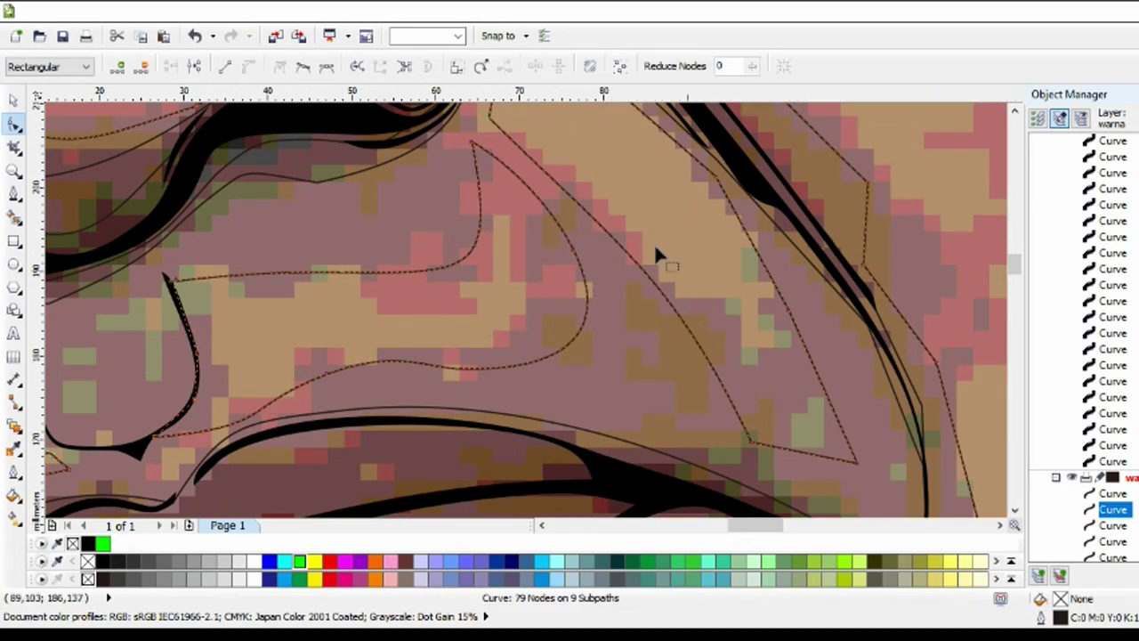
# Remove surplus nodes and smooth the light shape's outline along the laugh line and cheek beside the mouth.
pyautogui.scroll(-2, 685, 333)
pyautogui.scroll(2, 557, 360)
pyautogui.doubleClick(557, 360)
pyautogui.scroll(-2, 504, 359)
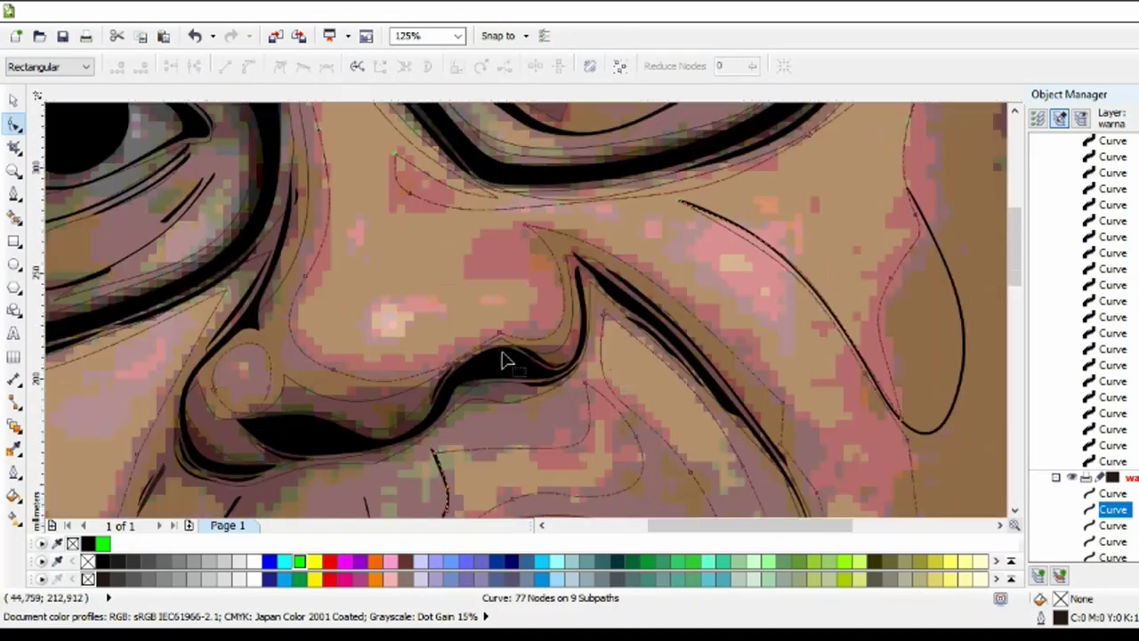
pyautogui.scroll(2, 600, 408)
pyautogui.doubleClick(567, 308)
pyautogui.scroll(-1, 601, 371)
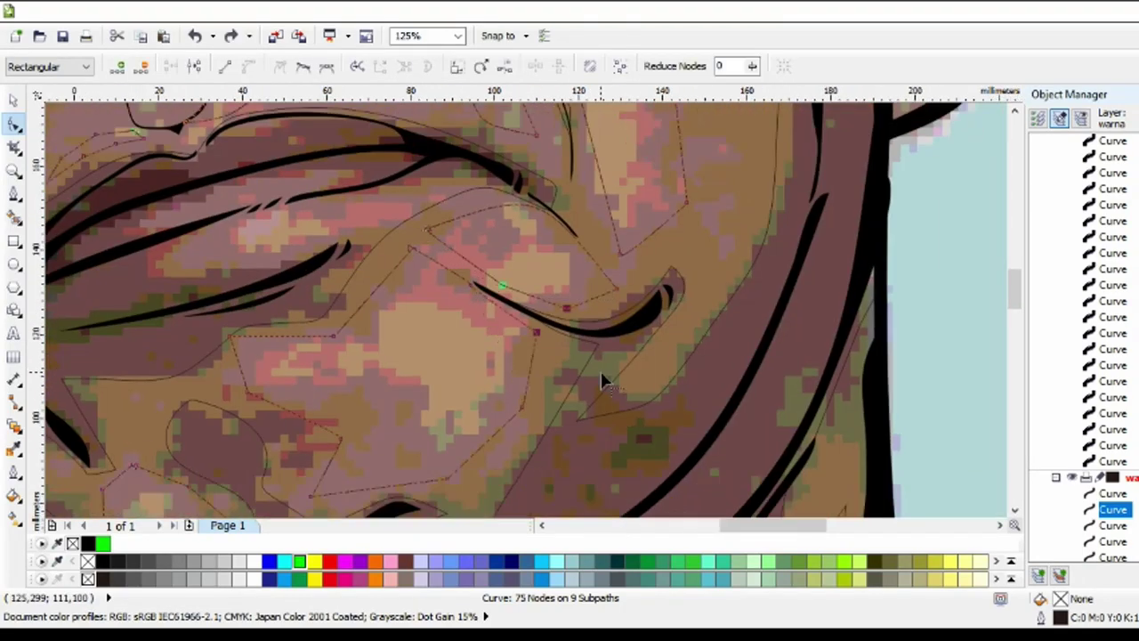
# Smooth the light patches below the right-hand mouth corner by removing their corner nodes and bending the outlines.
pyautogui.scroll(1, 601, 371)
pyautogui.doubleClick(528, 287)
pyautogui.doubleClick(534, 327)
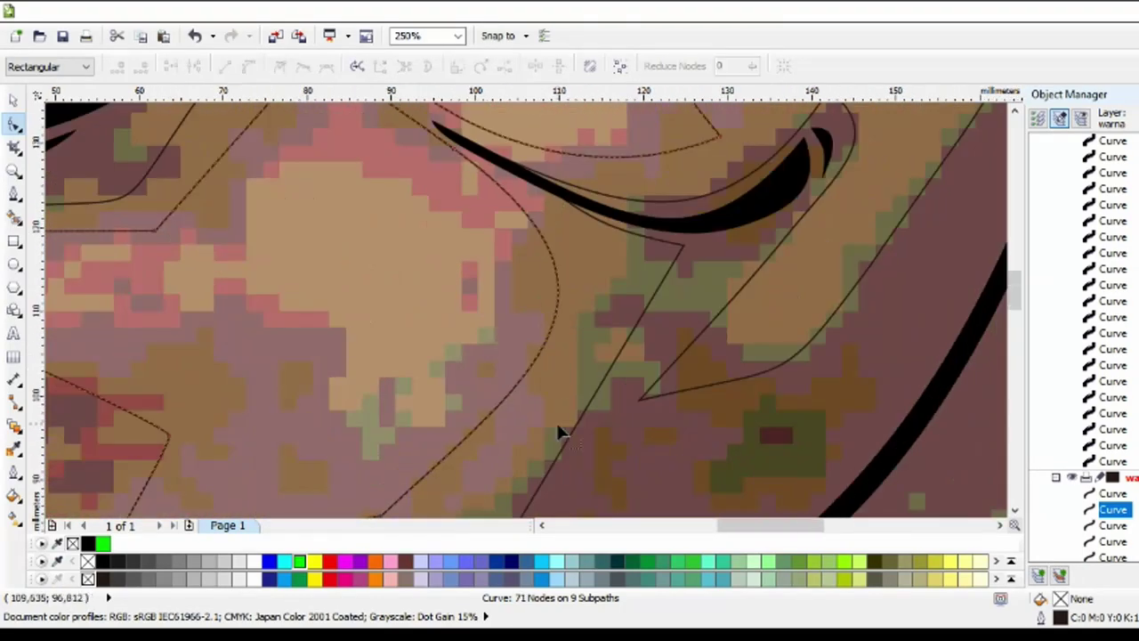
pyautogui.scroll(-1, 132, 394)
pyautogui.doubleClick(133, 395)
pyautogui.scroll(-1, 332, 299)
# Round the left-hand chin patch and smooth the light shape's remaining corners below the mouth.
pyautogui.doubleClick(333, 300)
pyautogui.scroll(1, 410, 344)
pyautogui.doubleClick(664, 381)
pyautogui.scroll(-1, 664, 382)
pyautogui.scroll(1, 270, 302)
pyautogui.doubleClick(389, 441)
pyautogui.scroll(-1, 389, 441)
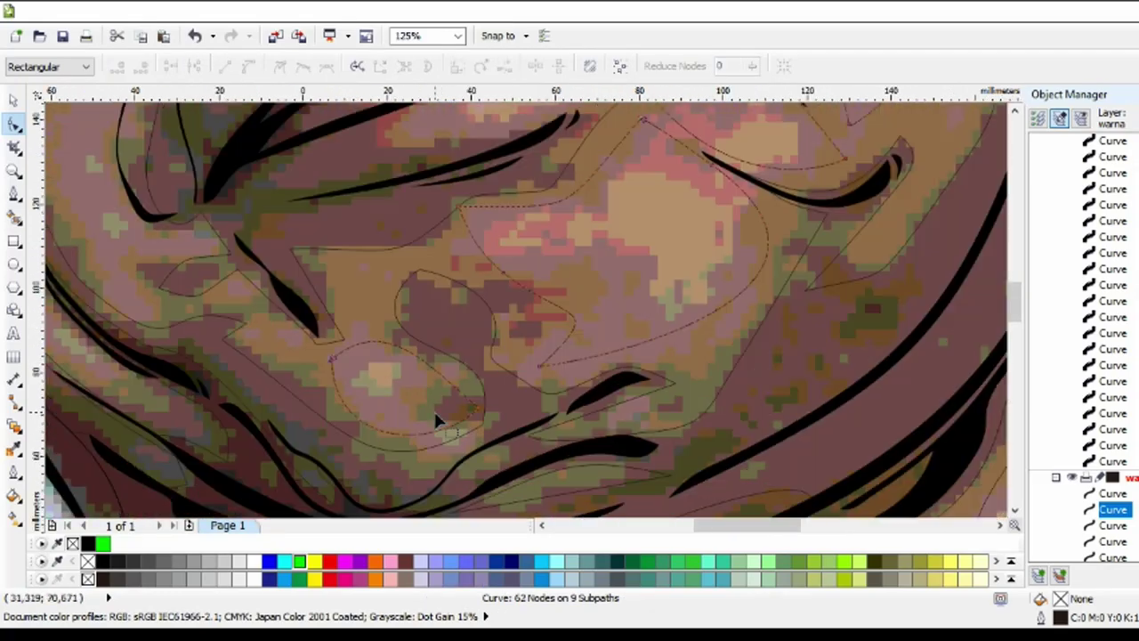
pyautogui.scroll(-1, 437, 415)
pyautogui.scroll(3, 569, 399)
pyautogui.doubleClick(521, 331)
pyautogui.scroll(-5, 521, 331)
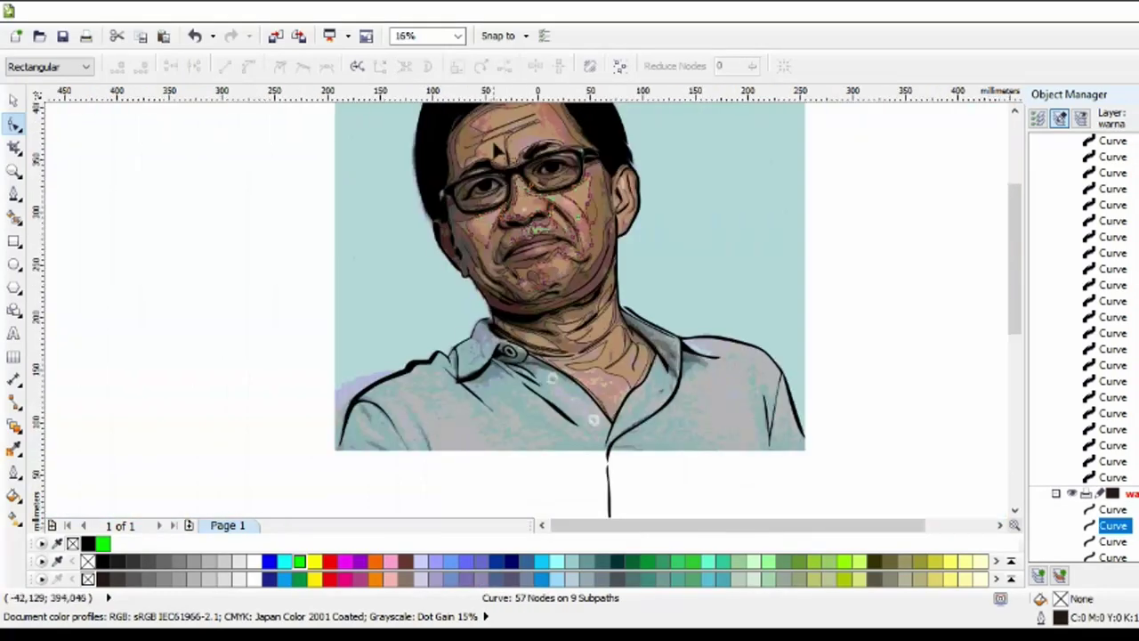
# Round the pointed ends of the forehead outline around the tips of the wrinkle lines.
pyautogui.scroll(1, 484, 226)
pyautogui.click(606, 169)
pyautogui.scroll(3, 606, 169)
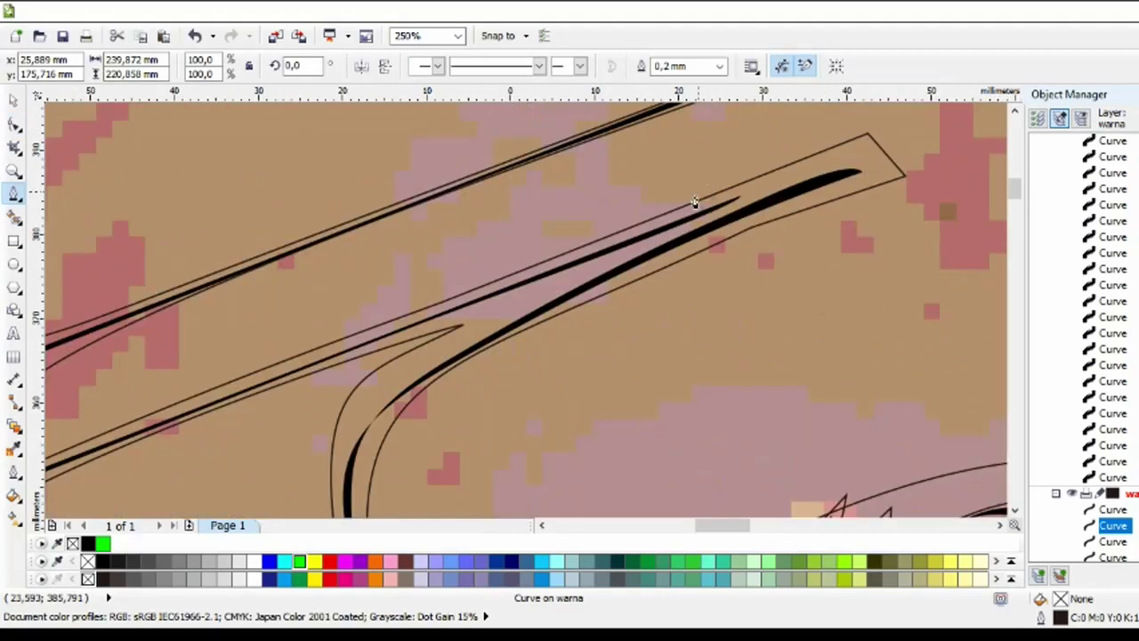
pyautogui.scroll(1, 778, 149)
pyautogui.doubleClick(755, 184)
pyautogui.doubleClick(828, 168)
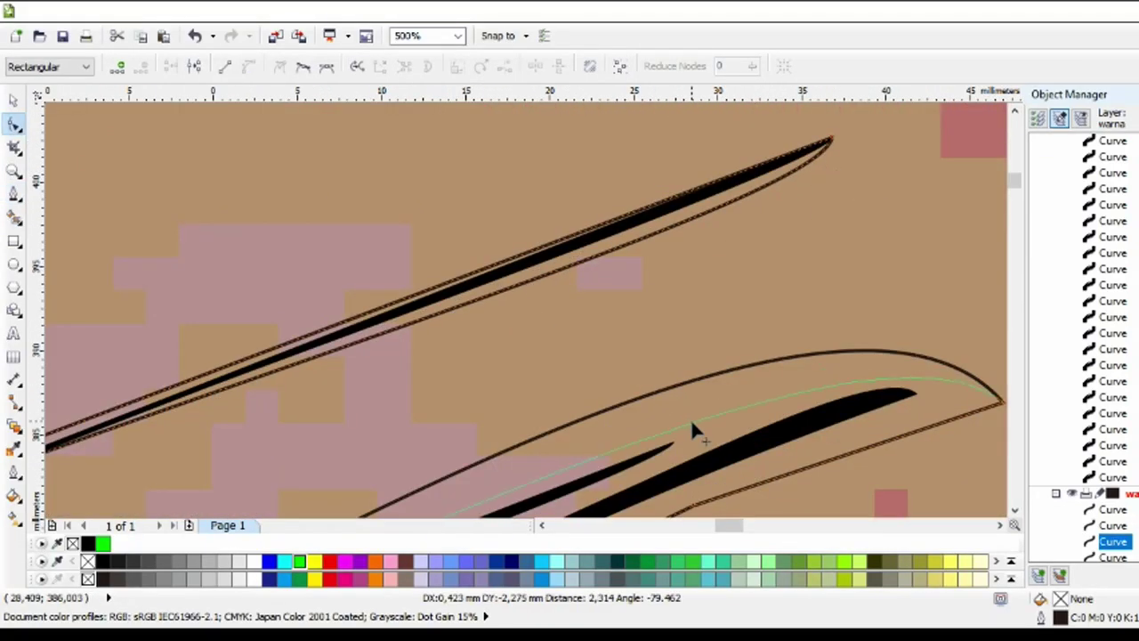
pyautogui.scroll(-2, 692, 425)
pyautogui.scroll(1, 546, 232)
# Draw a closed straight-sided highlight shape above the upper forehead wrinkle on the warna layer.
pyautogui.press('F5')
pyautogui.click(752, 175)
pyautogui.click(614, 165)
pyautogui.click(320, 282)
pyautogui.doubleClick(205, 396)
# Draw a second closed highlight shape above the middle forehead wrinkle.
pyautogui.click(766, 298)
pyautogui.click(688, 278)
pyautogui.click(381, 405)
pyautogui.click(316, 462)
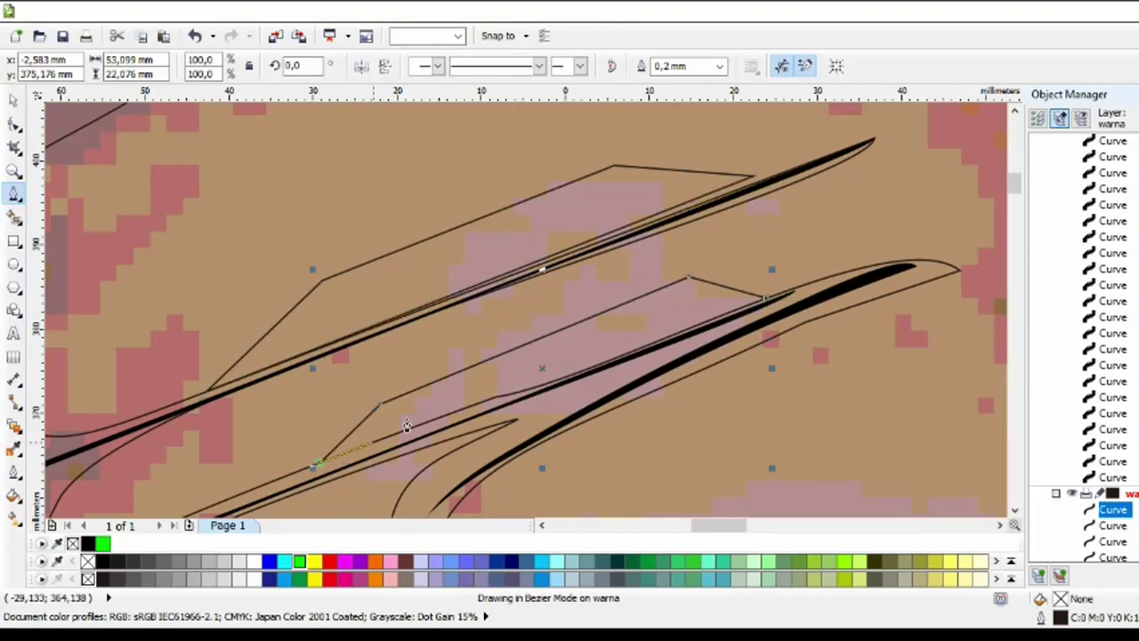
pyautogui.click(765, 302)
# Delete the corner nodes of both forehead highlight shapes and bend their upper edges into smooth arcs.
pyautogui.press('F10')
pyautogui.press('Delete')
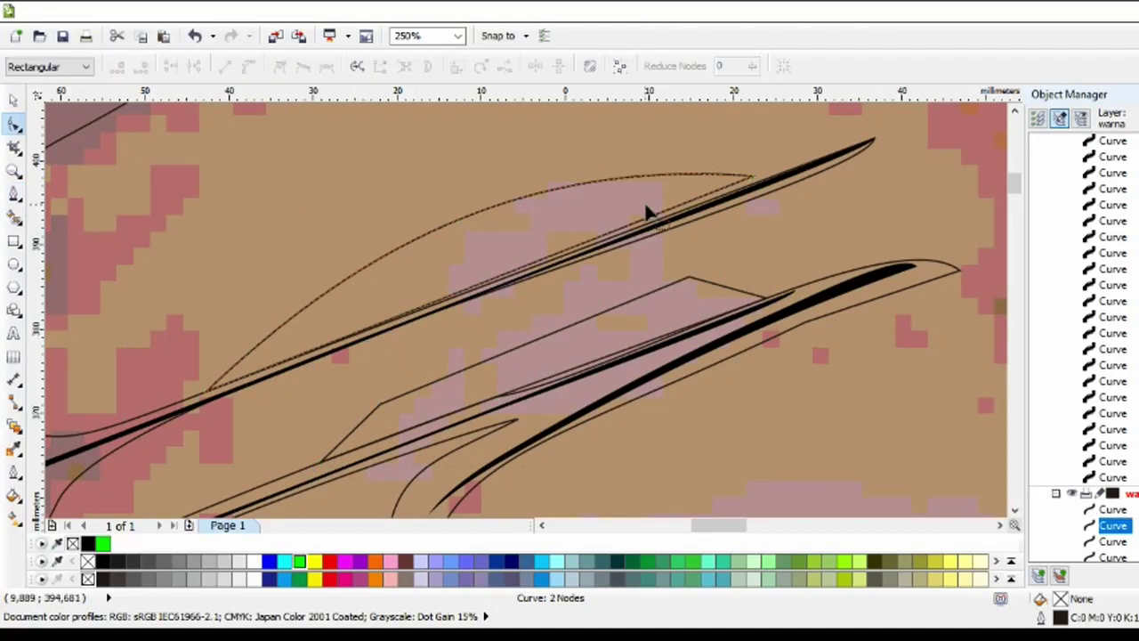
pyautogui.doubleClick(464, 227)
pyautogui.press('F3')
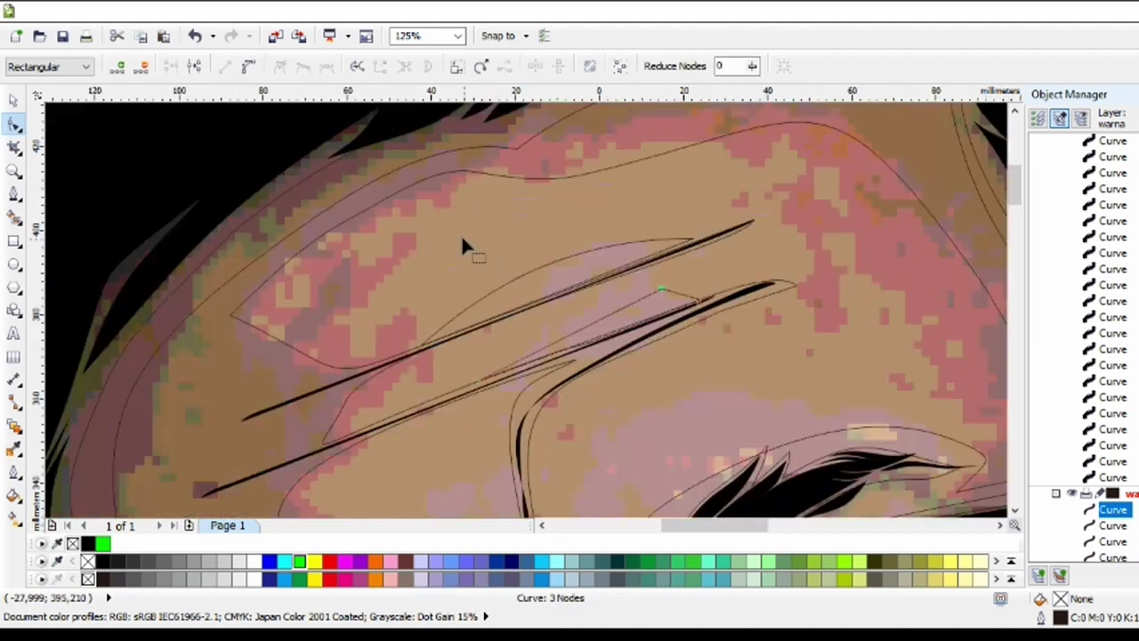
pyautogui.press('Delete')
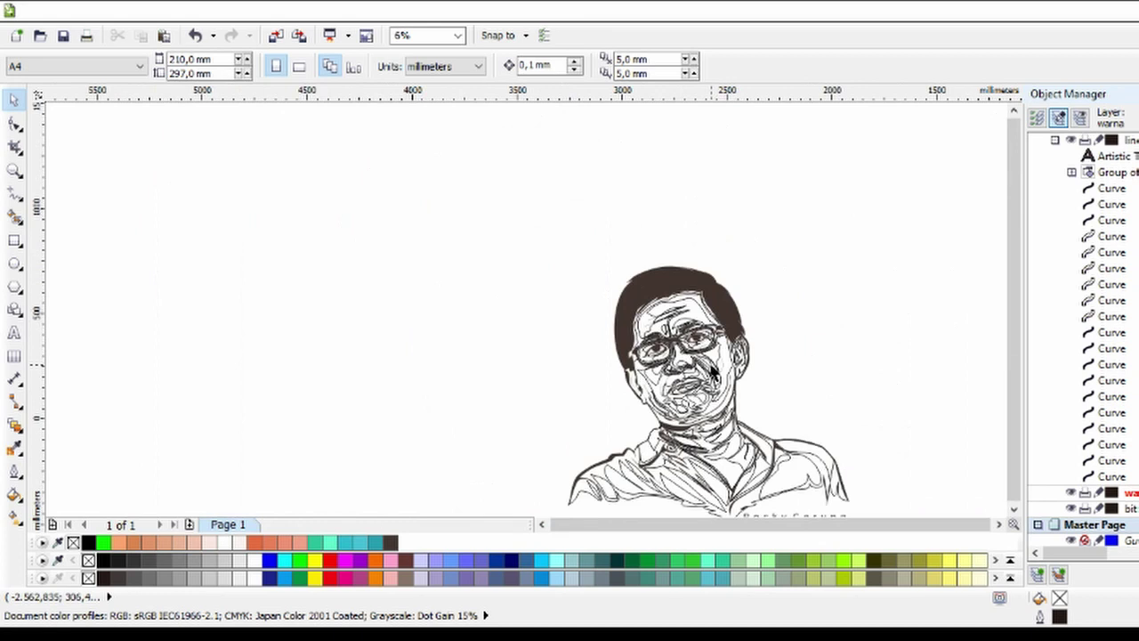
# Fill the skin base and tonal shapes with graded palette tones from orange-brown to light peach.
pyautogui.scroll(2, 711, 372)
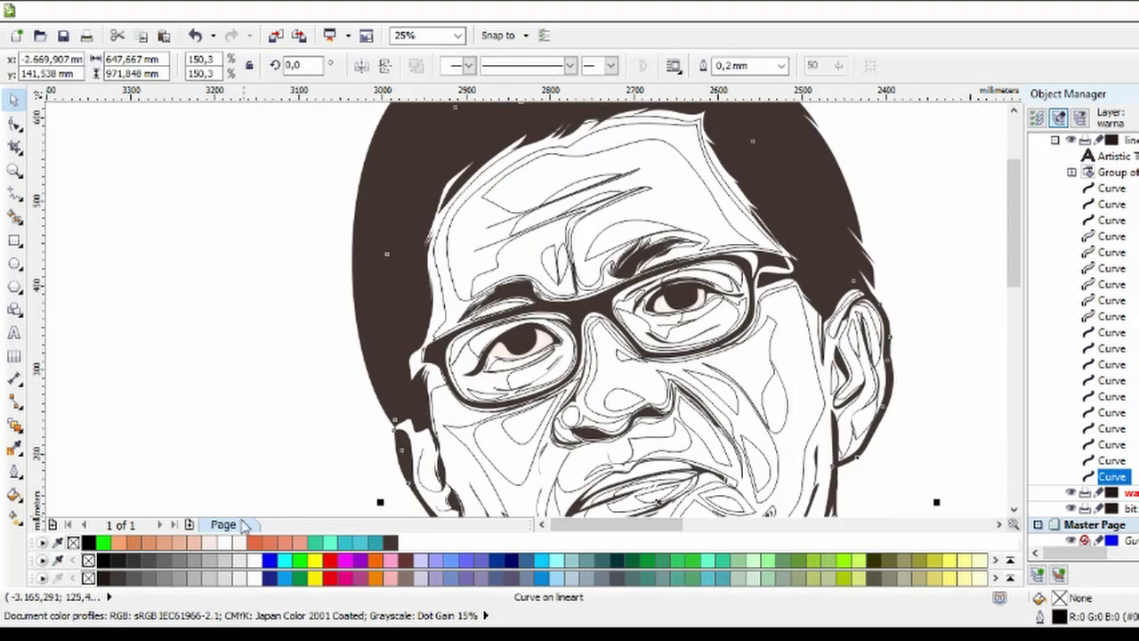
pyautogui.click(133, 543)
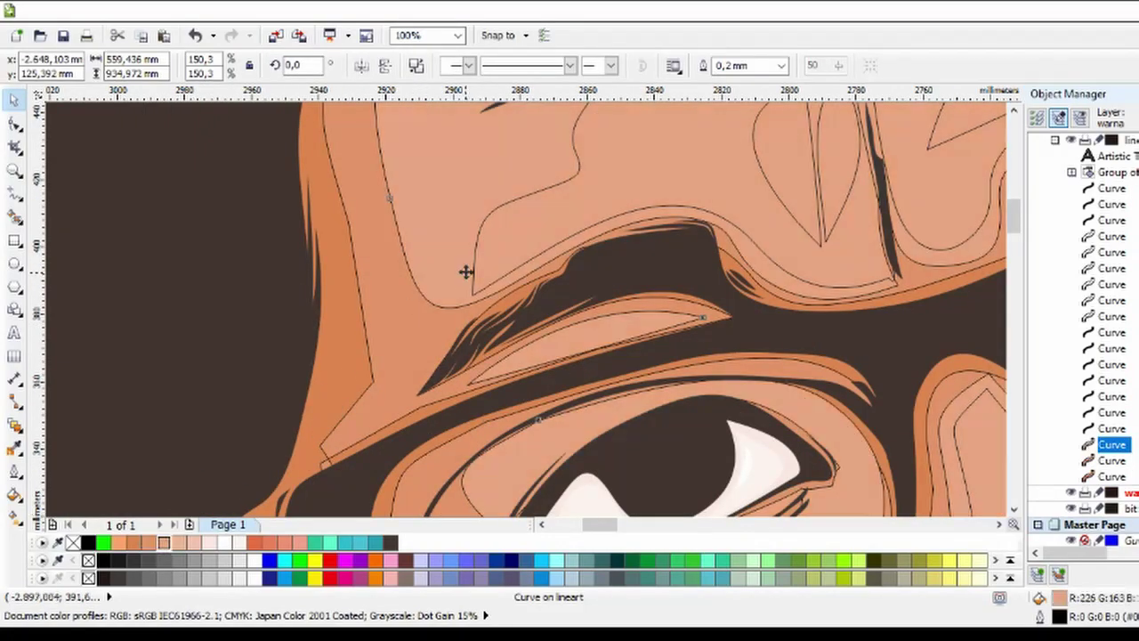
pyautogui.click(196, 539)
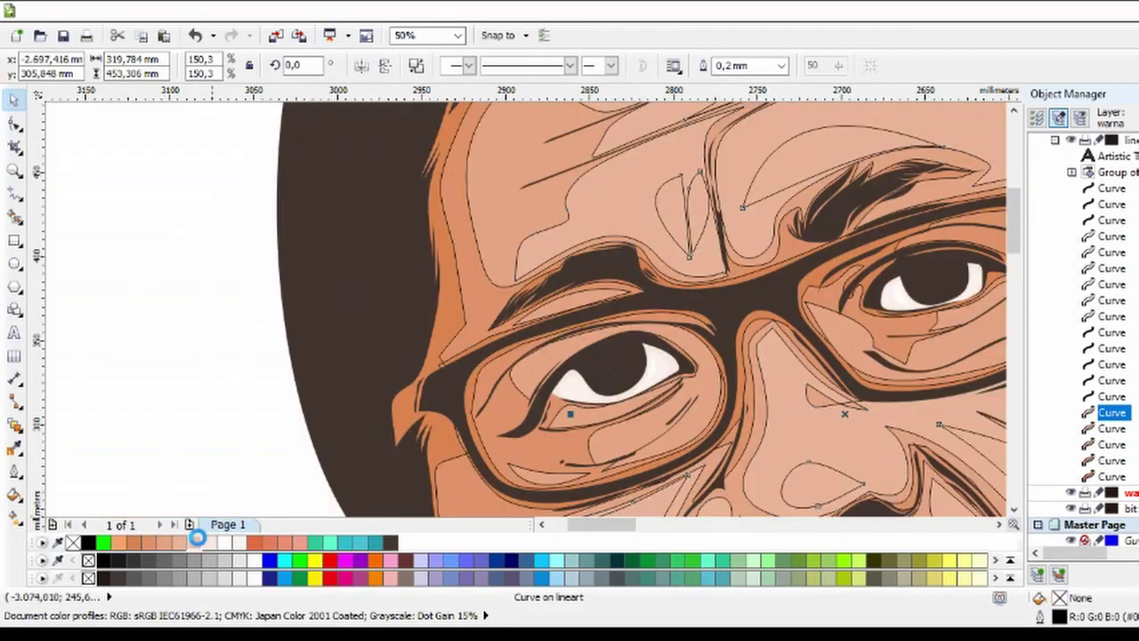
pyautogui.press('F3')
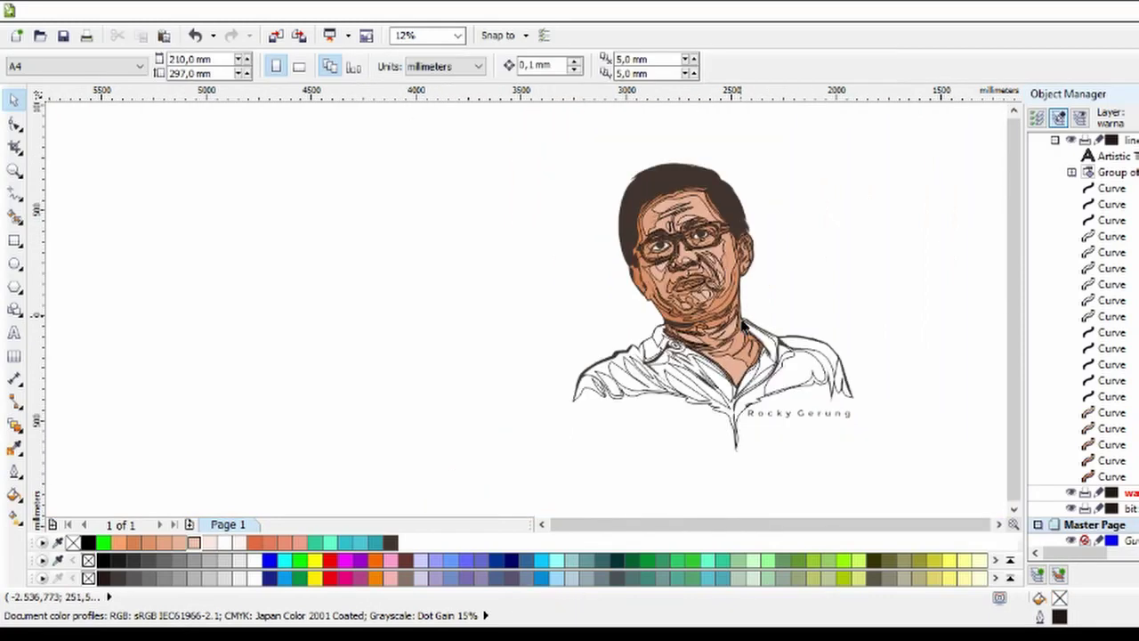
# Fill the lip base, midtone and highlight shapes with the palette's red-orange to pink tones.
pyautogui.scroll(2, 766, 310)
pyautogui.click(765, 309)
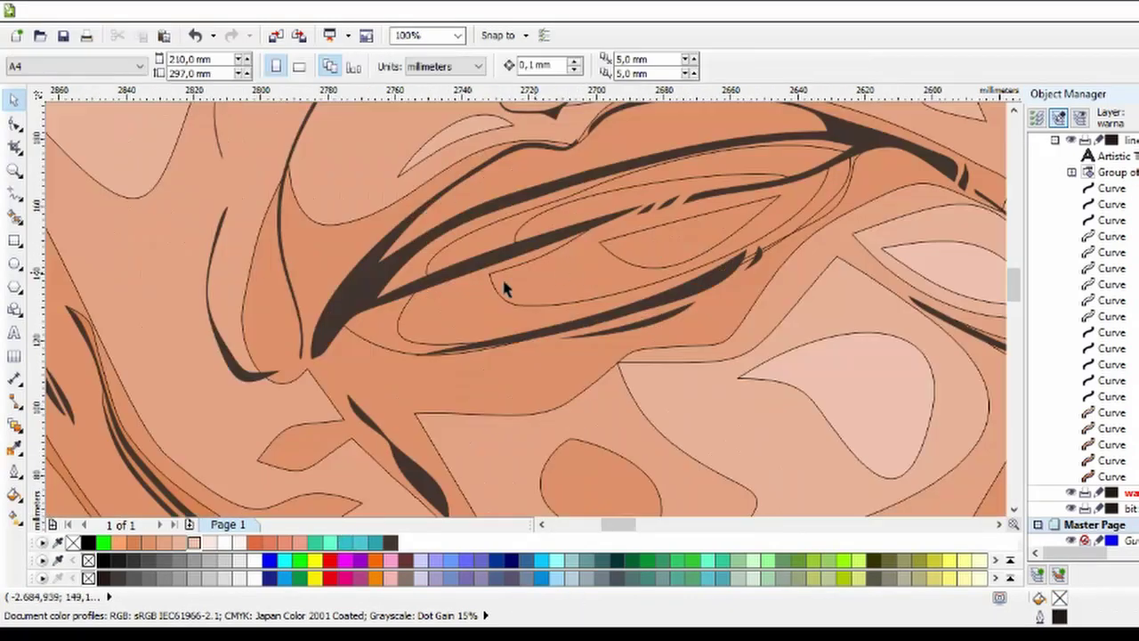
pyautogui.click(378, 423)
pyautogui.click(539, 292)
pyautogui.click(636, 254)
pyautogui.press('F3')
pyautogui.click(247, 402)
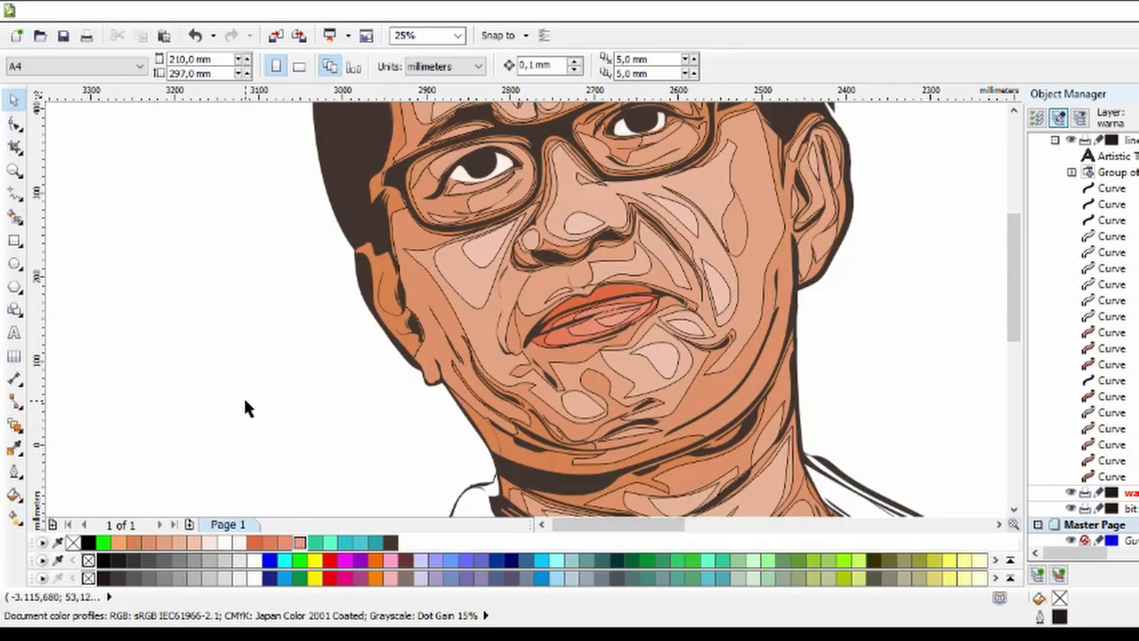
# Fill the shirt base, light and shadow shapes with the palette's three turquoise tones.
pyautogui.scroll(-1, 343, 329)
pyautogui.scroll(2, 365, 341)
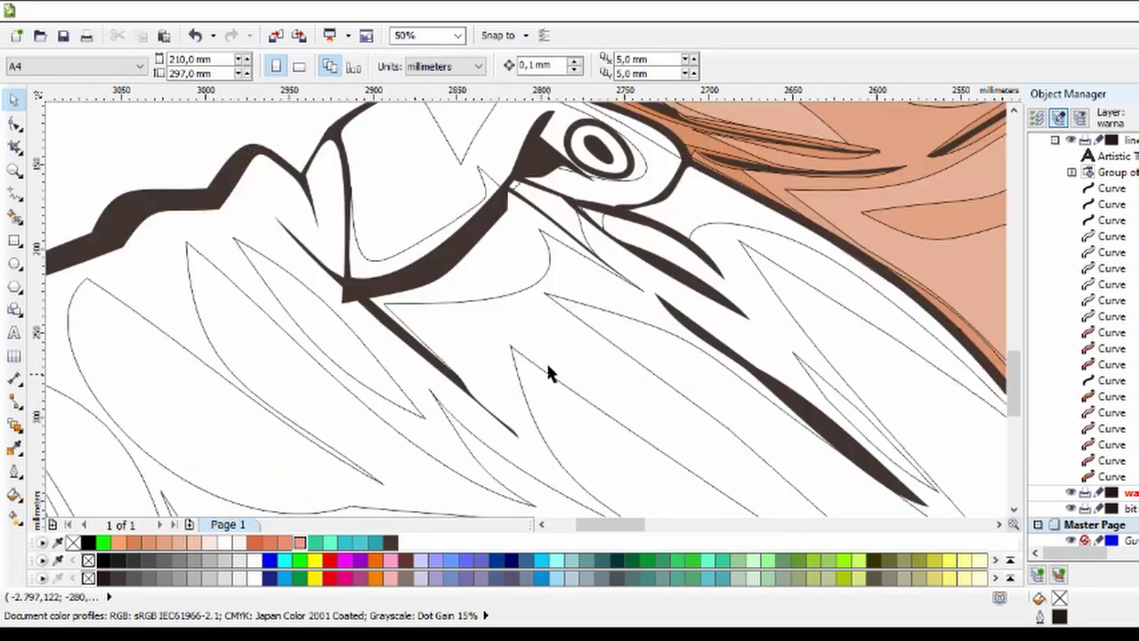
pyautogui.click(169, 282)
pyautogui.click(360, 544)
pyautogui.click(440, 444)
pyautogui.click(441, 458)
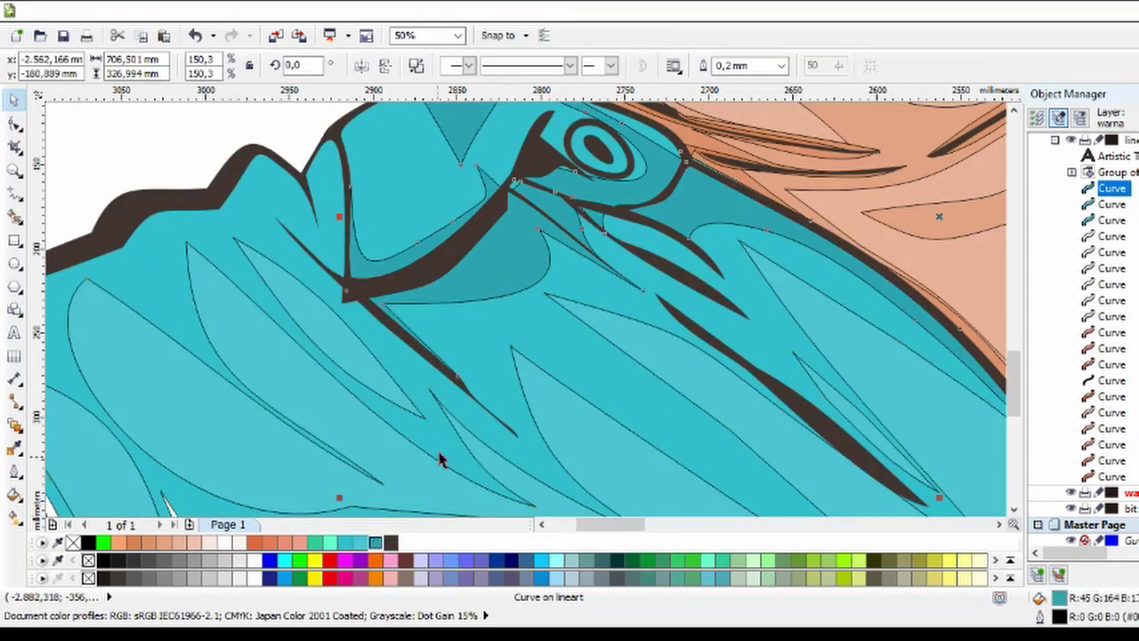
# Select all the artwork and remove the thin outlines from the coloured shapes.
pyautogui.scroll(-1, 440, 458)
pyautogui.scroll(1, 579, 453)
pyautogui.scroll(-3, 430, 187)
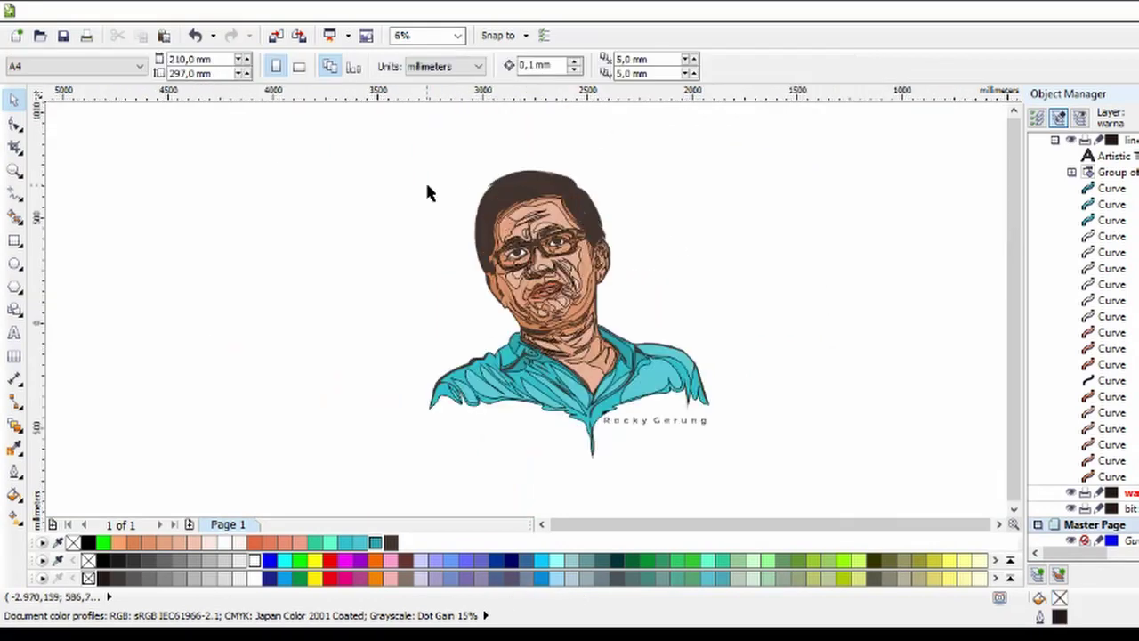
pyautogui.scroll(1, 430, 188)
pyautogui.hotkey('ctrl', 'a')
pyautogui.press('Escape')
pyautogui.scroll(1, 639, 319)
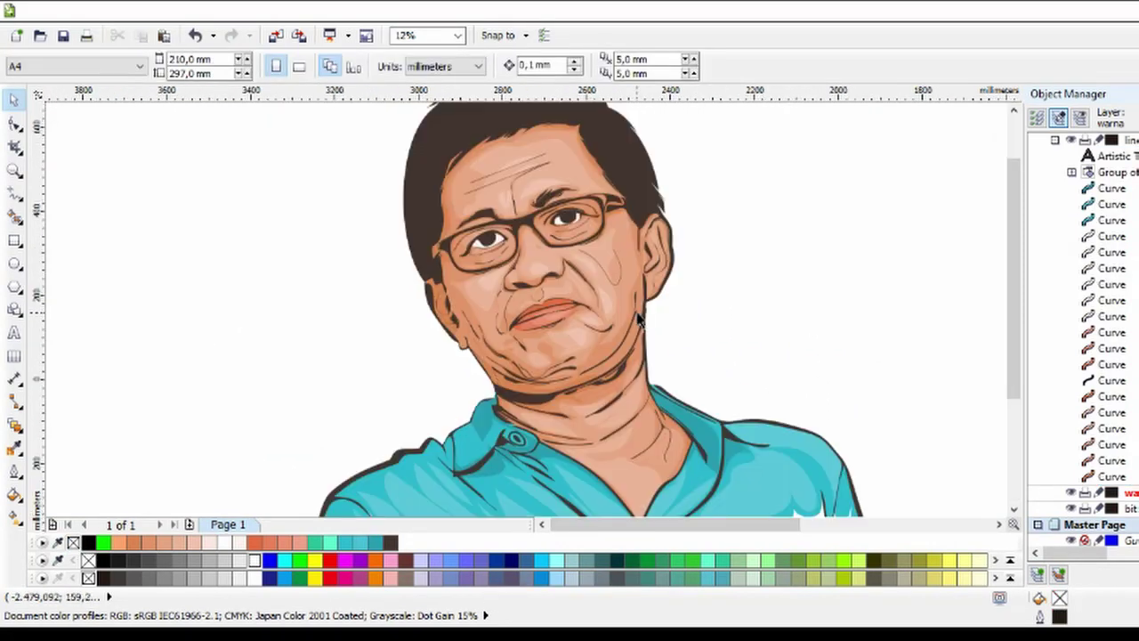
# Start tracing a new shape on the warna layer along the upper edge of the right-hand glasses frame.
pyautogui.scroll(2, 621, 338)
pyautogui.scroll(-1, 564, 287)
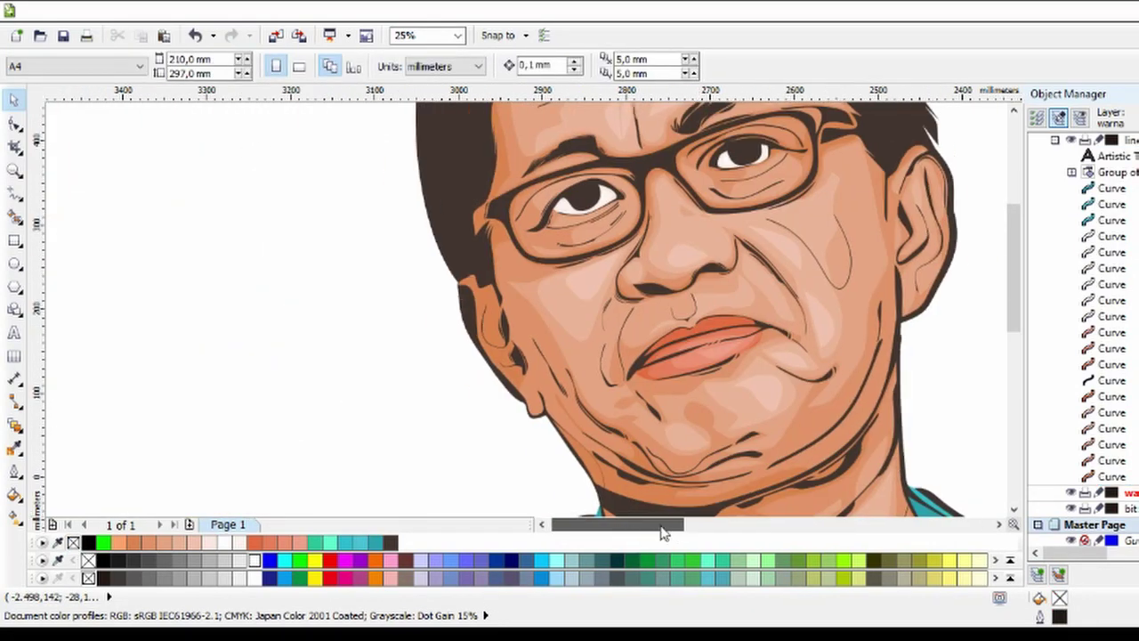
pyautogui.scroll(3, 372, 169)
pyautogui.scroll(-3, 372, 169)
pyautogui.scroll(3, 553, 145)
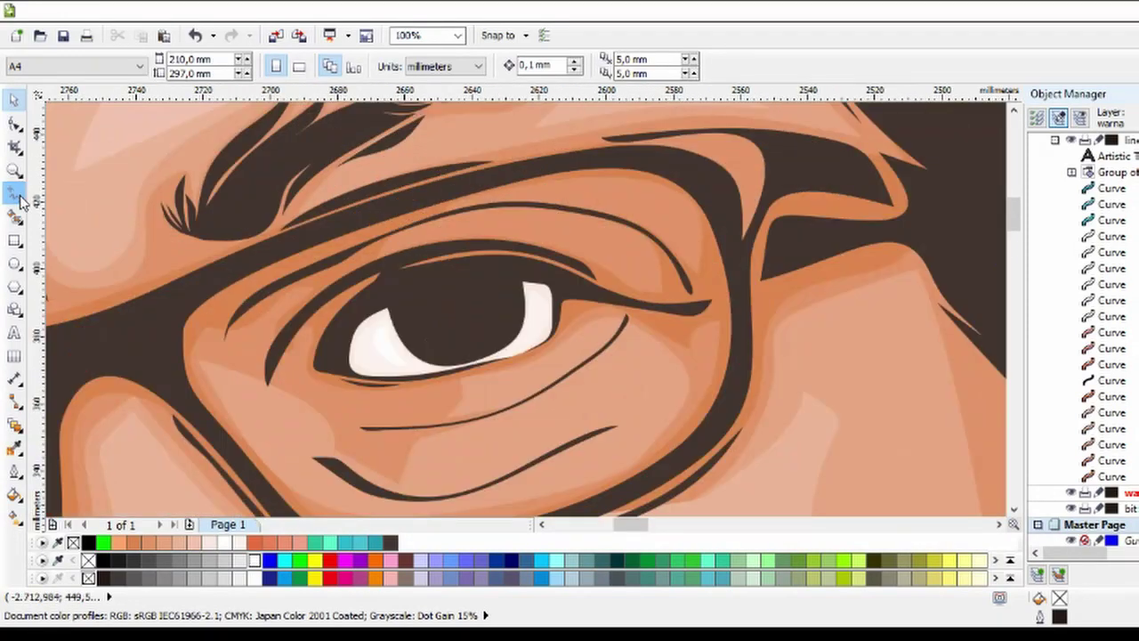
pyautogui.press('F5')
pyautogui.doubleClick(684, 165)
pyautogui.scroll(-2, 946, 183)
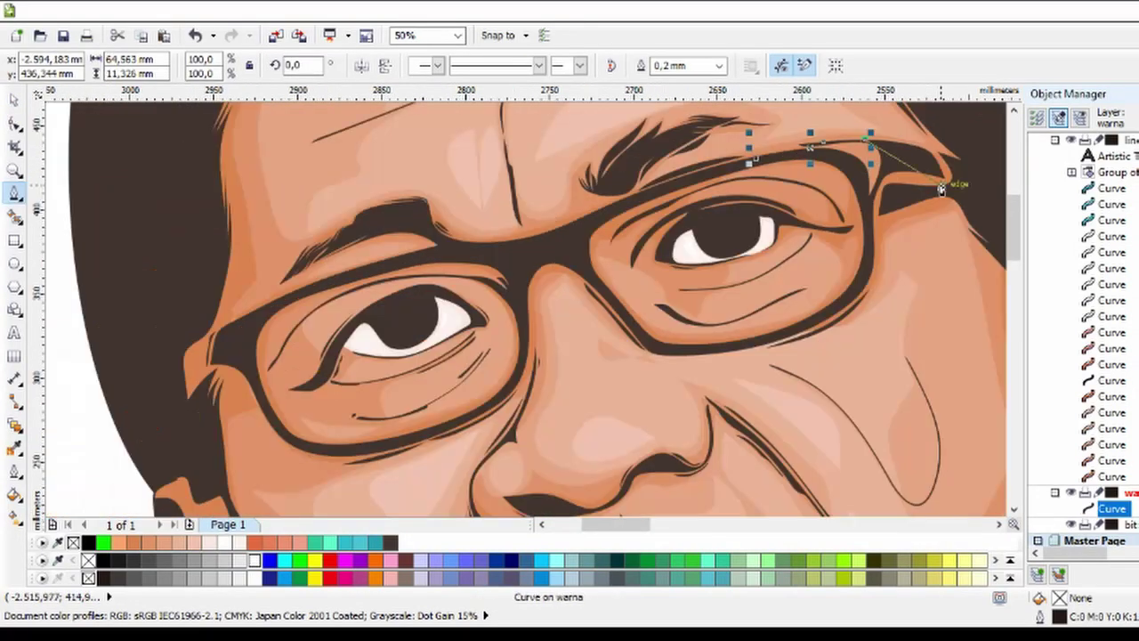
# Continue the glasses shape around the temple hinge, close it, and fill it with dark brown.
pyautogui.scroll(2, 946, 178)
pyautogui.click(576, 337)
pyautogui.scroll(2, 579, 343)
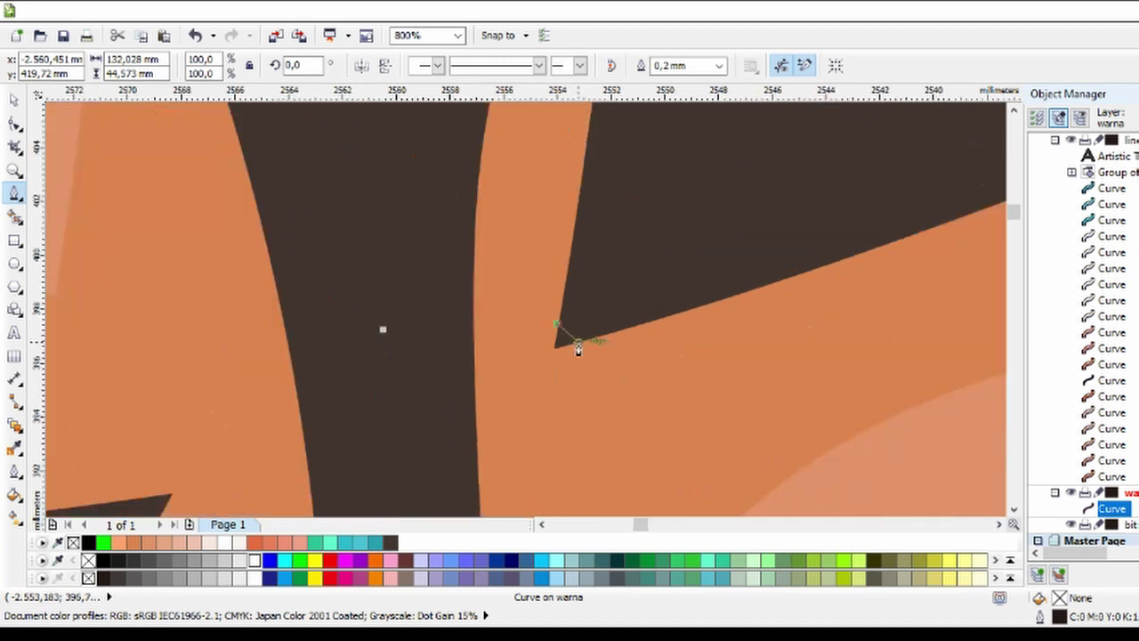
pyautogui.scroll(-3, 406, 427)
pyautogui.scroll(1, 148, 236)
pyautogui.scroll(-1, 198, 231)
pyautogui.scroll(1, 197, 231)
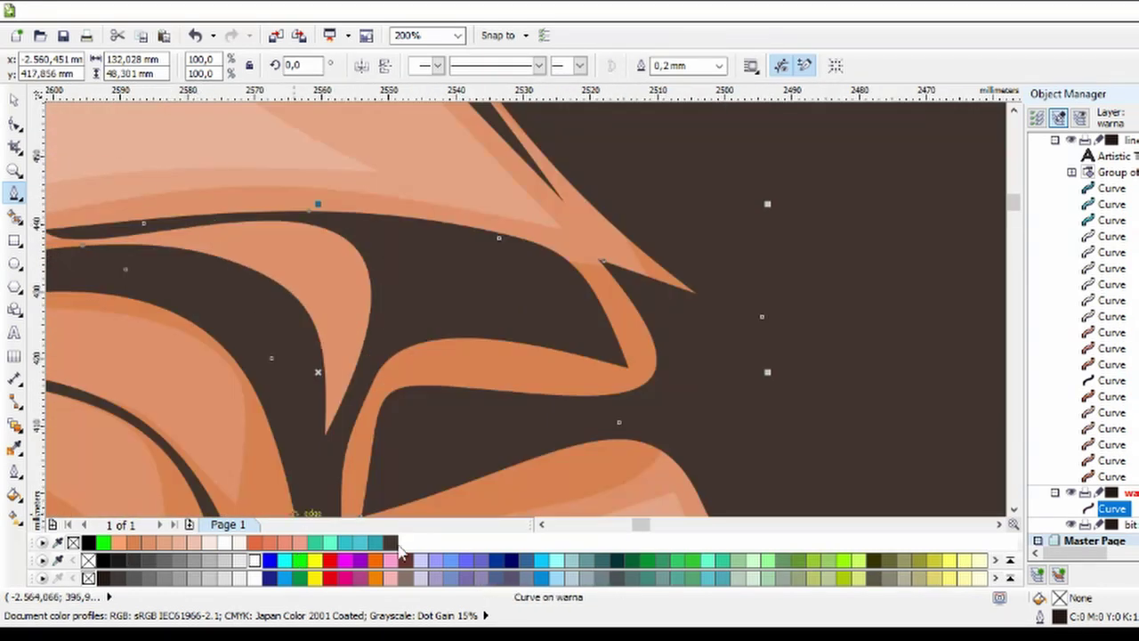
# Undo the glasses shape's fill and last segments, and leave the drawing tool.
pyautogui.scroll(-1, 344, 298)
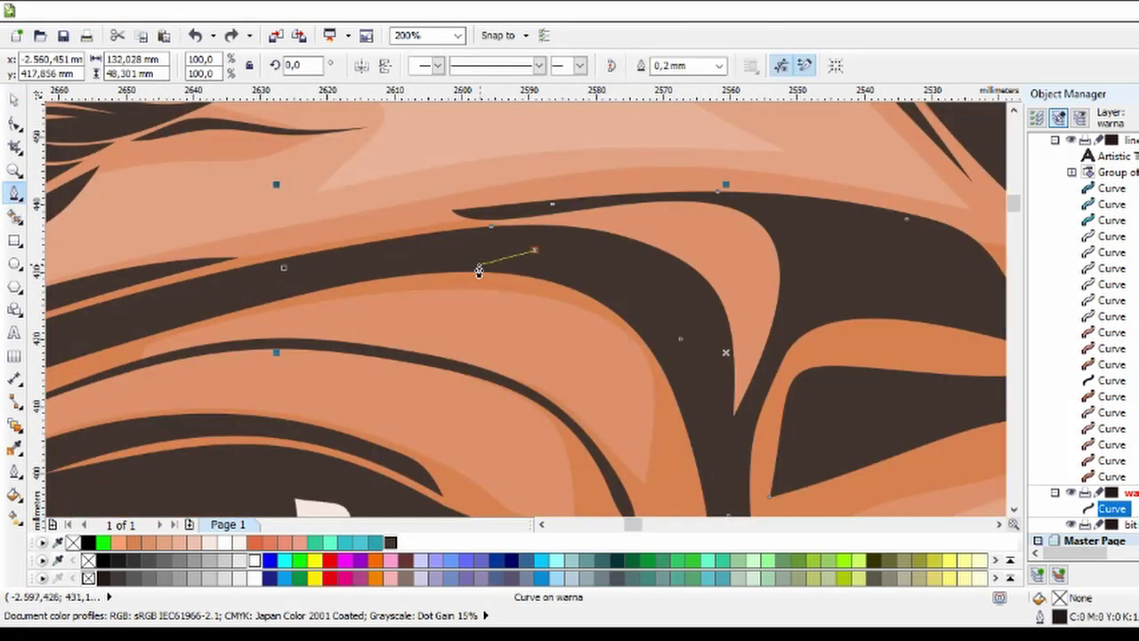
pyautogui.scroll(-1, 480, 267)
pyautogui.scroll(1, 447, 246)
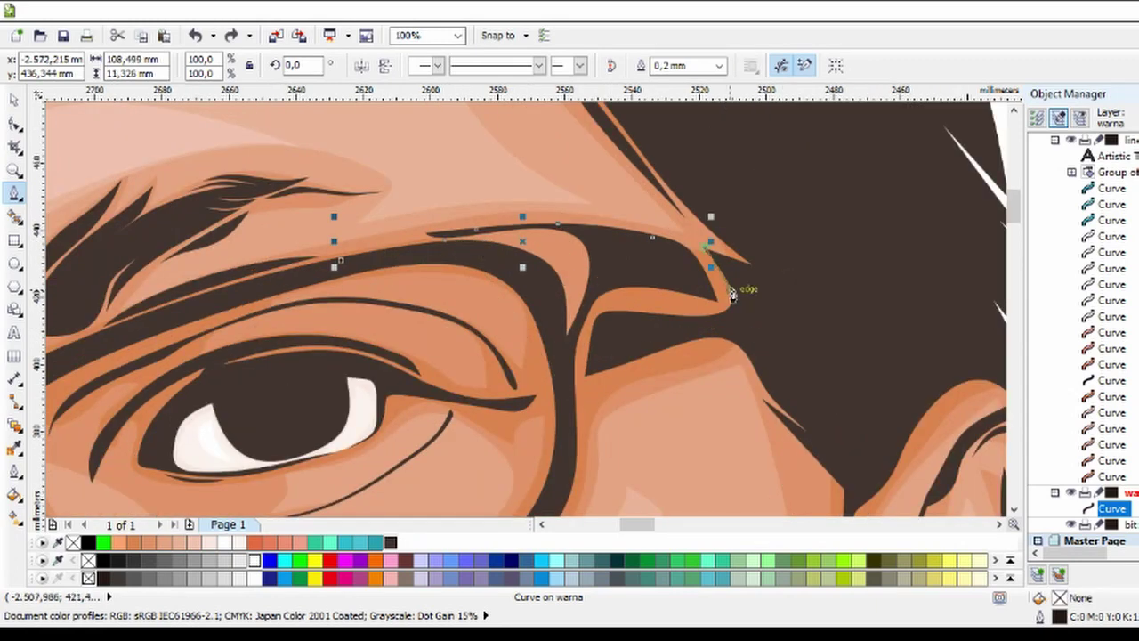
pyautogui.press('Escape')
pyautogui.scroll(-2, 731, 269)
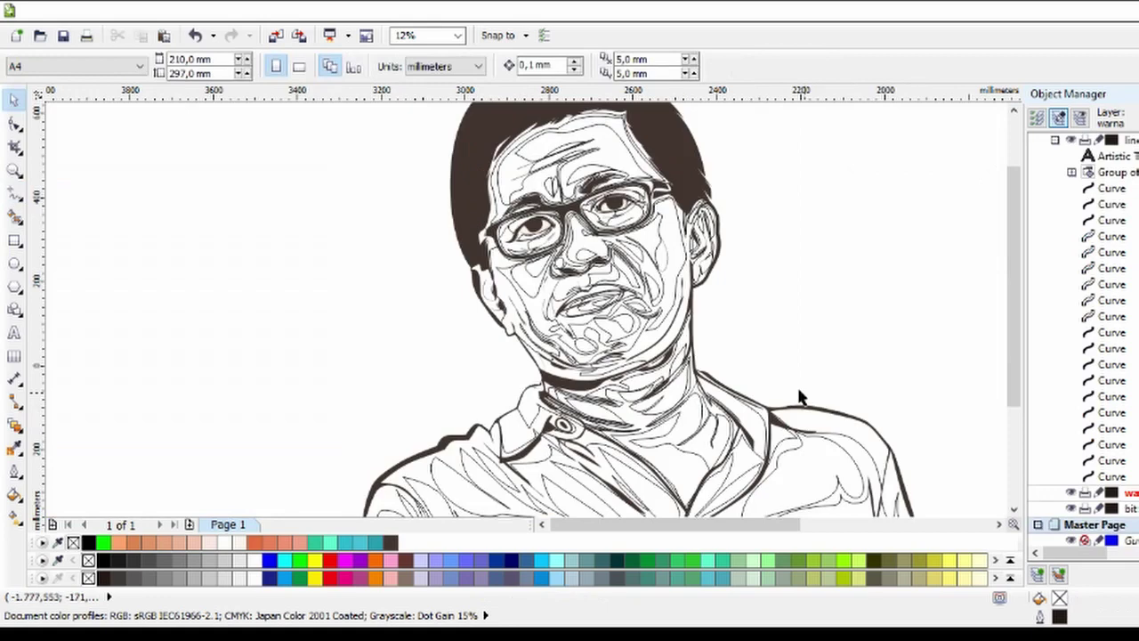
pyautogui.scroll(-2, 669, 266)
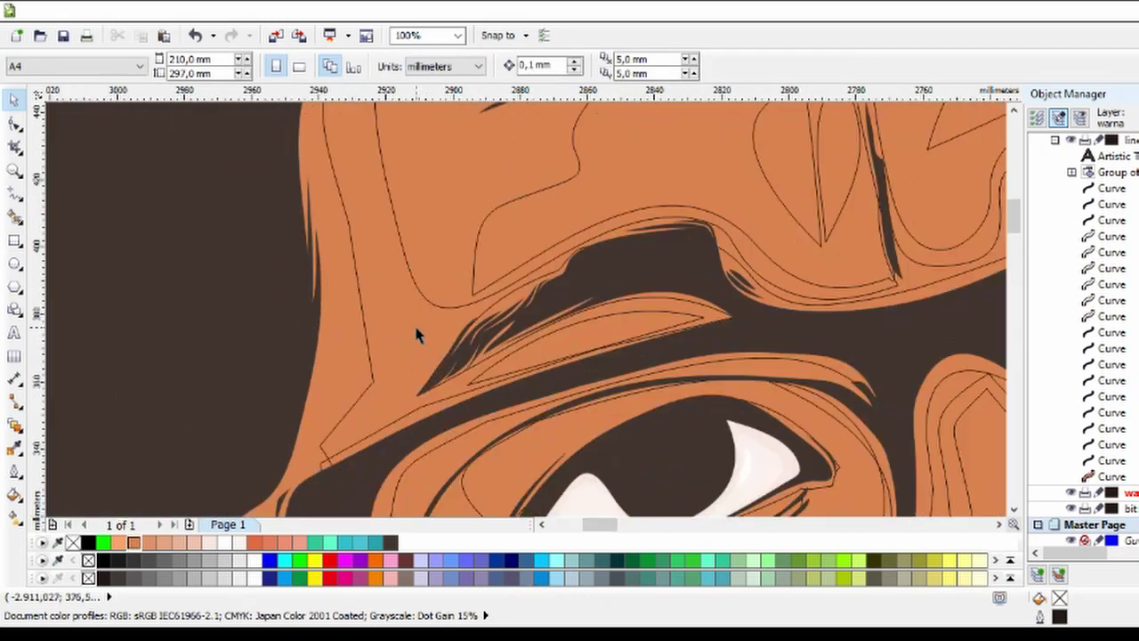
# Fill the face and neck shapes with graded skin tones and the lip shapes with red and pink shades.
pyautogui.click(366, 344)
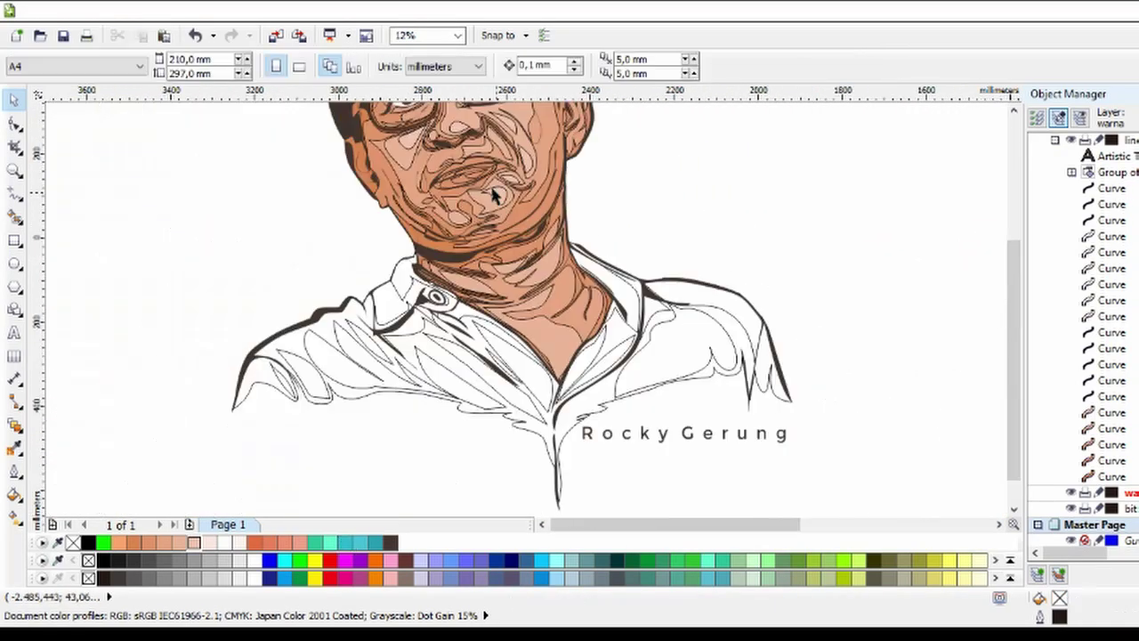
pyautogui.scroll(5, 496, 196)
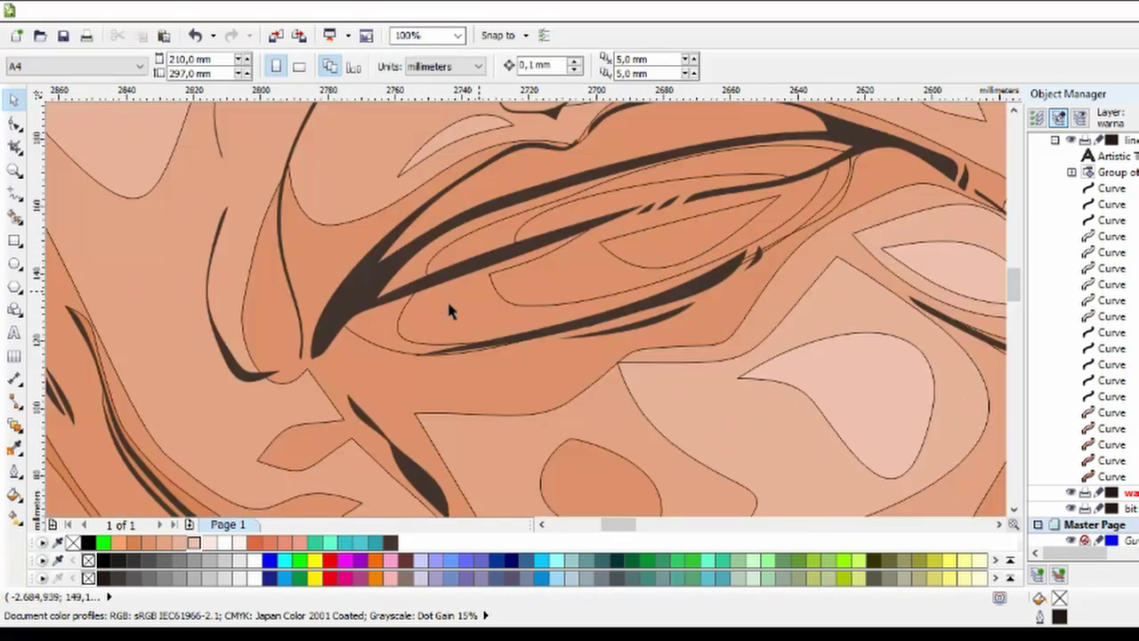
pyautogui.click(465, 332)
pyautogui.click(531, 297)
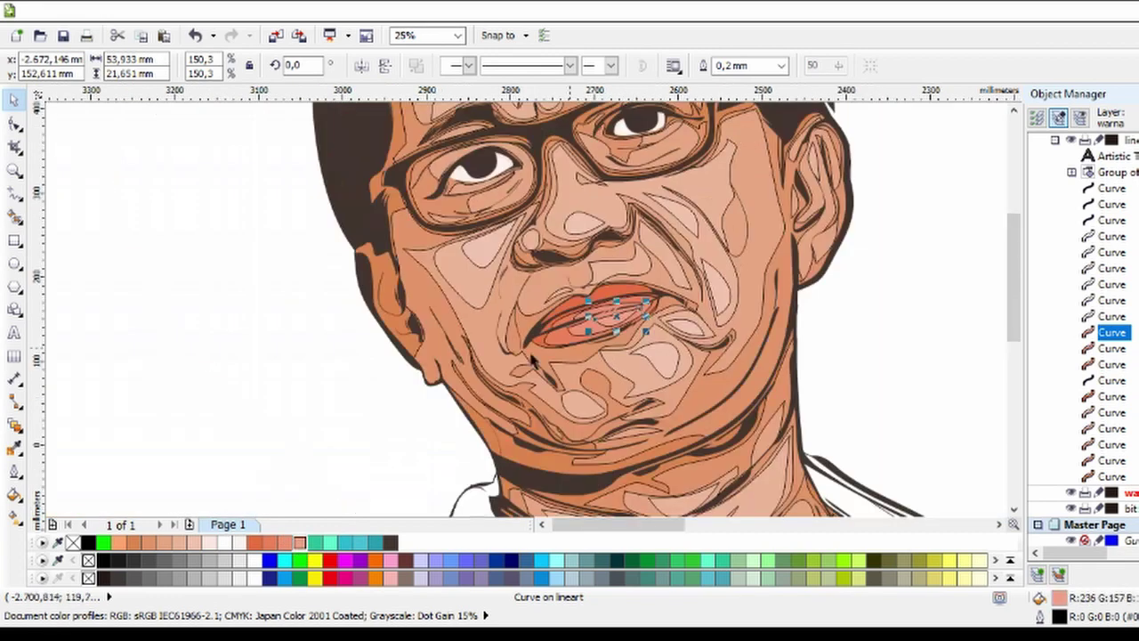
pyautogui.press('Escape')
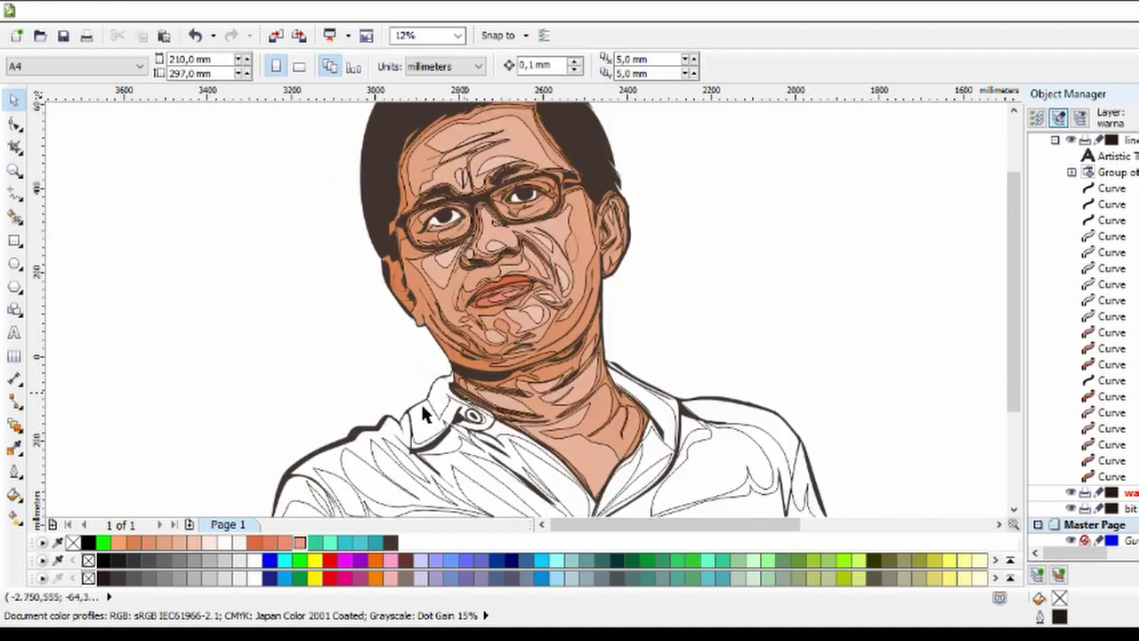
# Fill the shirt, collar and fold shapes with graded turquoise shades.
pyautogui.scroll(4, 423, 414)
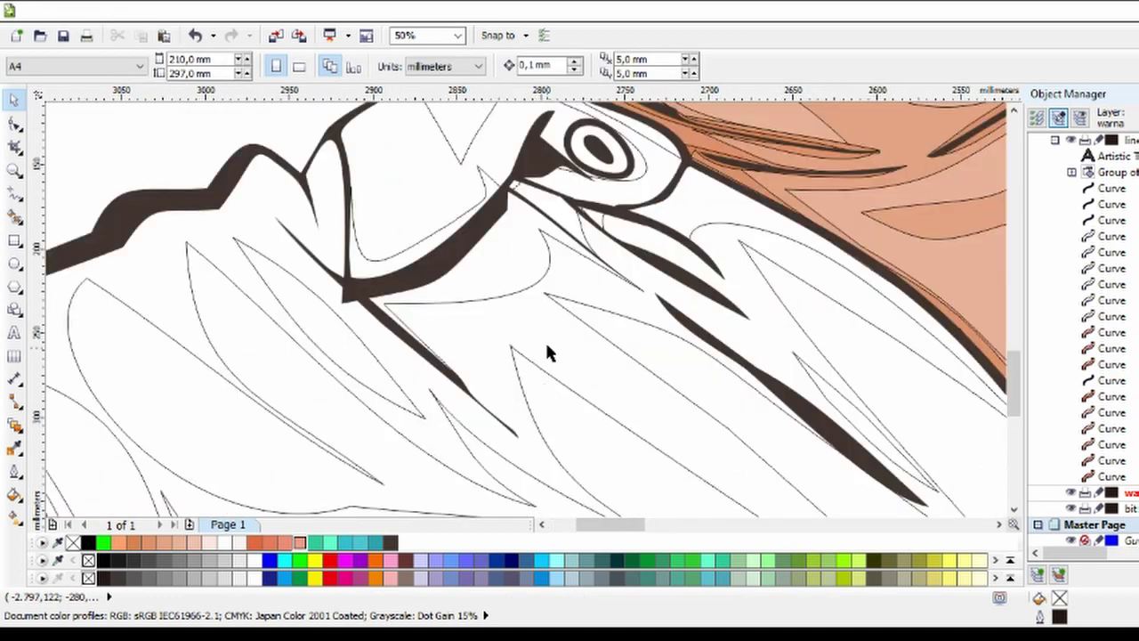
pyautogui.click(154, 282)
pyautogui.click(360, 544)
pyautogui.click(521, 369)
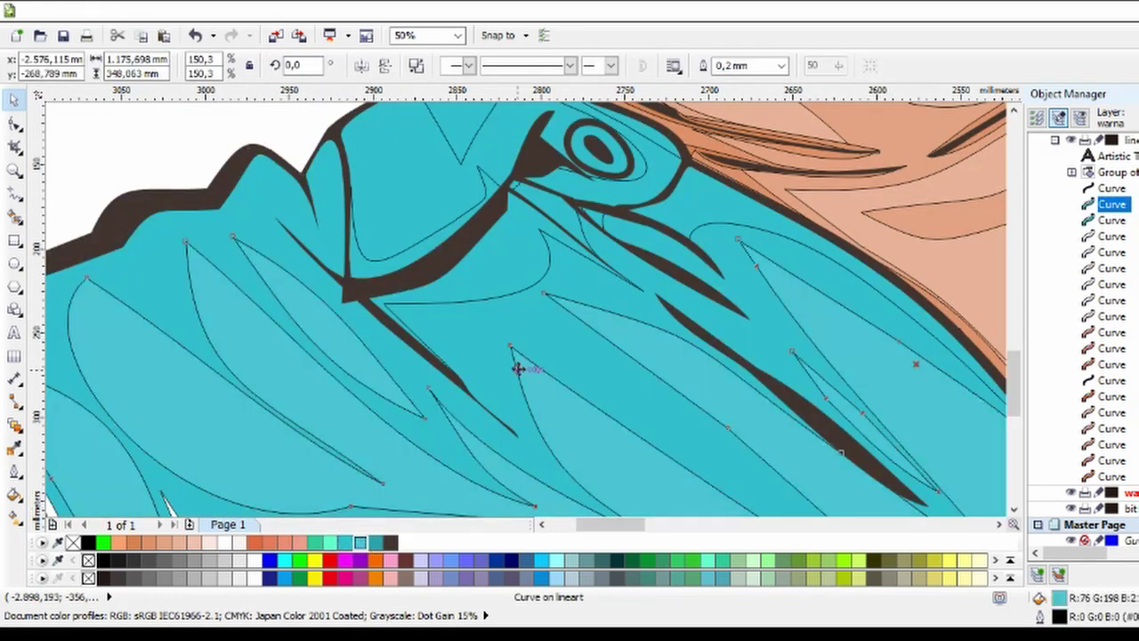
pyautogui.scroll(-3, 521, 368)
pyautogui.scroll(3, 313, 525)
pyautogui.scroll(-6, 474, 398)
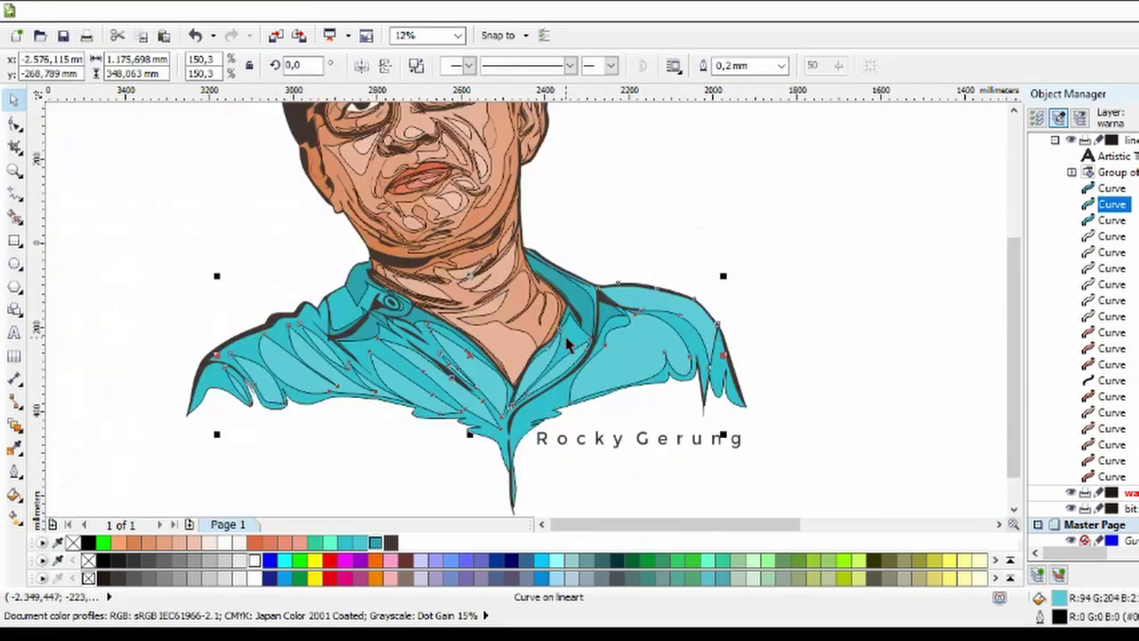
# Select all the artwork, remove the thin outlines from the coloured shapes, and clear the selection.
pyautogui.scroll(2, 350, 157)
pyautogui.hotkey('ctrl', 'a')
pyautogui.press('Escape')
pyautogui.scroll(2, 639, 318)
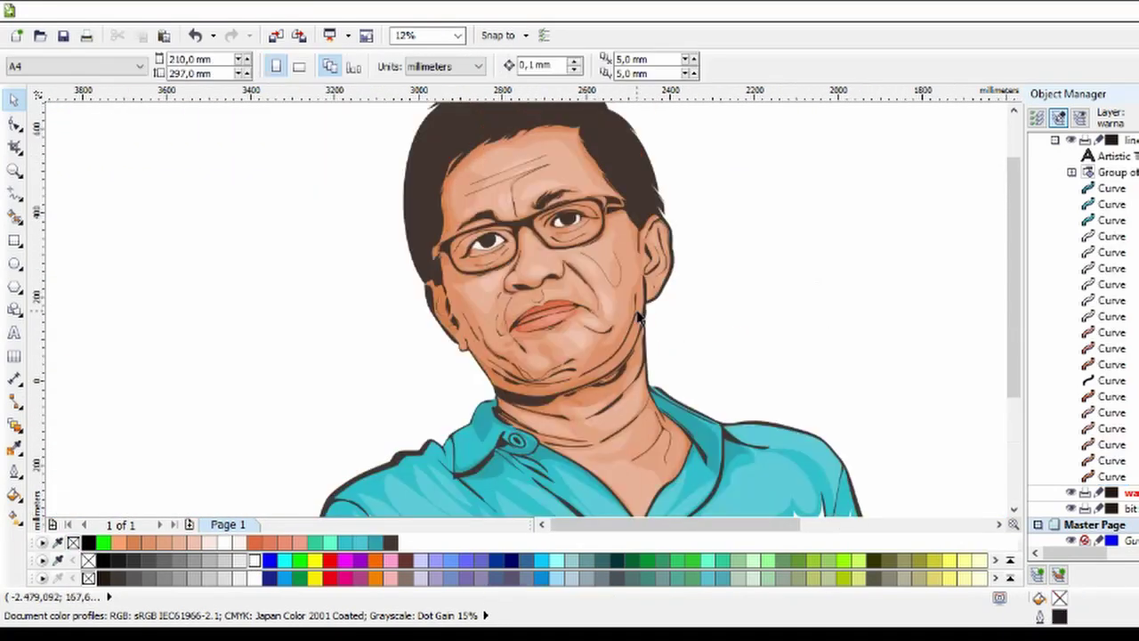
# Try tracing a shape on the warna layer from the right-hand glasses frame's upper edge around the temple arm.
pyautogui.scroll(3, 564, 292)
pyautogui.scroll(-1, 561, 287)
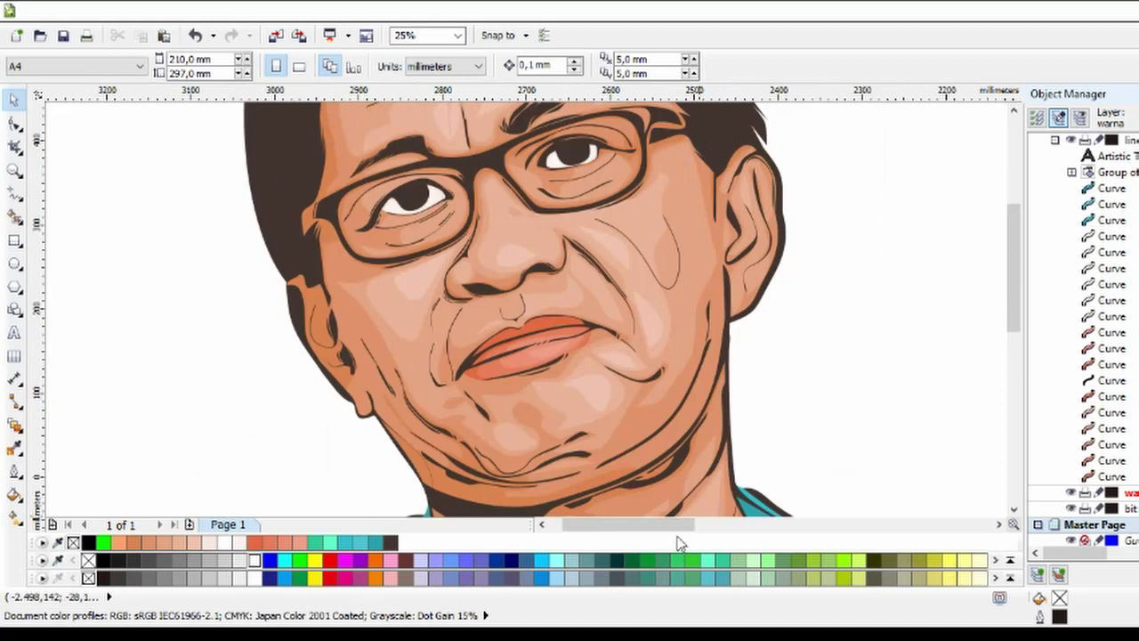
pyautogui.scroll(3, 373, 169)
pyautogui.scroll(-2, 373, 169)
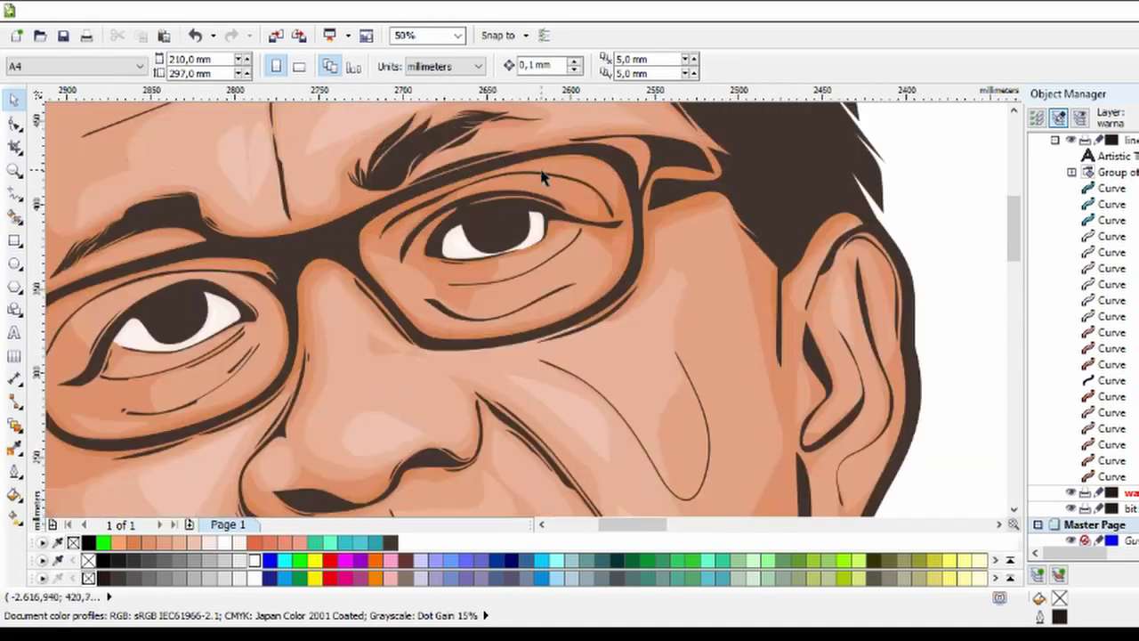
pyautogui.scroll(1, 516, 192)
pyautogui.click(15, 193)
pyautogui.scroll(1, 516, 191)
pyautogui.click(684, 164)
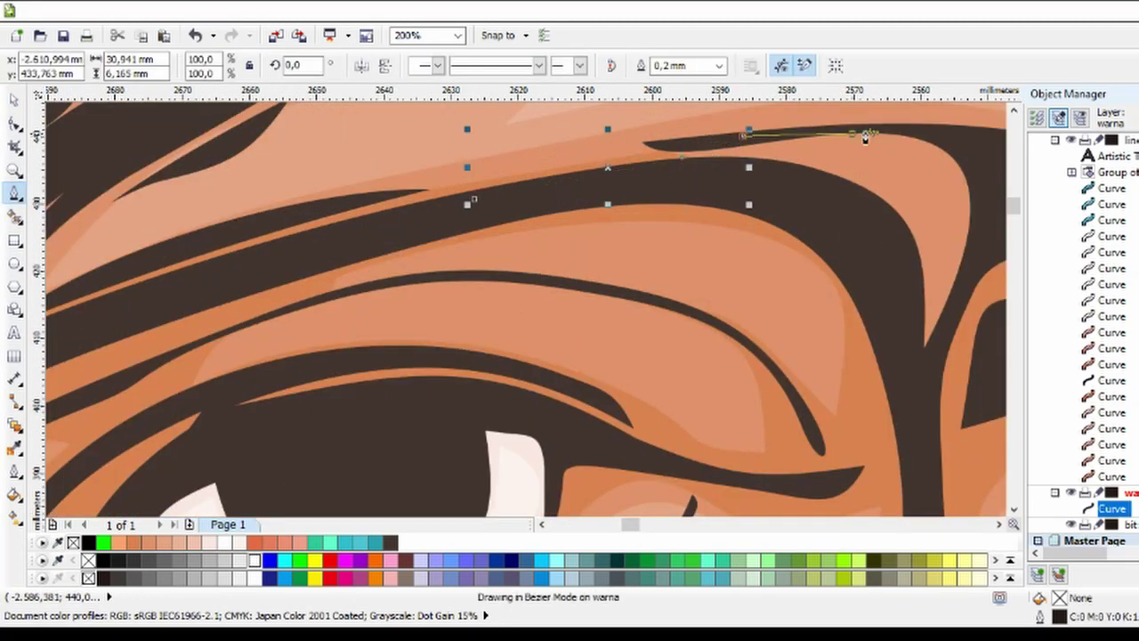
pyautogui.scroll(-2, 953, 158)
pyautogui.scroll(2, 953, 158)
pyautogui.scroll(-1, 970, 157)
pyautogui.scroll(1, 973, 157)
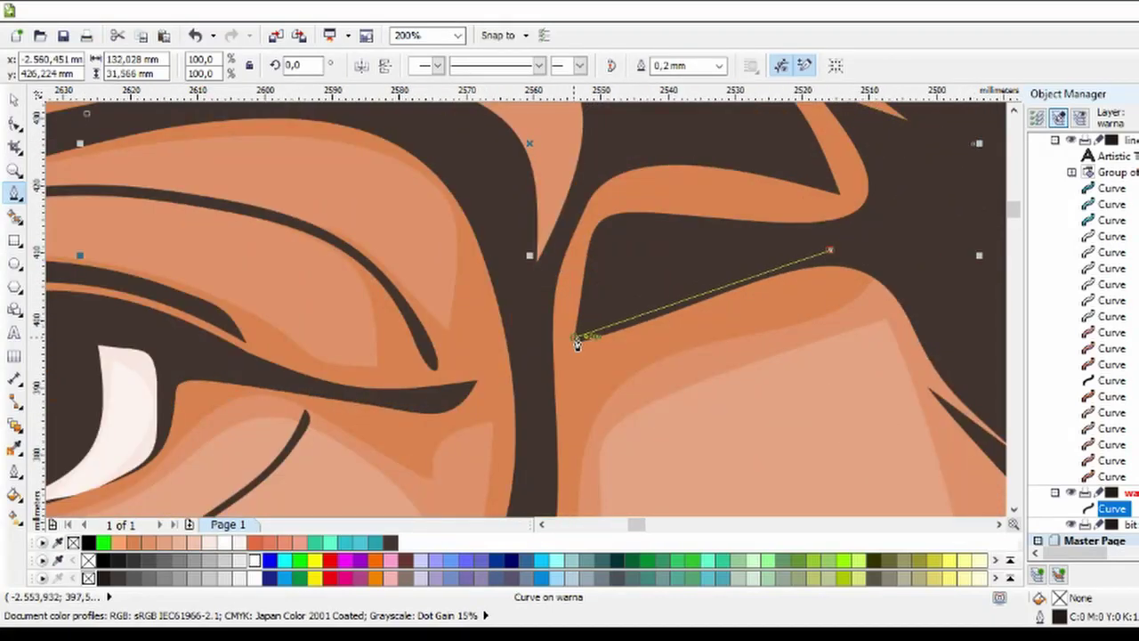
# Continue the warna-layer shape around the glasses hinge and close it on the frame's upper edge.
pyautogui.scroll(2, 576, 345)
pyautogui.scroll(-3, 580, 338)
pyautogui.scroll(-1, 402, 420)
pyautogui.scroll(3, 157, 234)
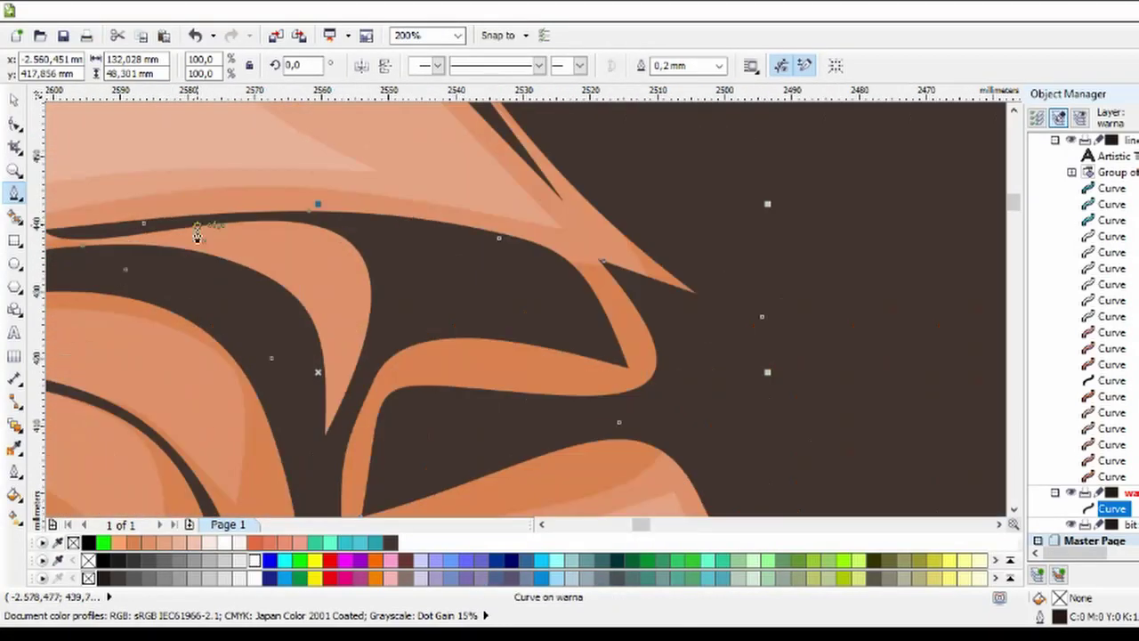
pyautogui.scroll(-1, 353, 288)
pyautogui.scroll(1, 396, 308)
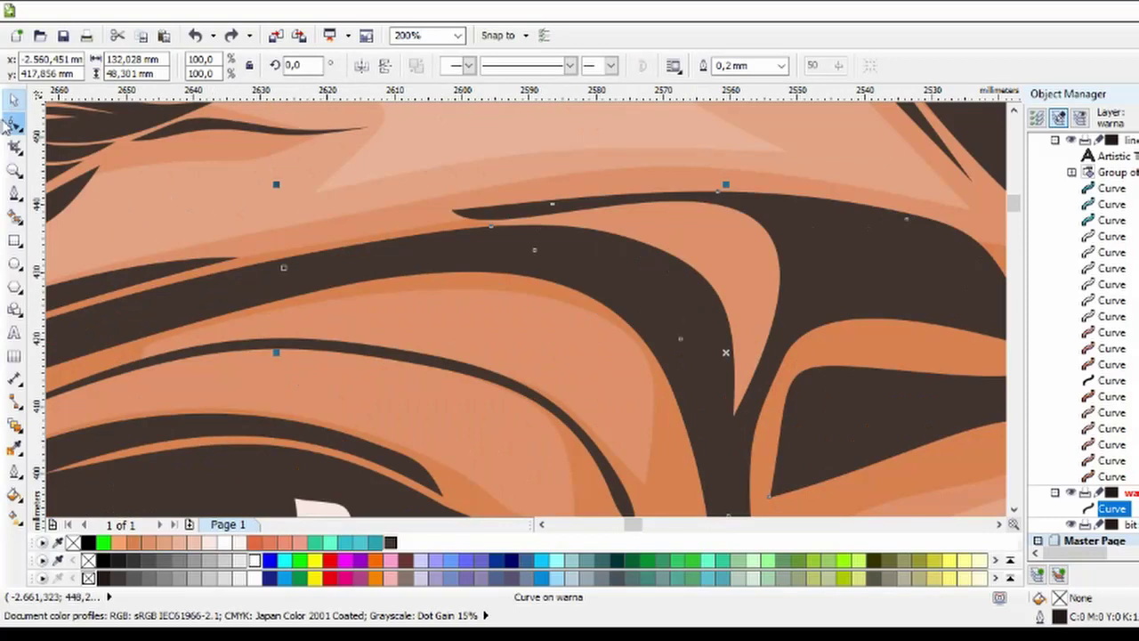
# Undo the last segments of the glasses shape and delete what remains of it from the warna layer.
pyautogui.scroll(-1, 533, 246)
pyautogui.scroll(1, 452, 242)
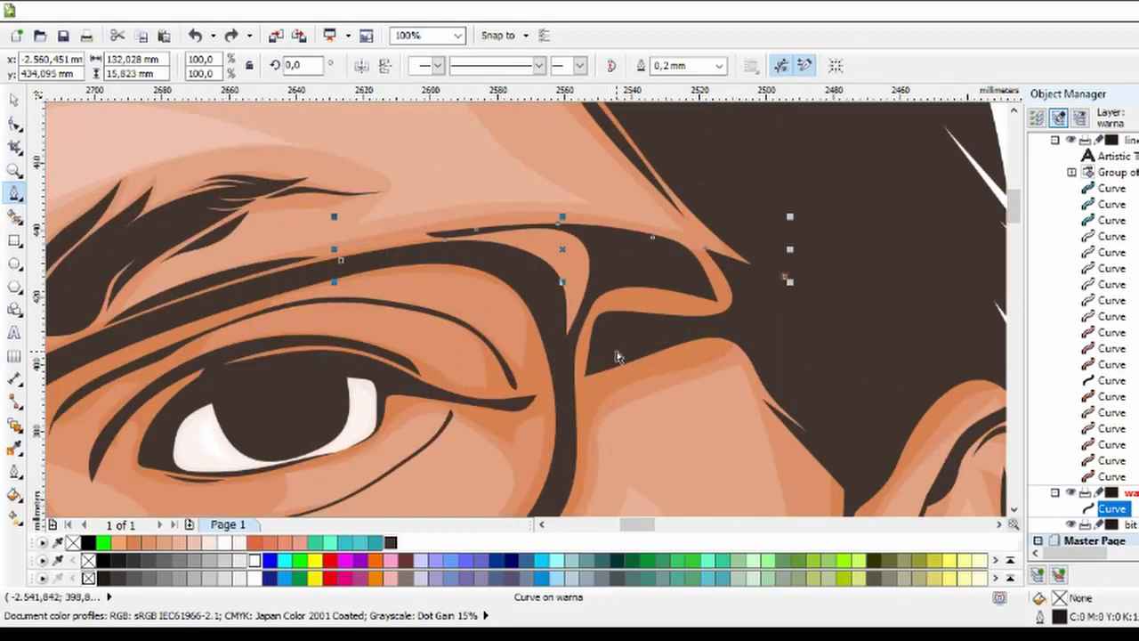
pyautogui.press('Delete')
pyautogui.scroll(-2, 689, 266)
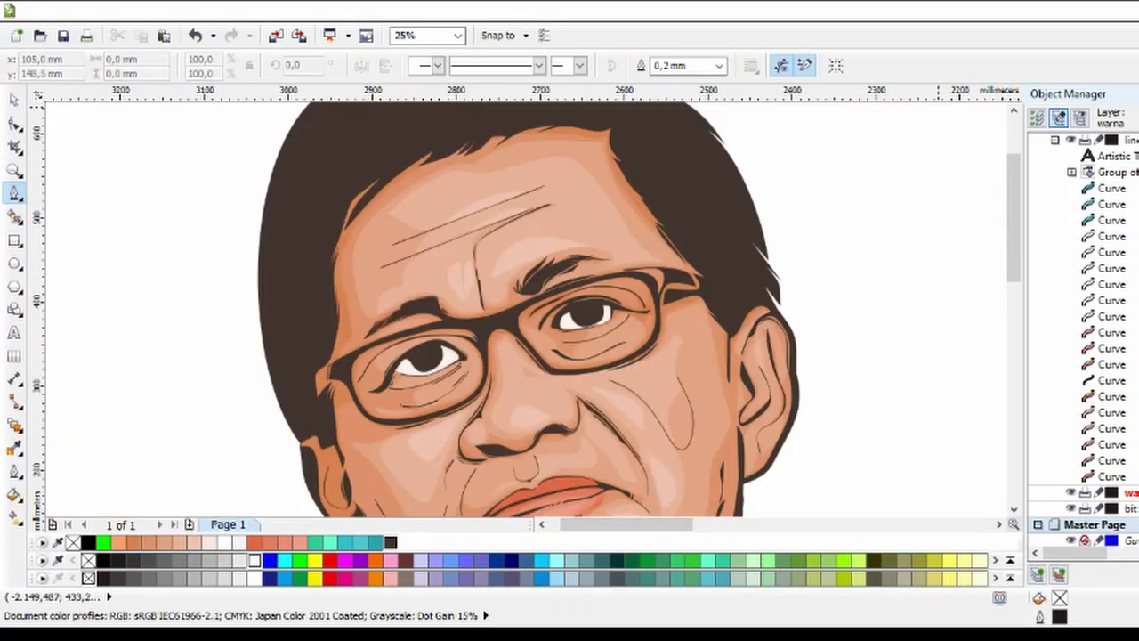
# Trace a closed shape about 122 by 48 mm around the right-hand glasses hinge and temple arm on the lineart layer.
pyautogui.scroll(2, 678, 203)
pyautogui.moveTo(617, 330); pyautogui.dragTo(902, 270)
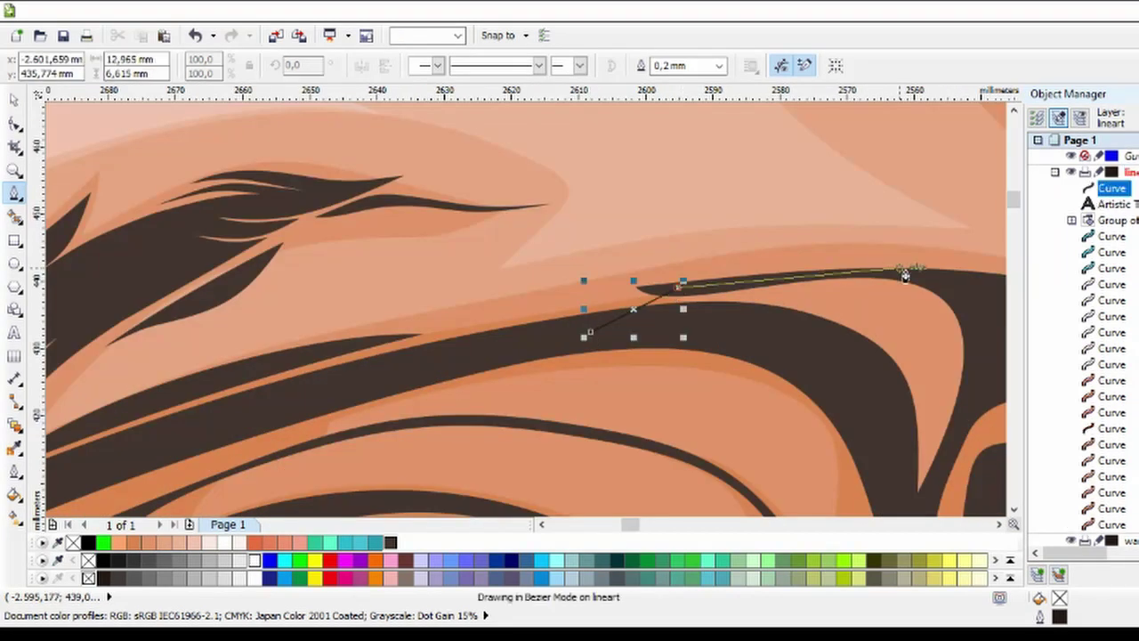
pyautogui.scroll(-1, 864, 273)
pyautogui.scroll(1, 682, 259)
pyautogui.scroll(1, 681, 259)
pyautogui.click(786, 249)
pyautogui.scroll(-2, 886, 311)
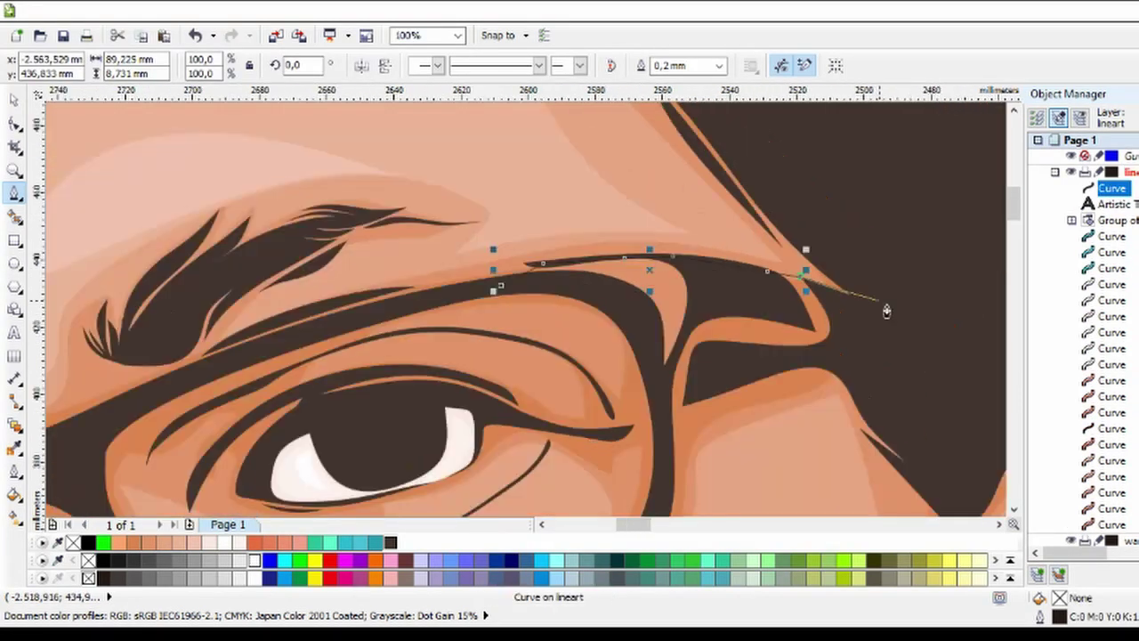
pyautogui.press('space')
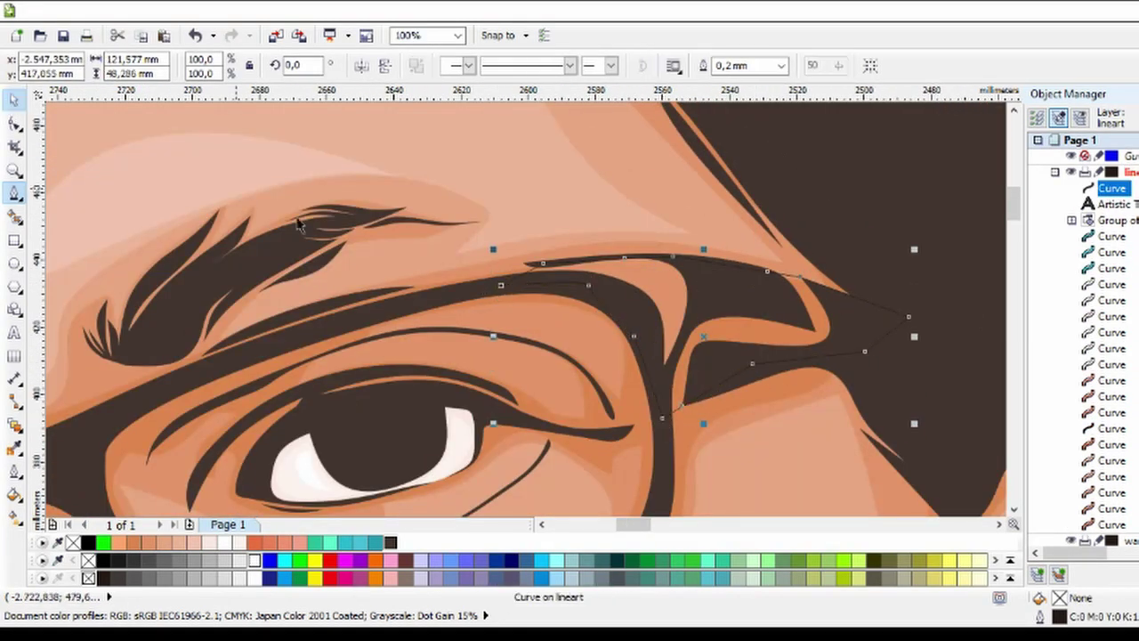
# Place the right-hand hinge shape behind the grouped line art and fill it with dark brown.
pyautogui.click(360, 316)
pyautogui.click(660, 329)
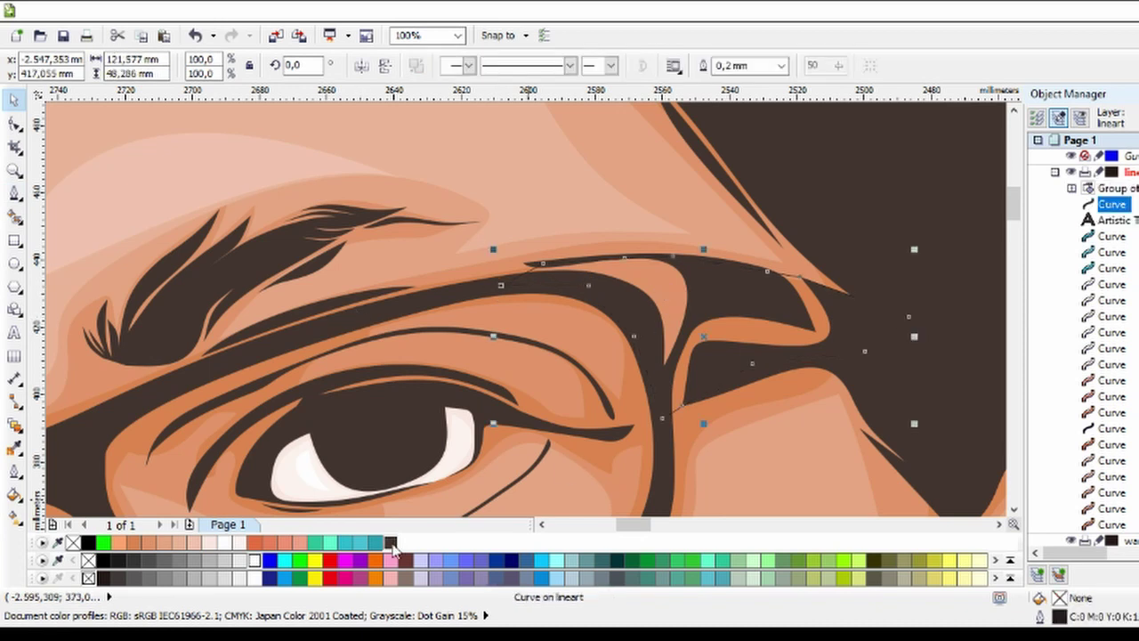
pyautogui.click(390, 542)
pyautogui.scroll(-2, 534, 311)
pyautogui.scroll(3, 732, 257)
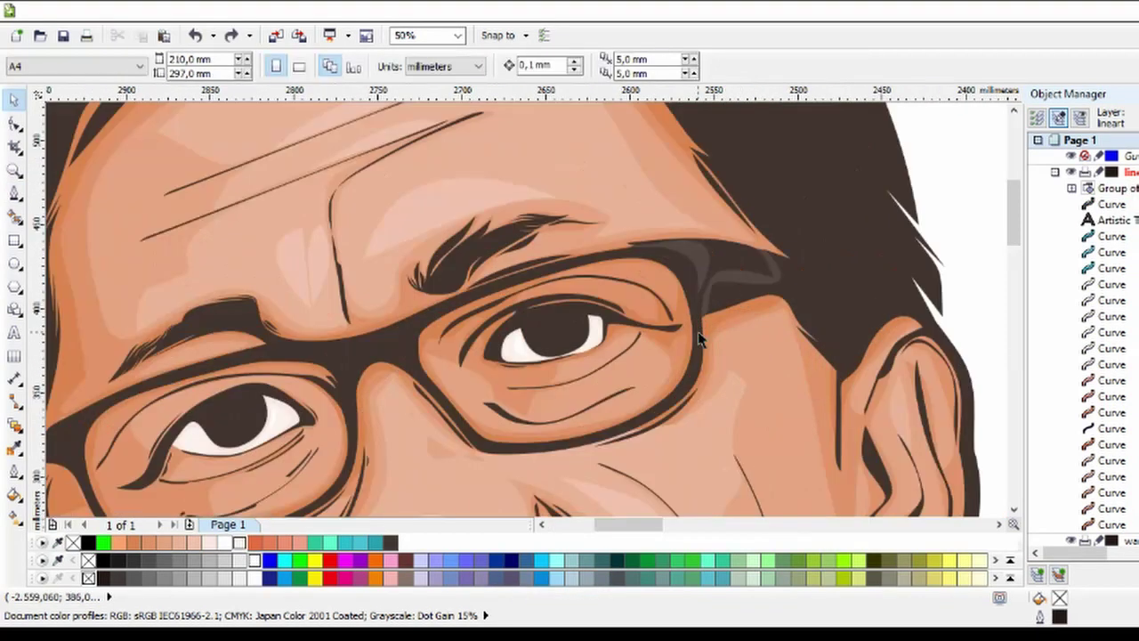
pyautogui.scroll(-3, 525, 307)
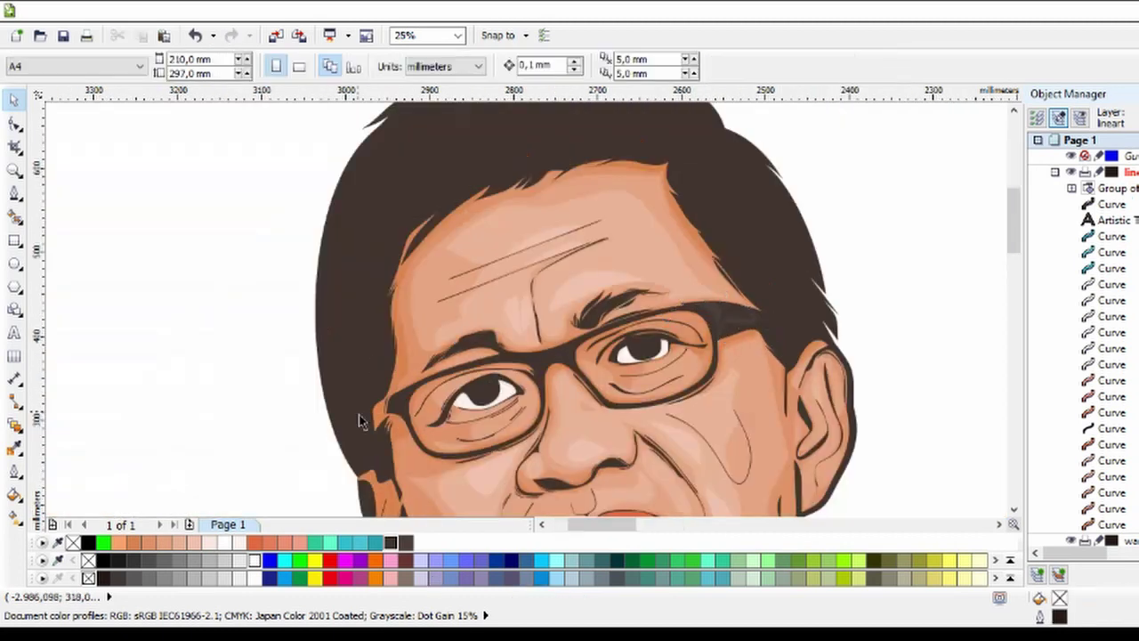
# Trace a straight-sided shape on the lineart layer over the skin gaps at the left-hand end of the glasses.
pyautogui.press('space')
pyautogui.scroll(2, 368, 419)
pyautogui.scroll(2, 368, 419)
pyautogui.click(305, 505)
pyautogui.click(474, 308)
pyautogui.click(629, 211)
pyautogui.click(823, 126)
pyautogui.click(853, 412)
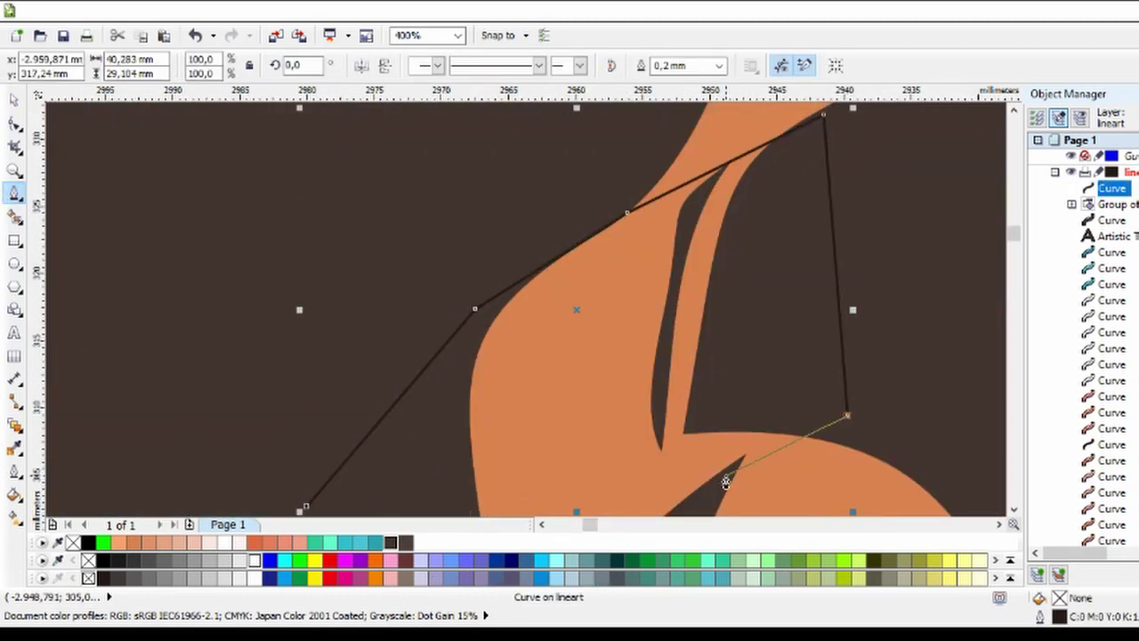
pyautogui.click(745, 453)
# Place the left-hand glasses shape behind the grouped line art and fill it with dark brown.
pyautogui.scroll(-1, 729, 472)
pyautogui.press('space')
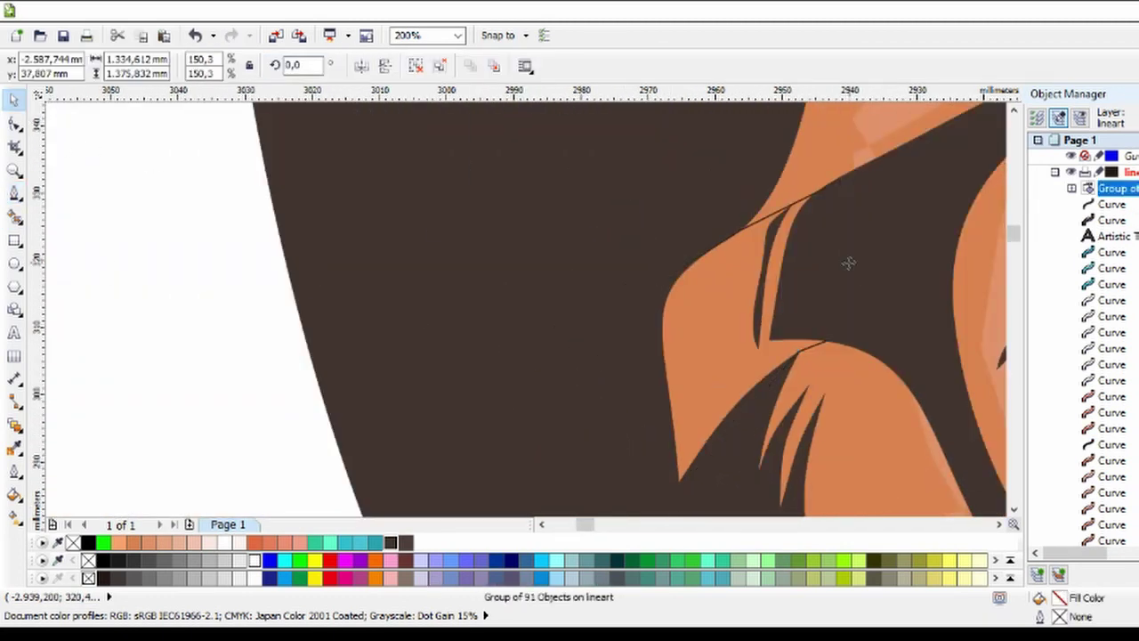
pyautogui.scroll(-2, 409, 499)
pyautogui.click(189, 391)
pyautogui.scroll(-1, 189, 392)
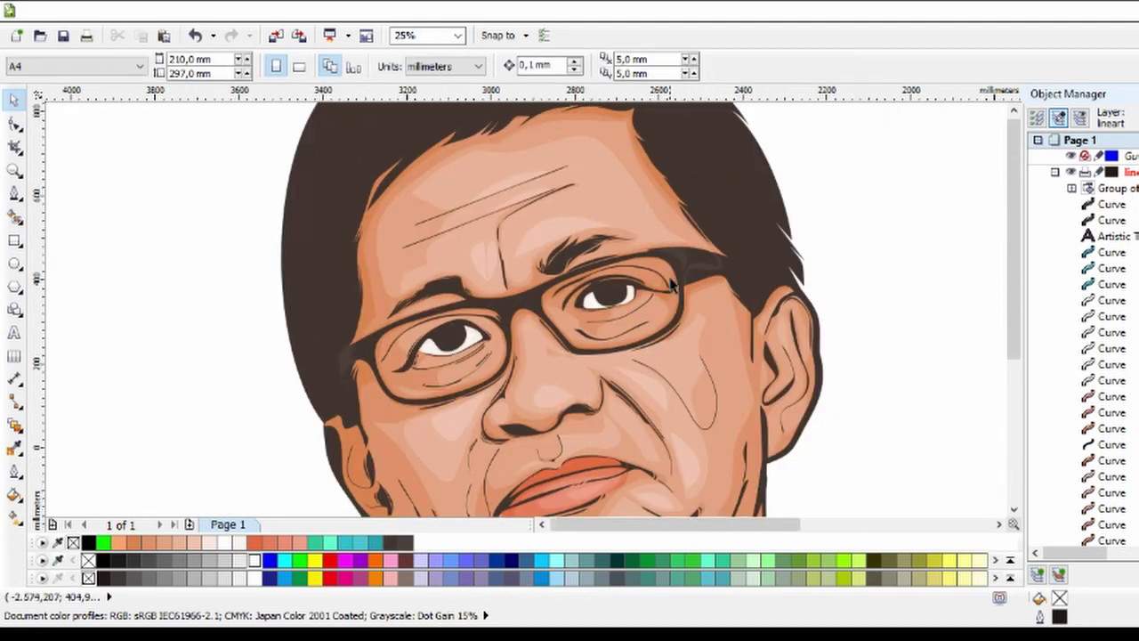
pyautogui.scroll(-2, 657, 294)
pyautogui.scroll(-1, 747, 509)
pyautogui.scroll(-2, 630, 336)
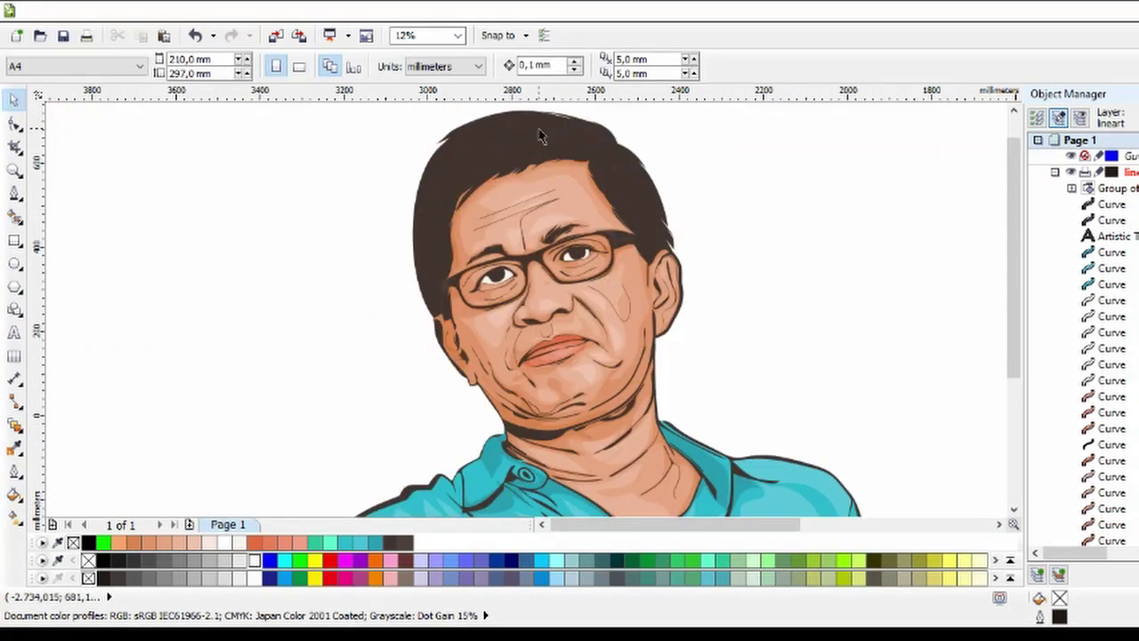